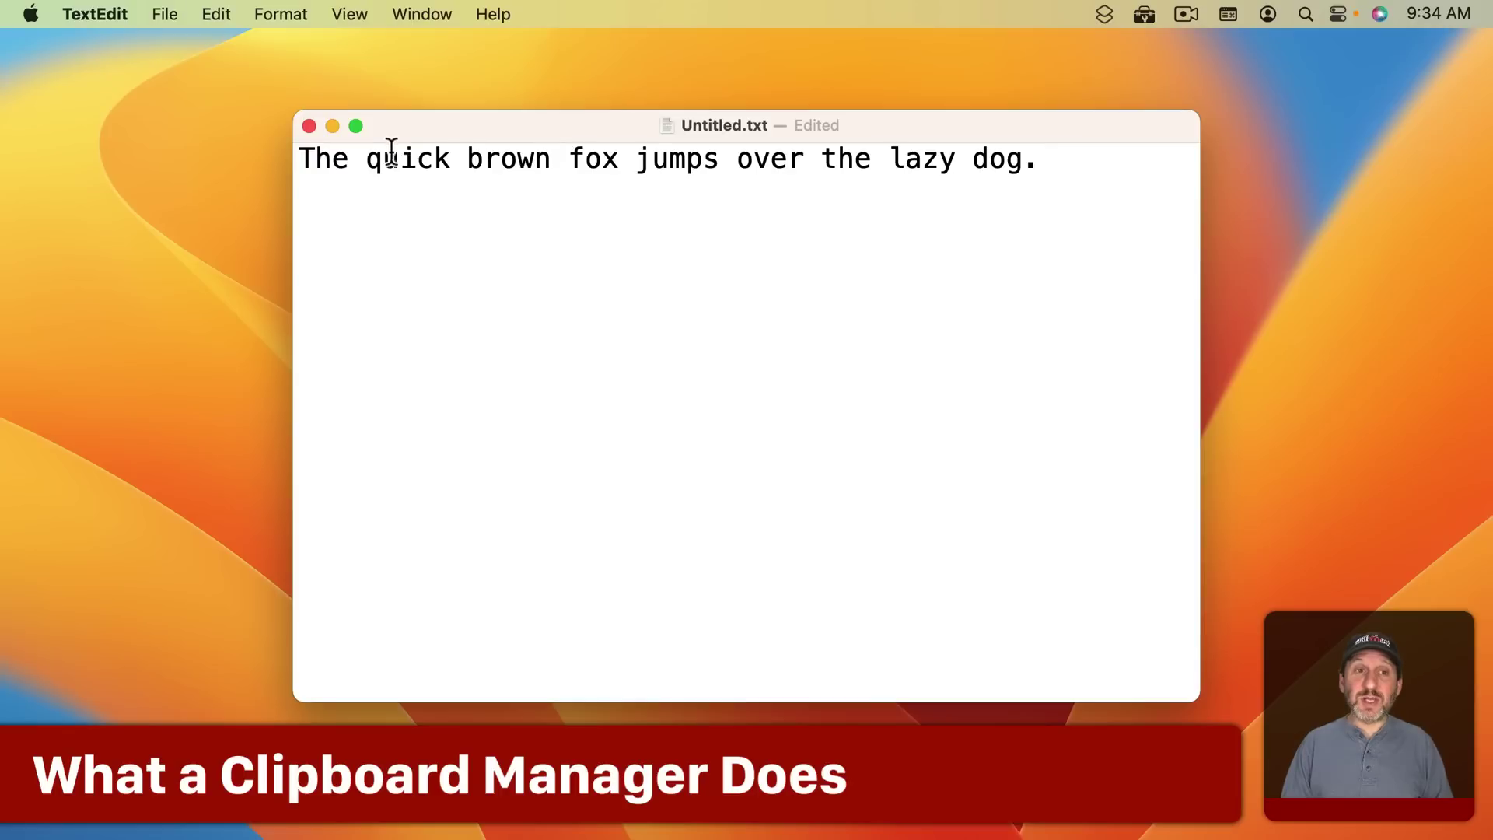
# - Select the word "quick" in the sentence and check which editing commands are available for it
pyautogui.doubleClick(390, 157)
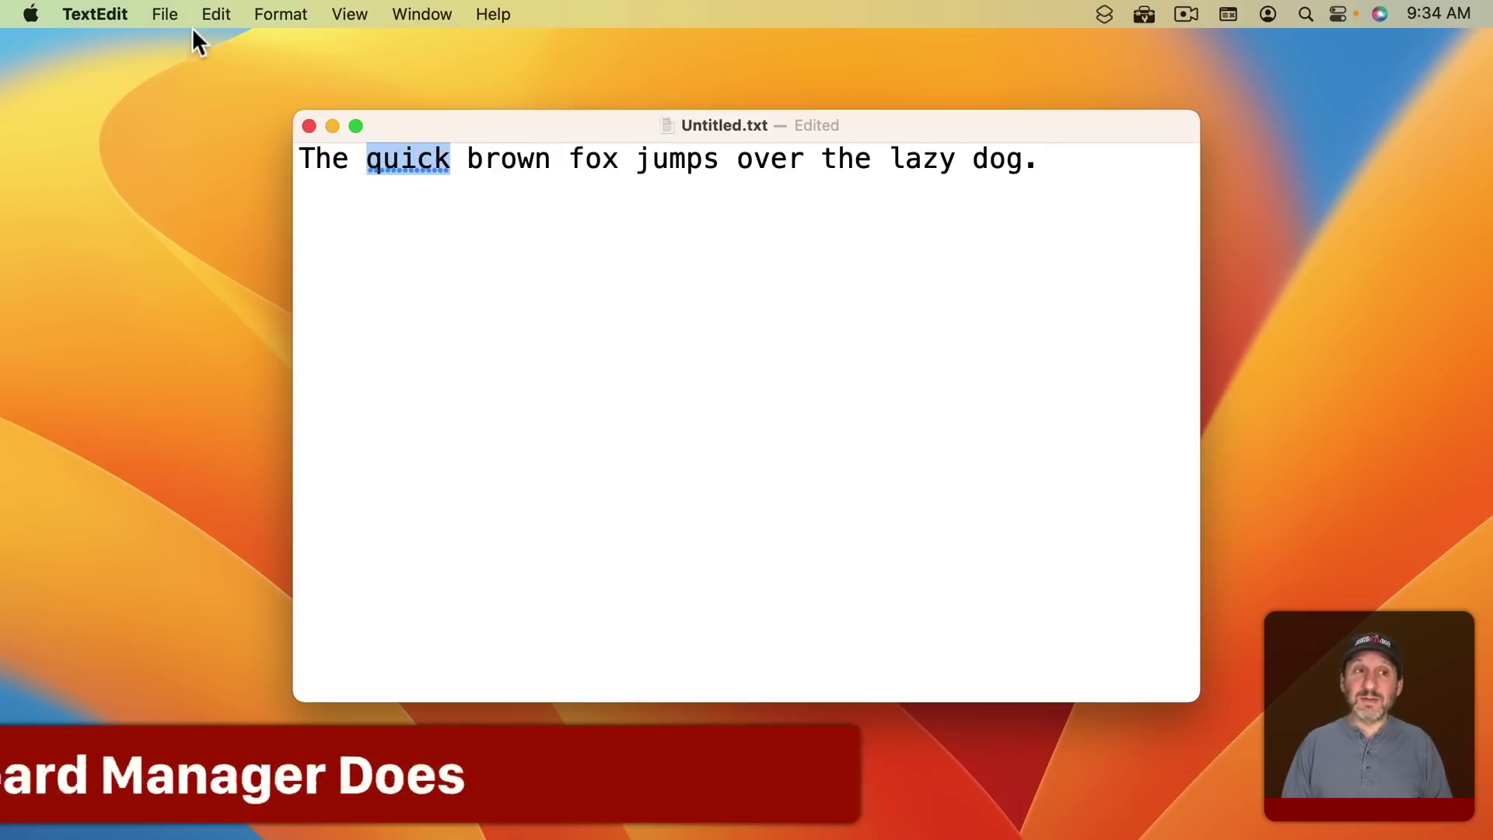
pyautogui.click(216, 14)
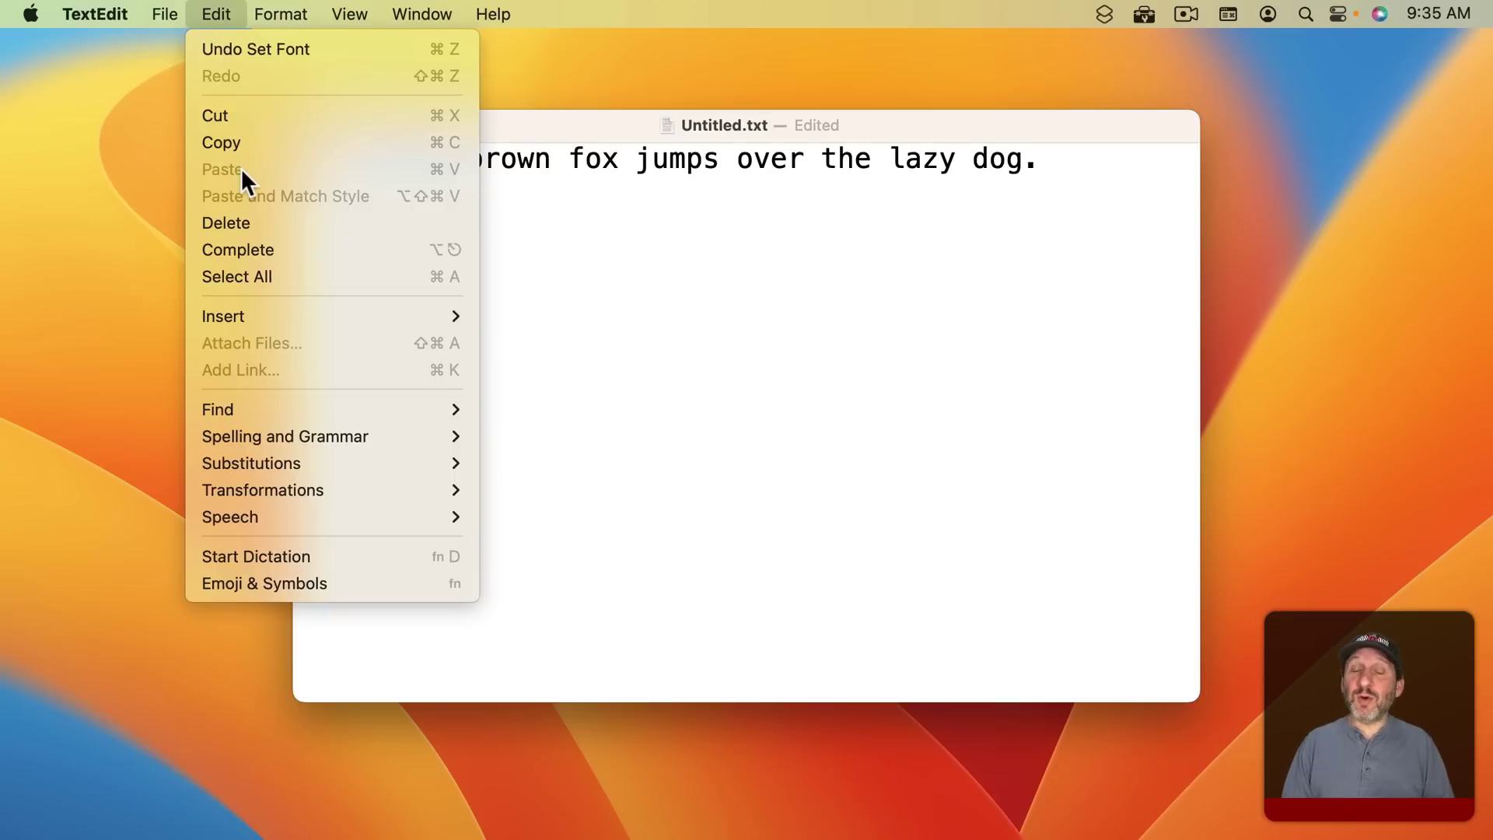
pyautogui.click(636, 259)
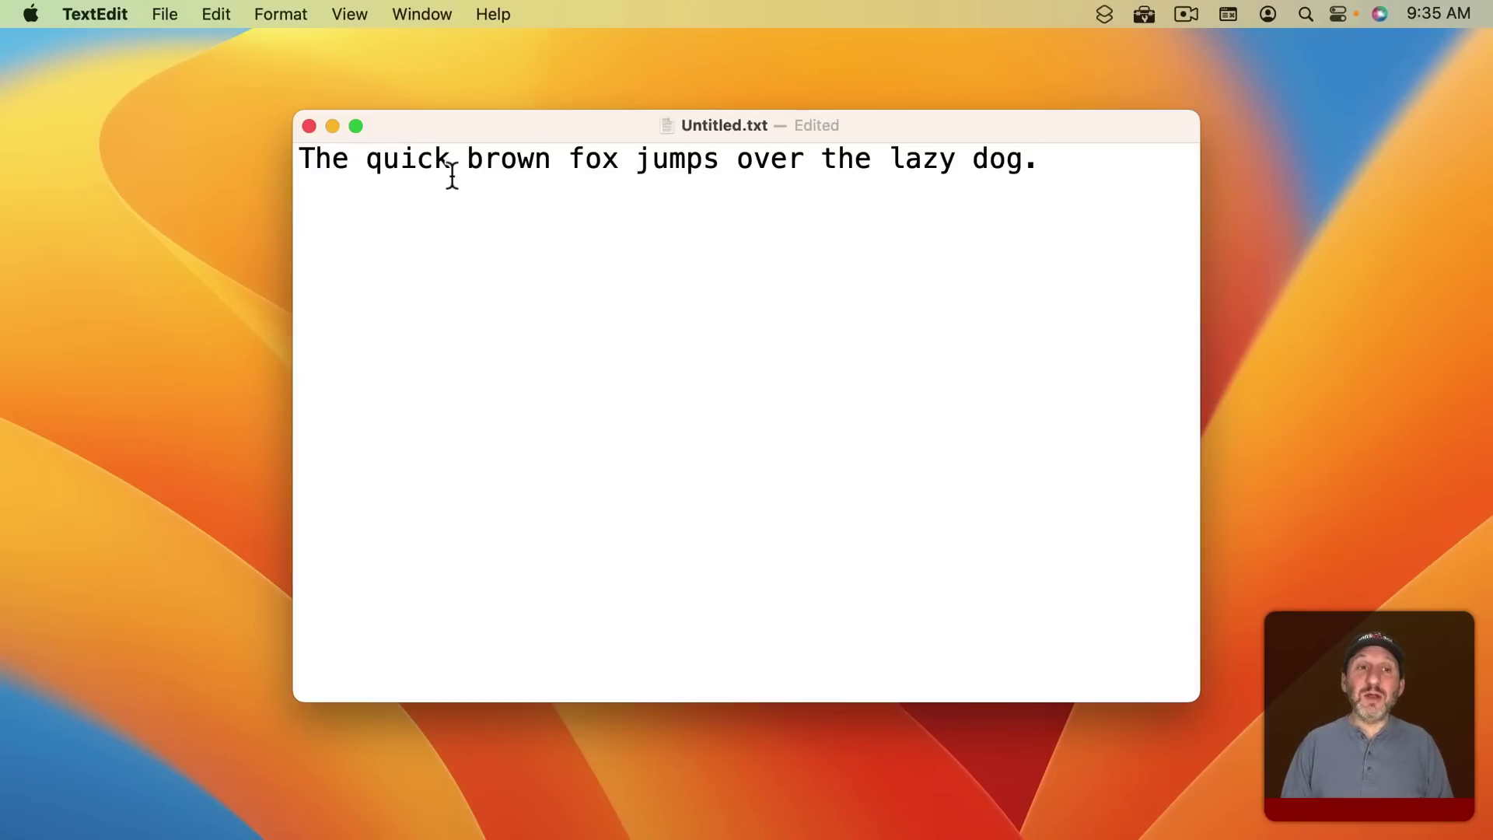
# - Copy the words "quick" and "brown" separately, and view them in the ClipTools clip history
pyautogui.doubleClick(418, 159)
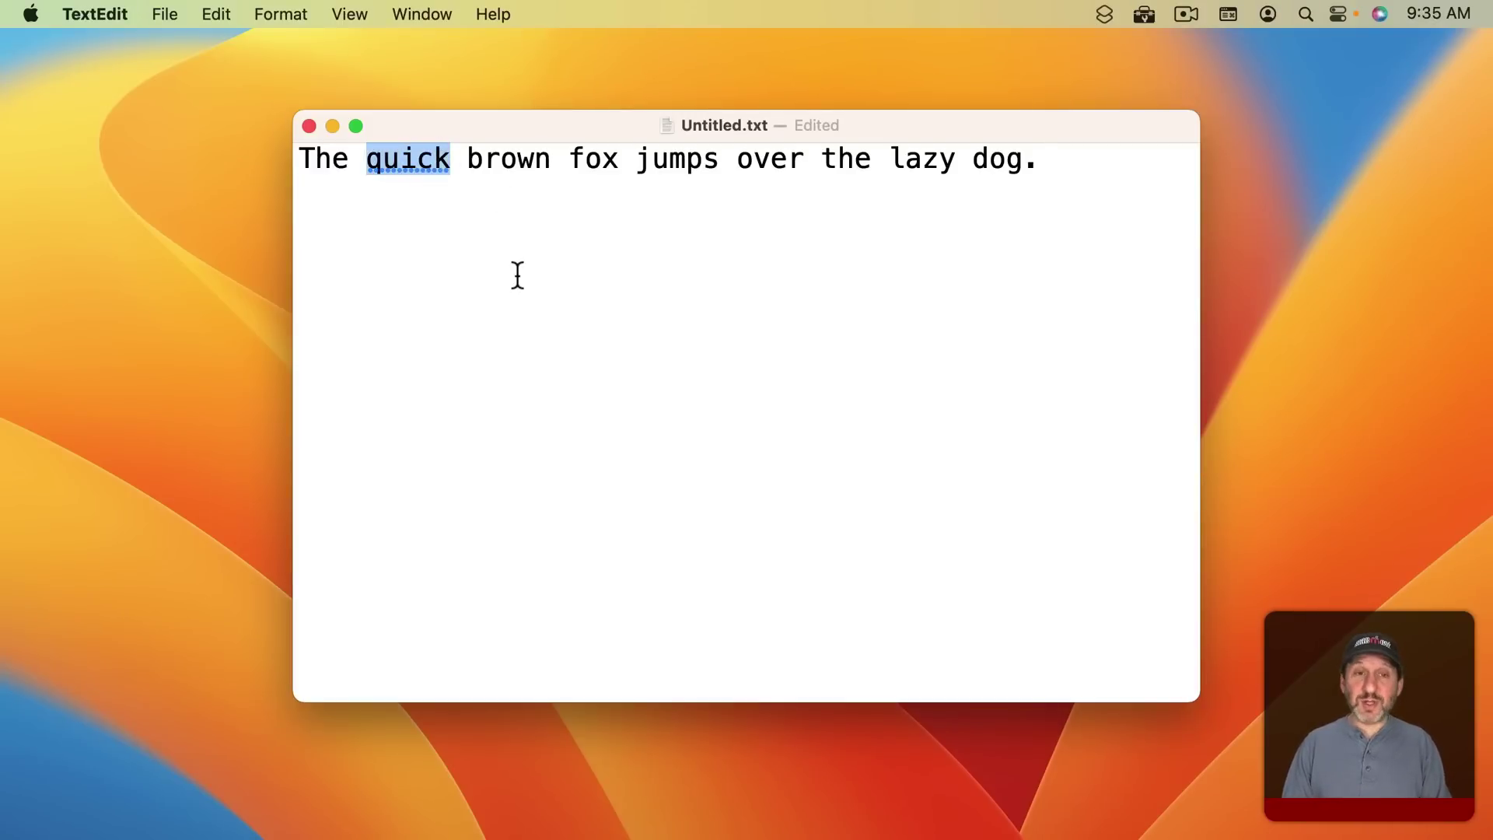
pyautogui.press('super+c')
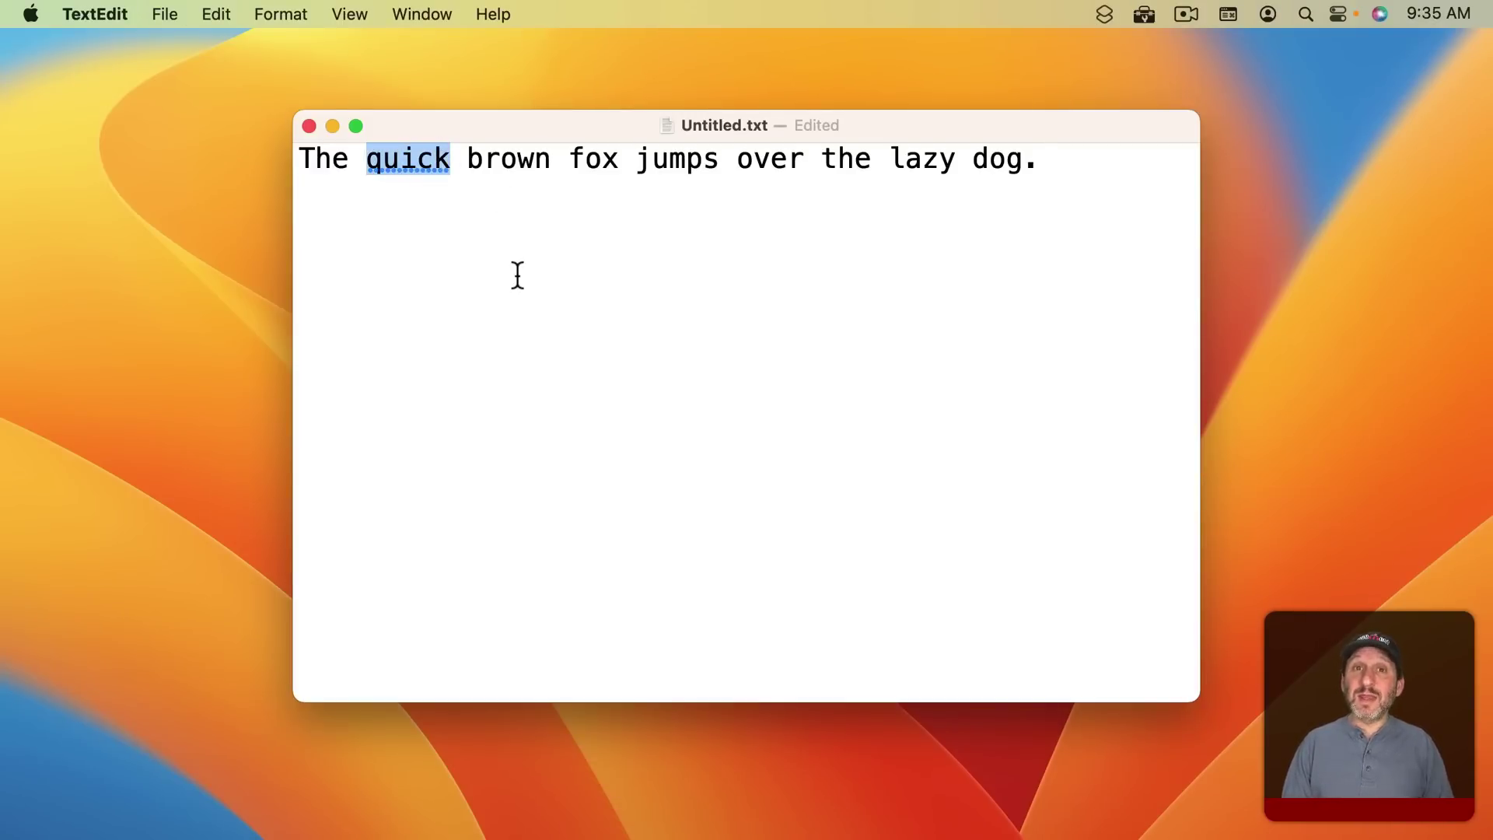
pyautogui.doubleClick(509, 159)
pyautogui.press('super+c')
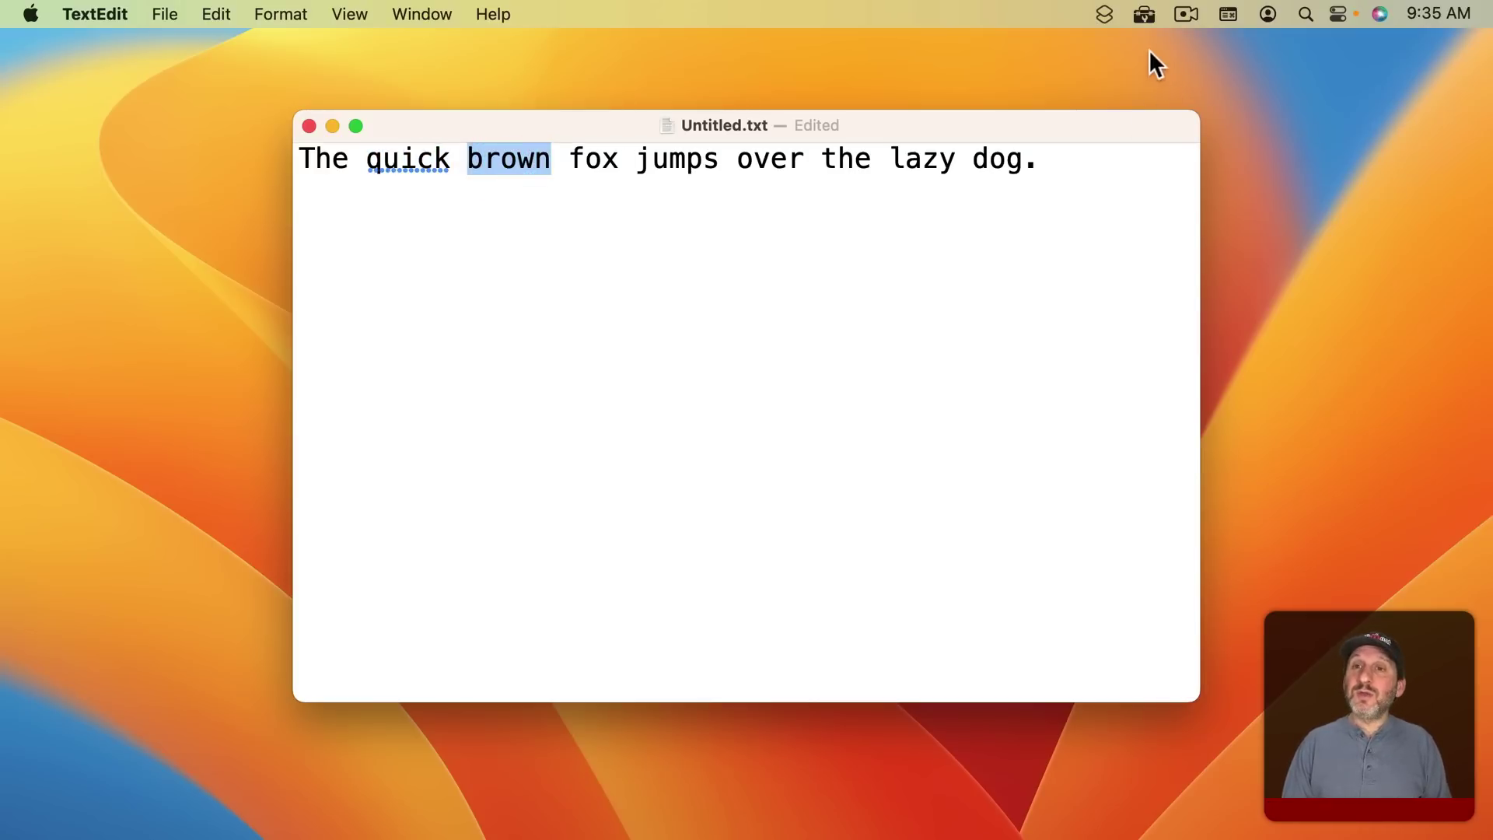
pyautogui.click(1145, 15)
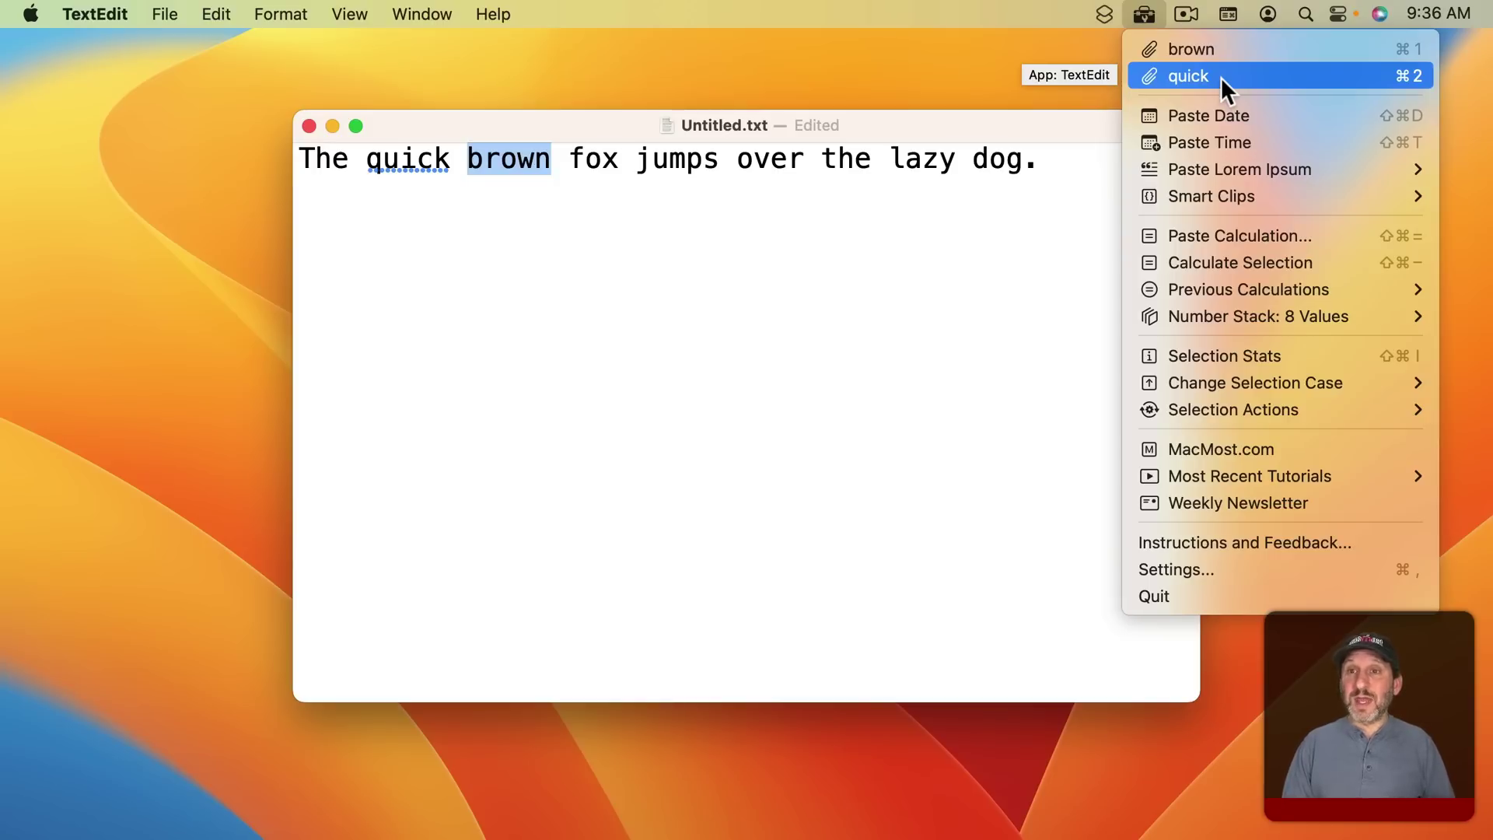
# - Paste the latest clip, "brown", on a new line below the sentence, and undo the paste
pyautogui.press('Return')
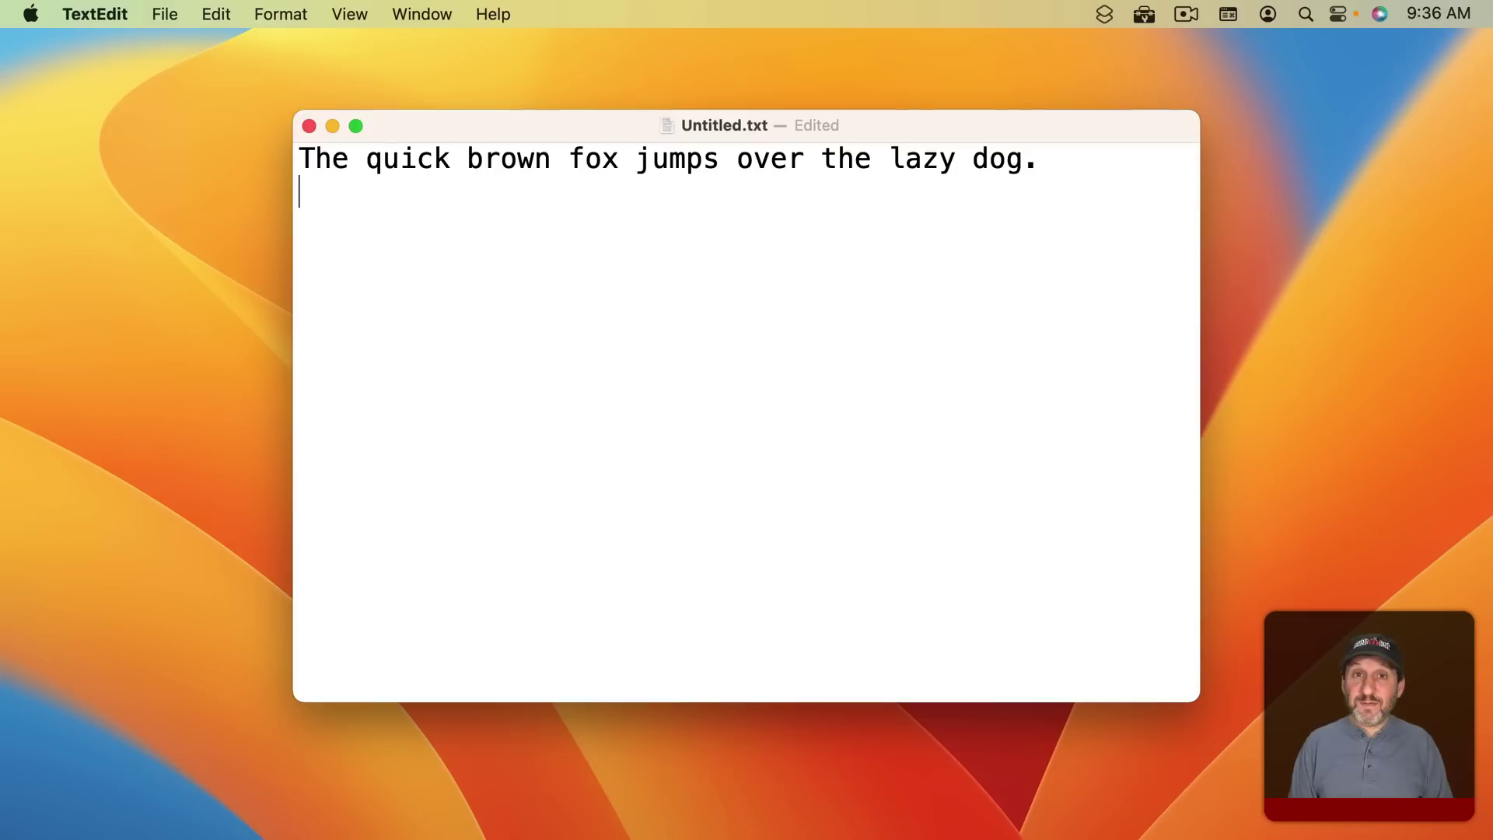
pyautogui.press('super+v')
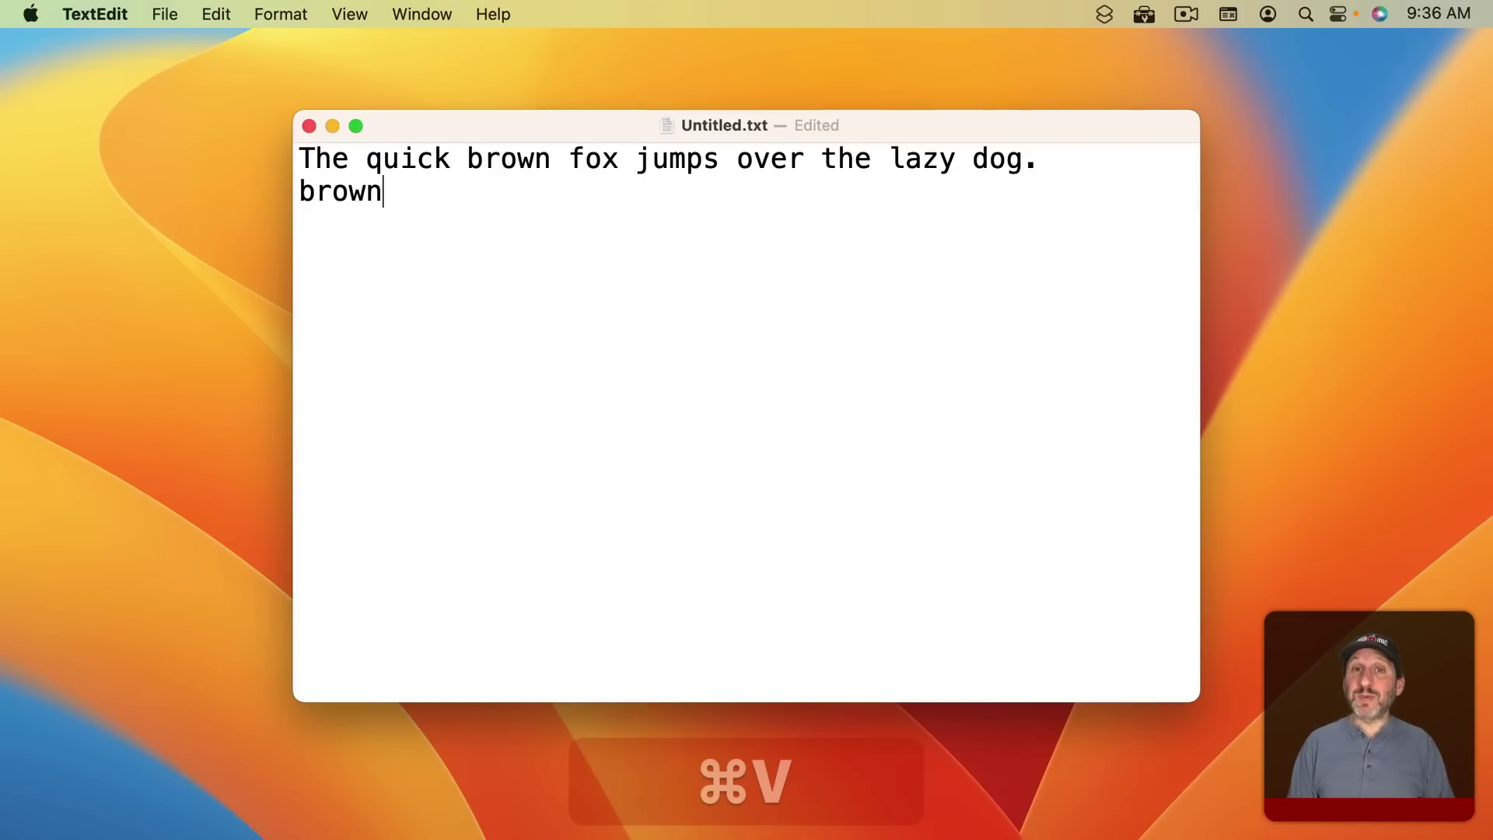
pyautogui.press('super+z')
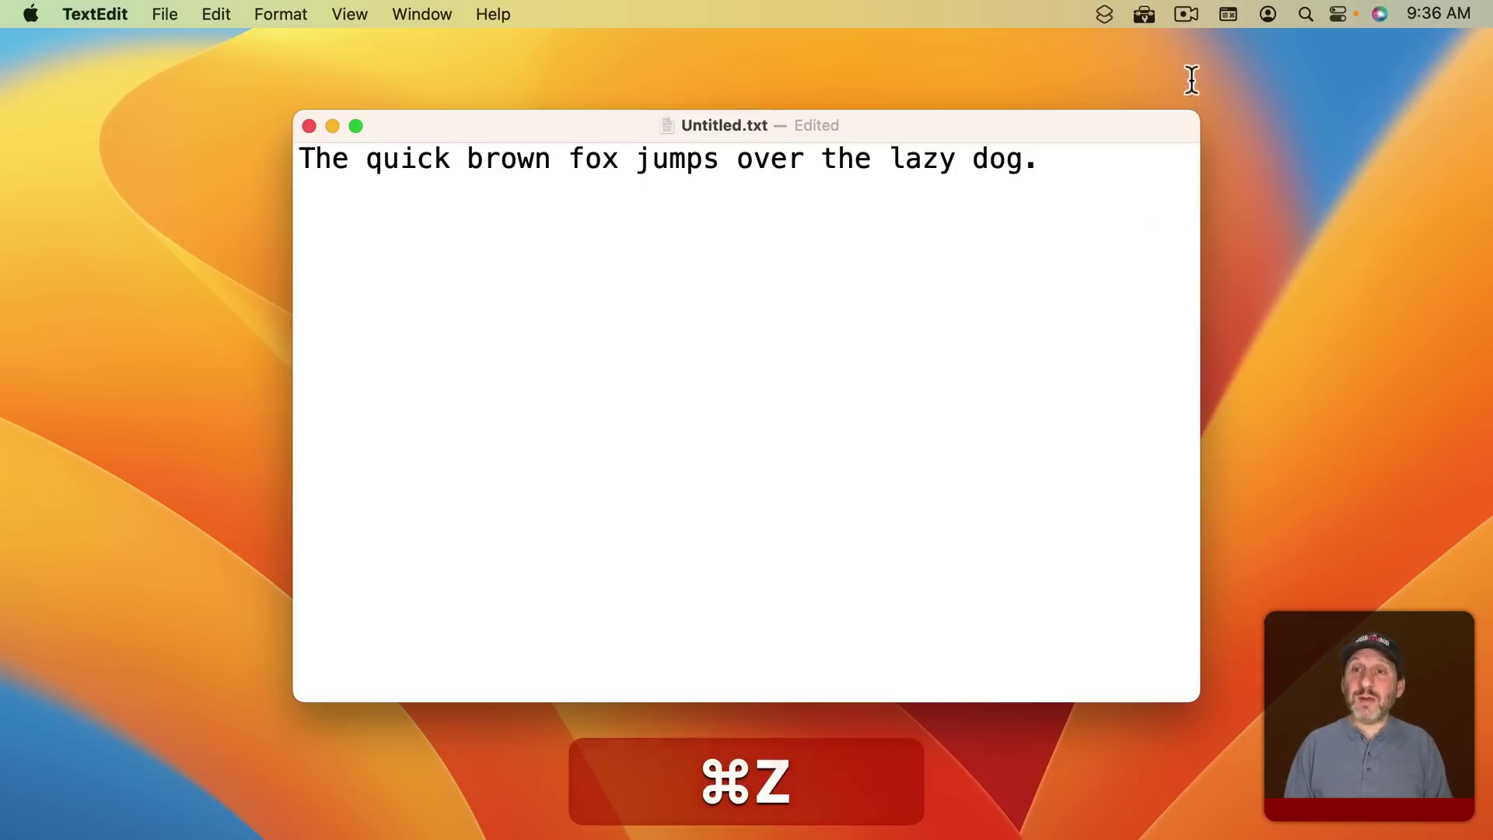
# - Paste the older clip "quick" from the clip history onto the second line, and undo it
pyautogui.click(1144, 14)
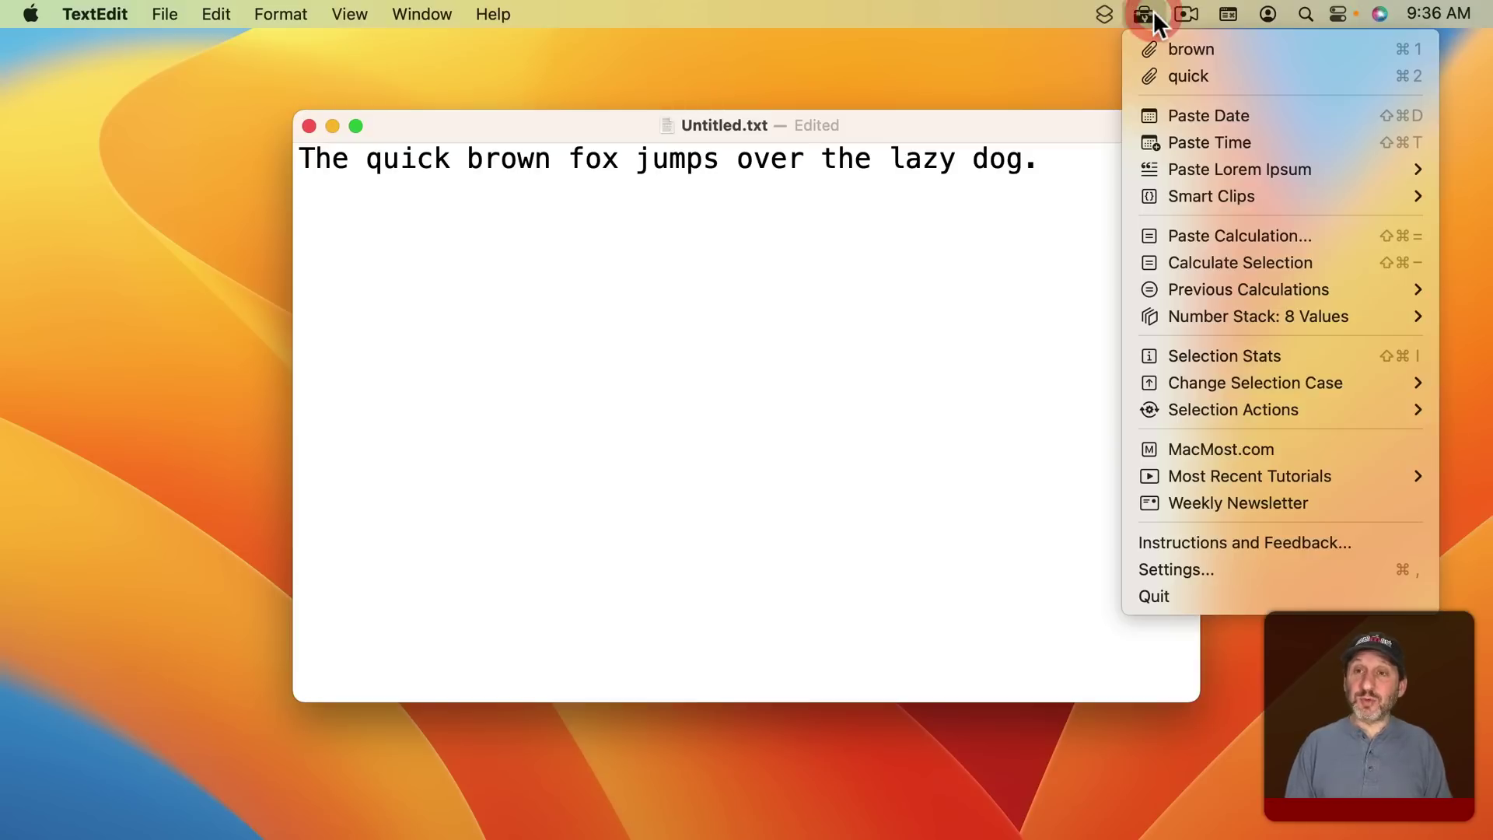
pyautogui.click(1229, 74)
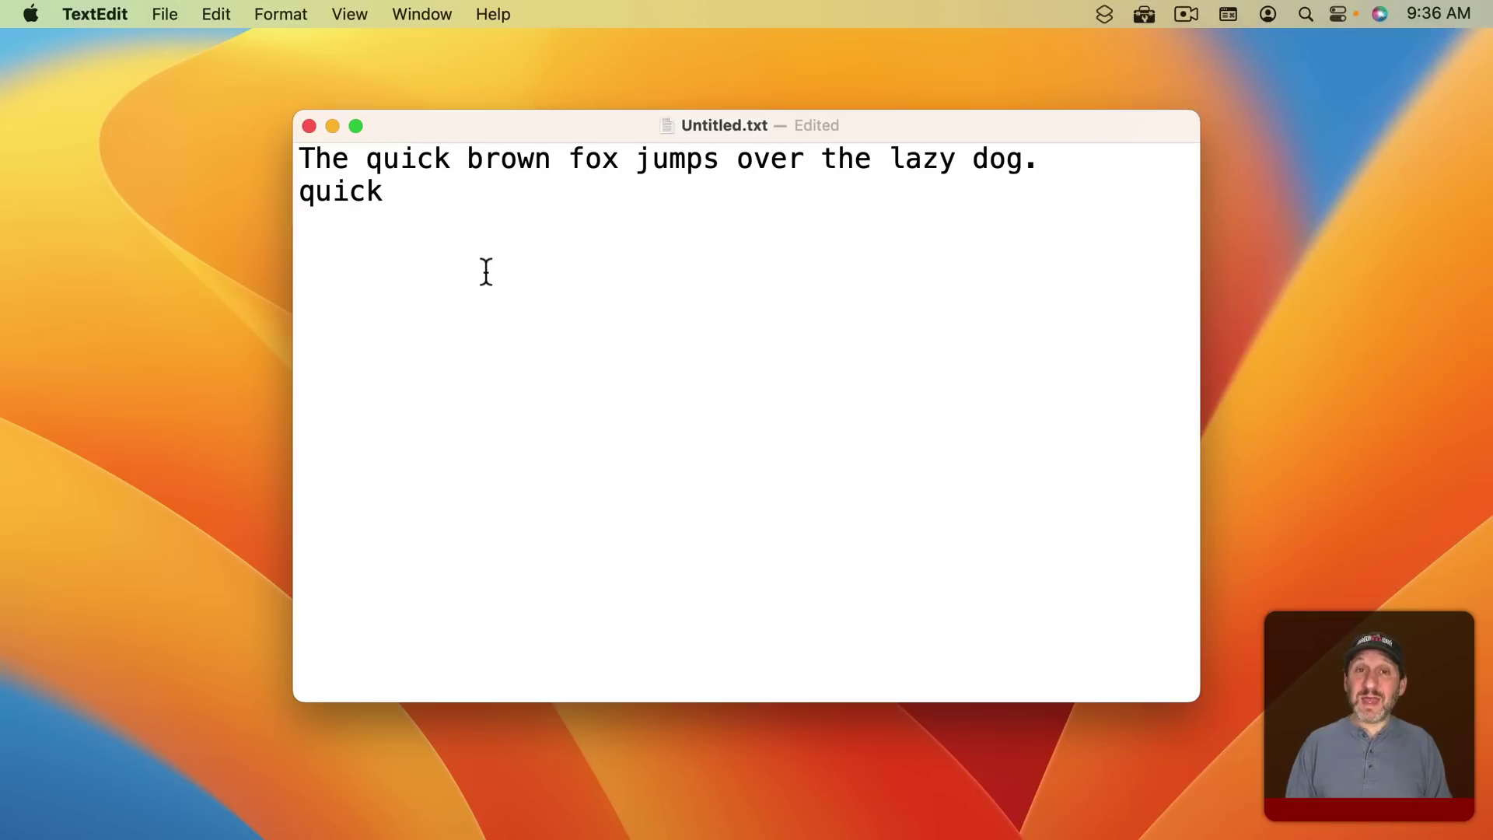
pyautogui.press('super+z')
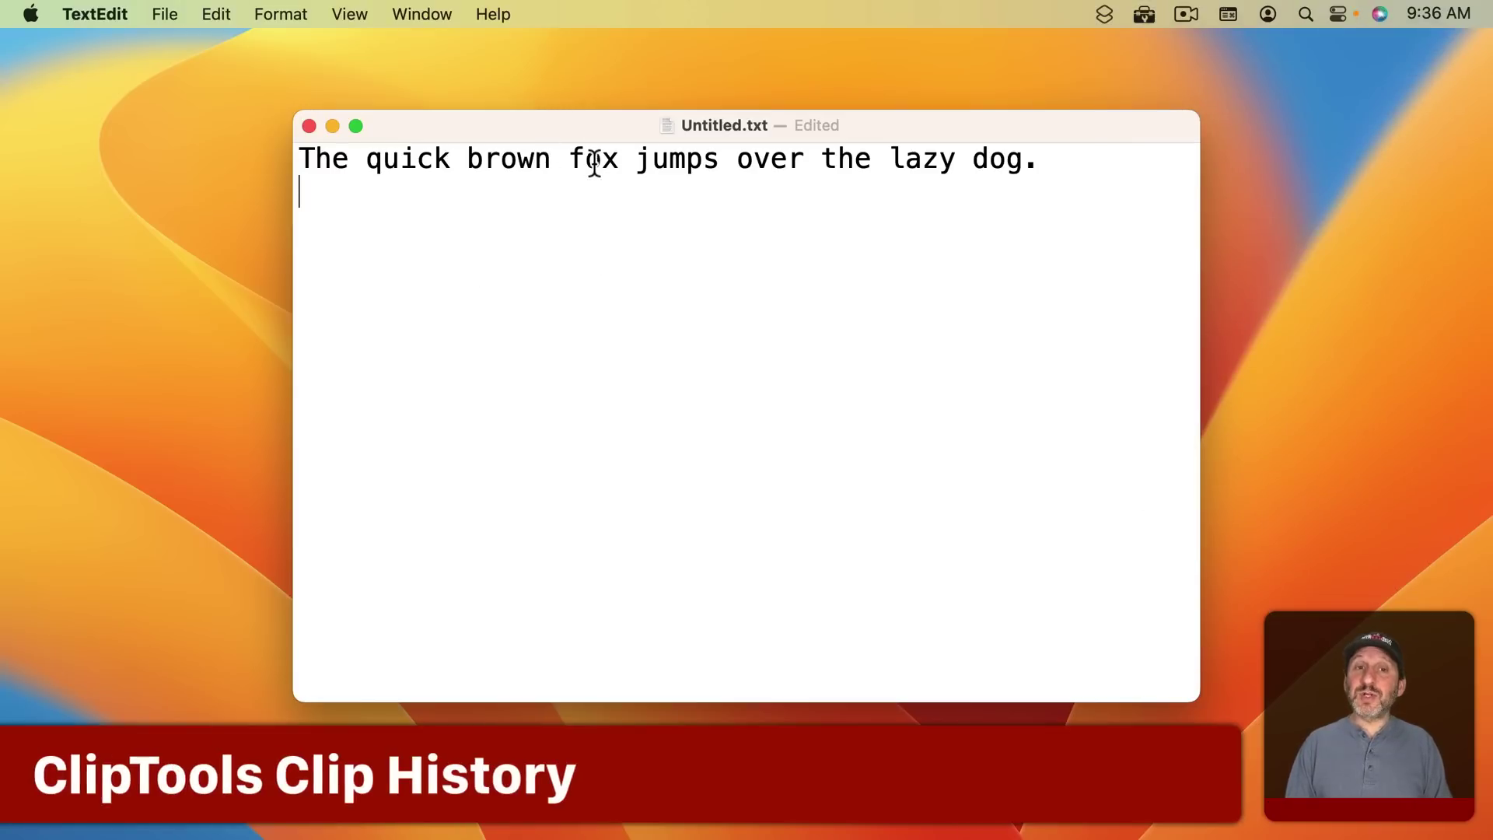
# - Copy the words "fox" and "jumps" separately, and view the clip history including its additional older clips
pyautogui.doubleClick(594, 161)
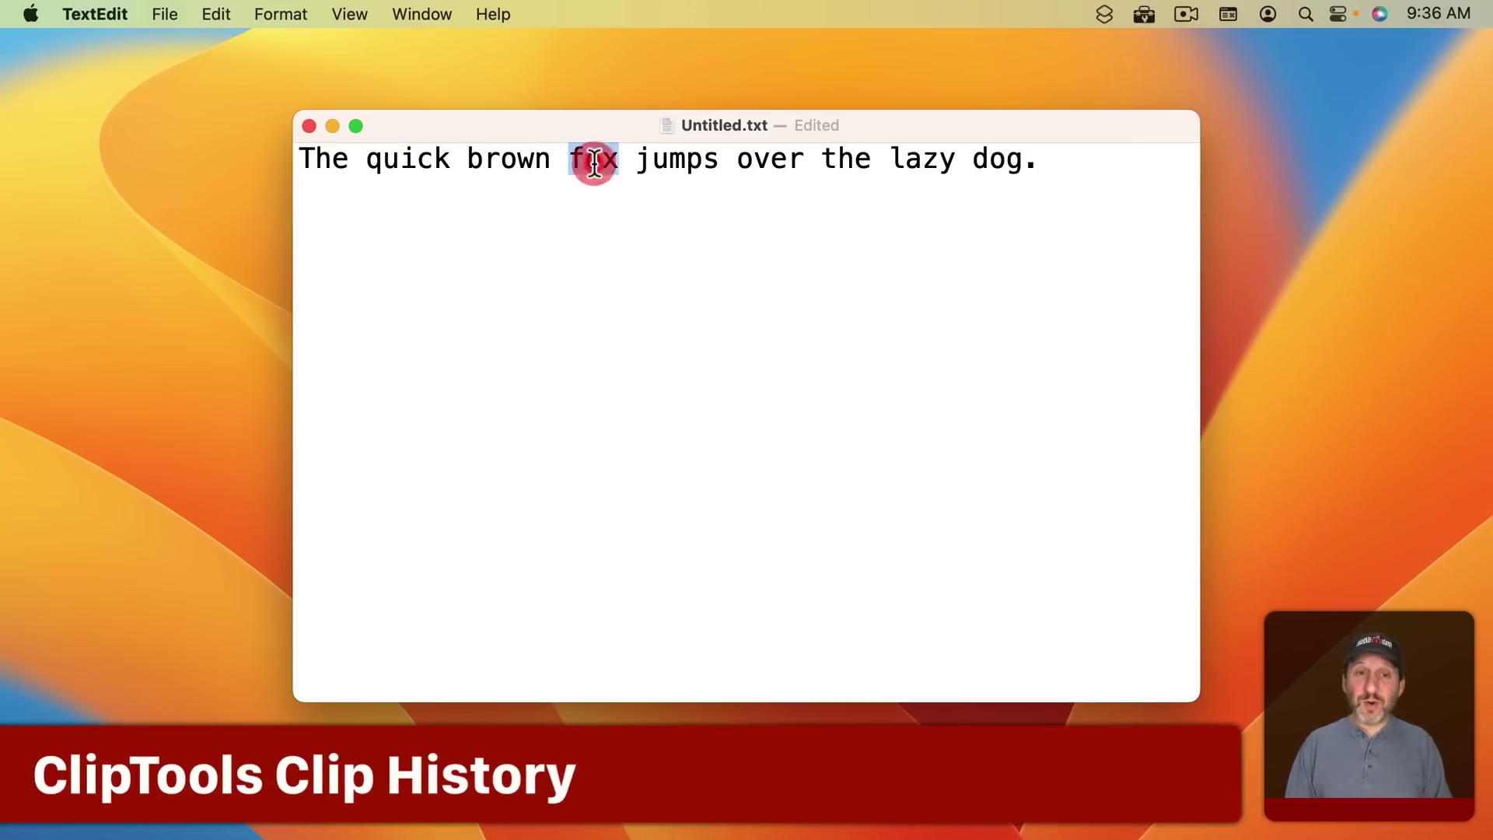
pyautogui.doubleClick(690, 161)
pyautogui.press('super+c')
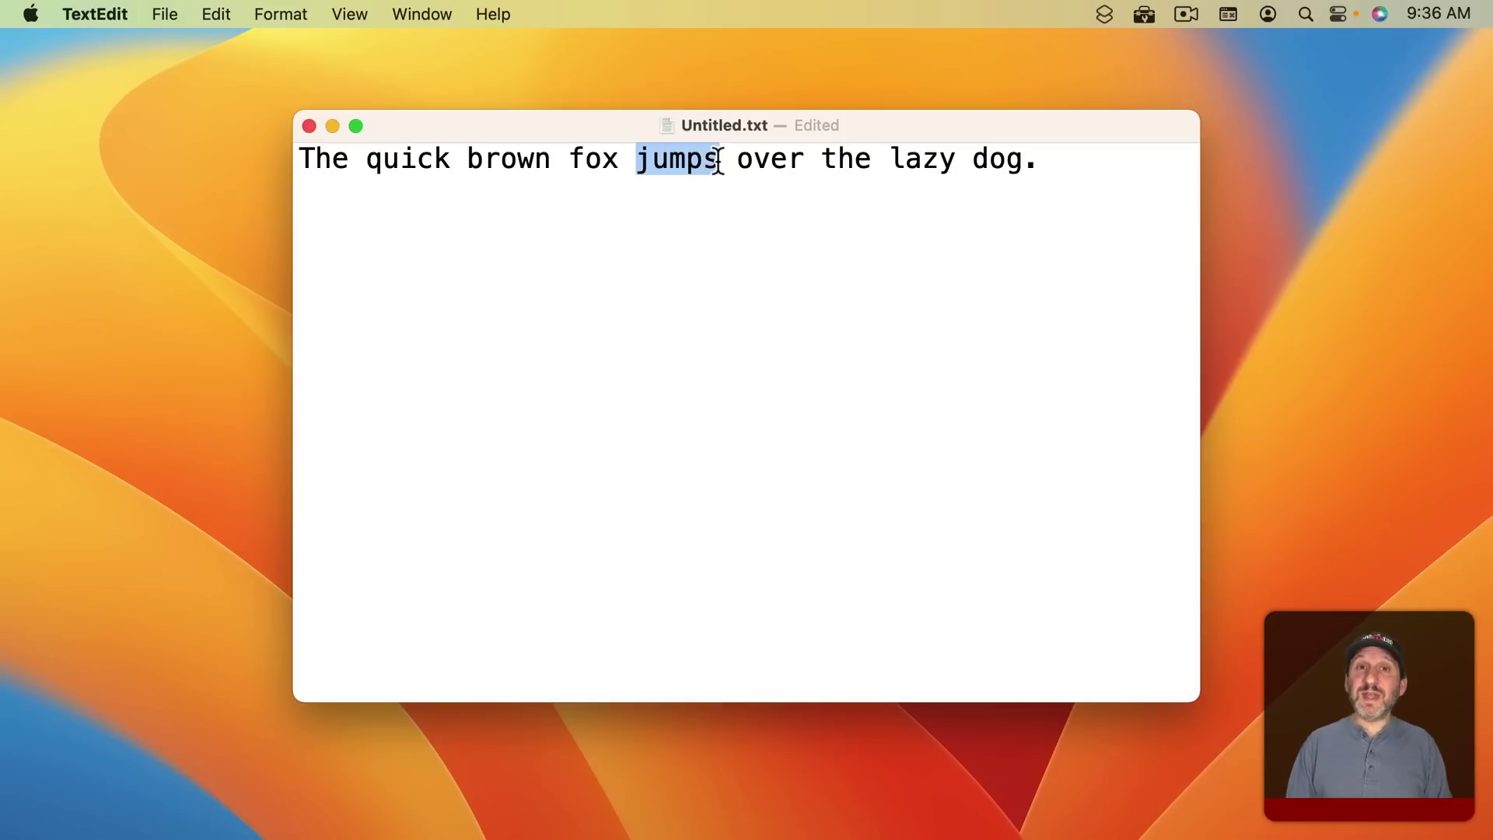
pyautogui.click(719, 162)
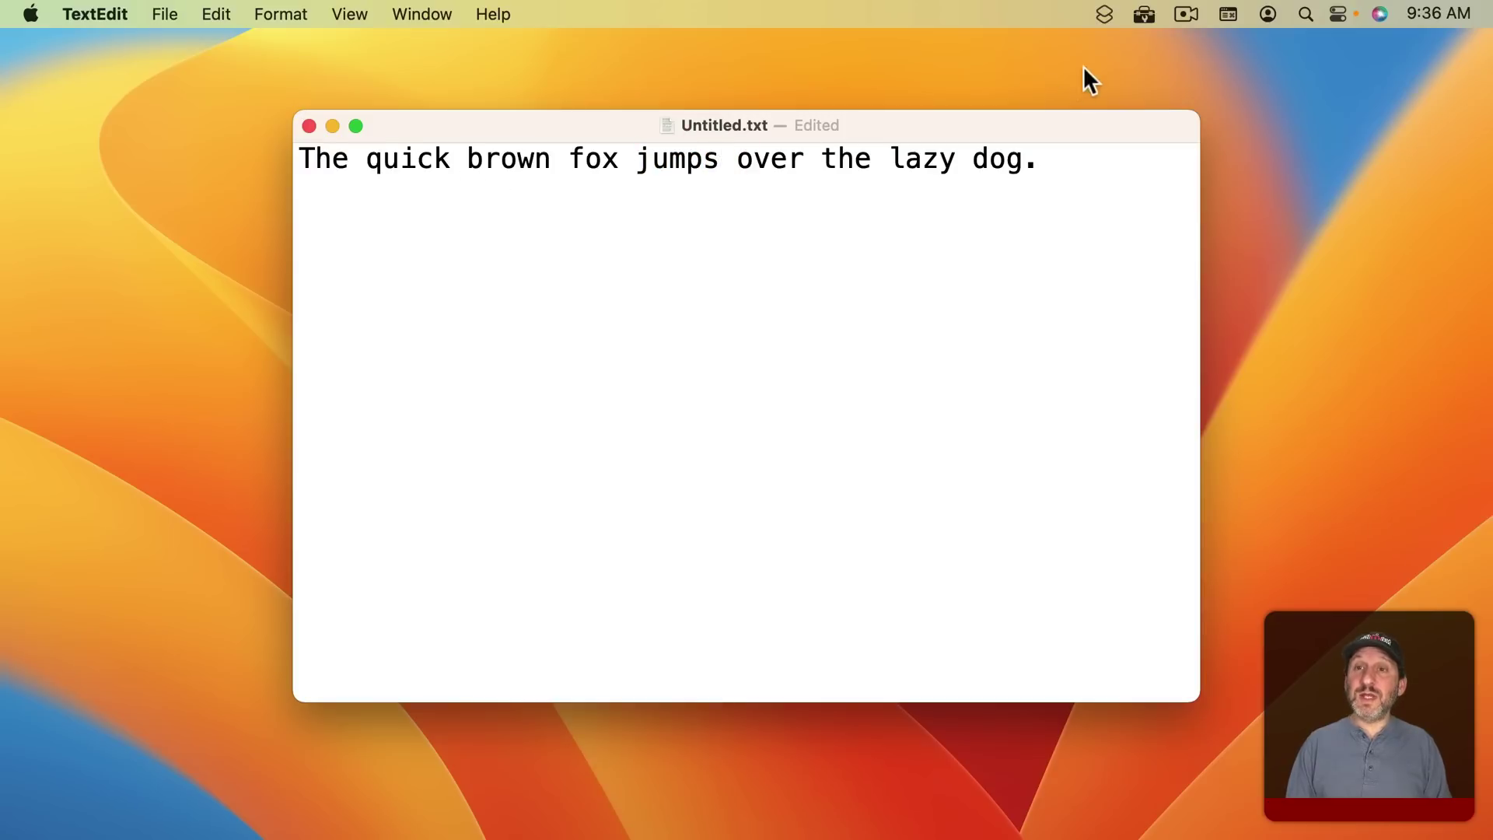
pyautogui.click(1144, 15)
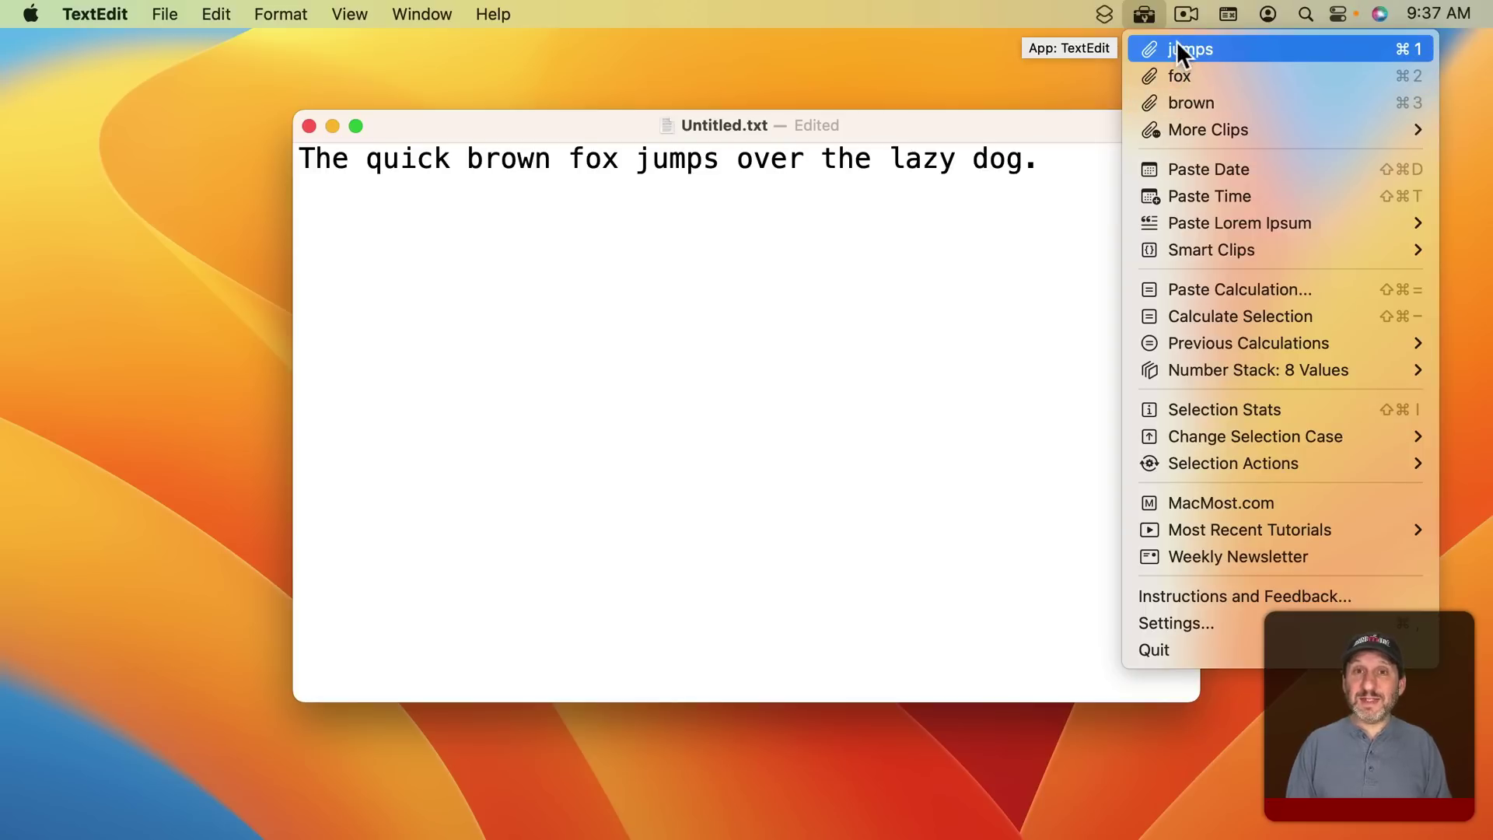
pyautogui.moveTo(1179, 132)
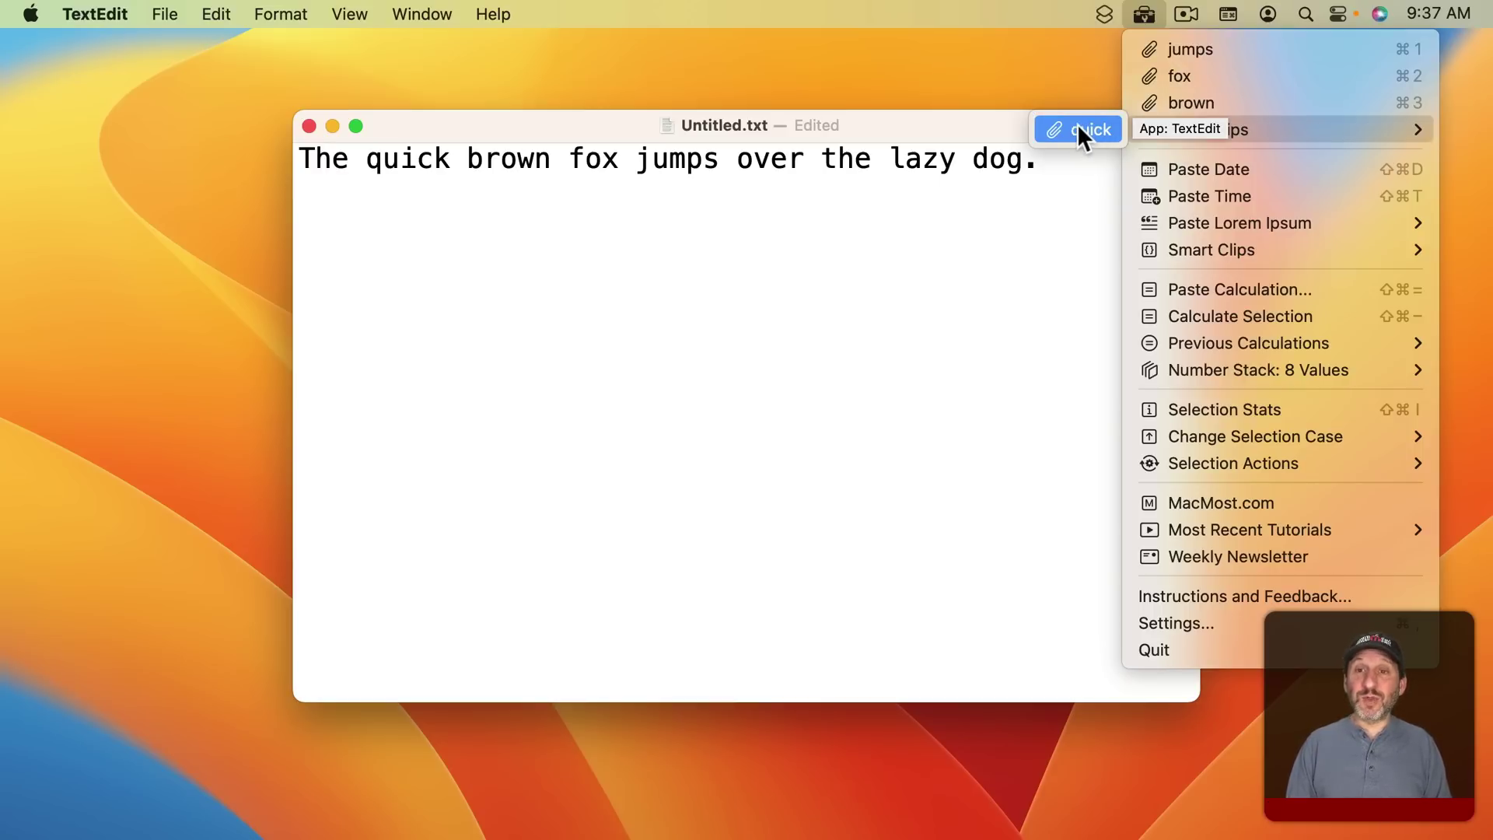
# - Copy the word "over" from the sentence and check the updated clip history
pyautogui.click(688, 189)
pyautogui.doubleClick(763, 159)
pyautogui.press('super+c')
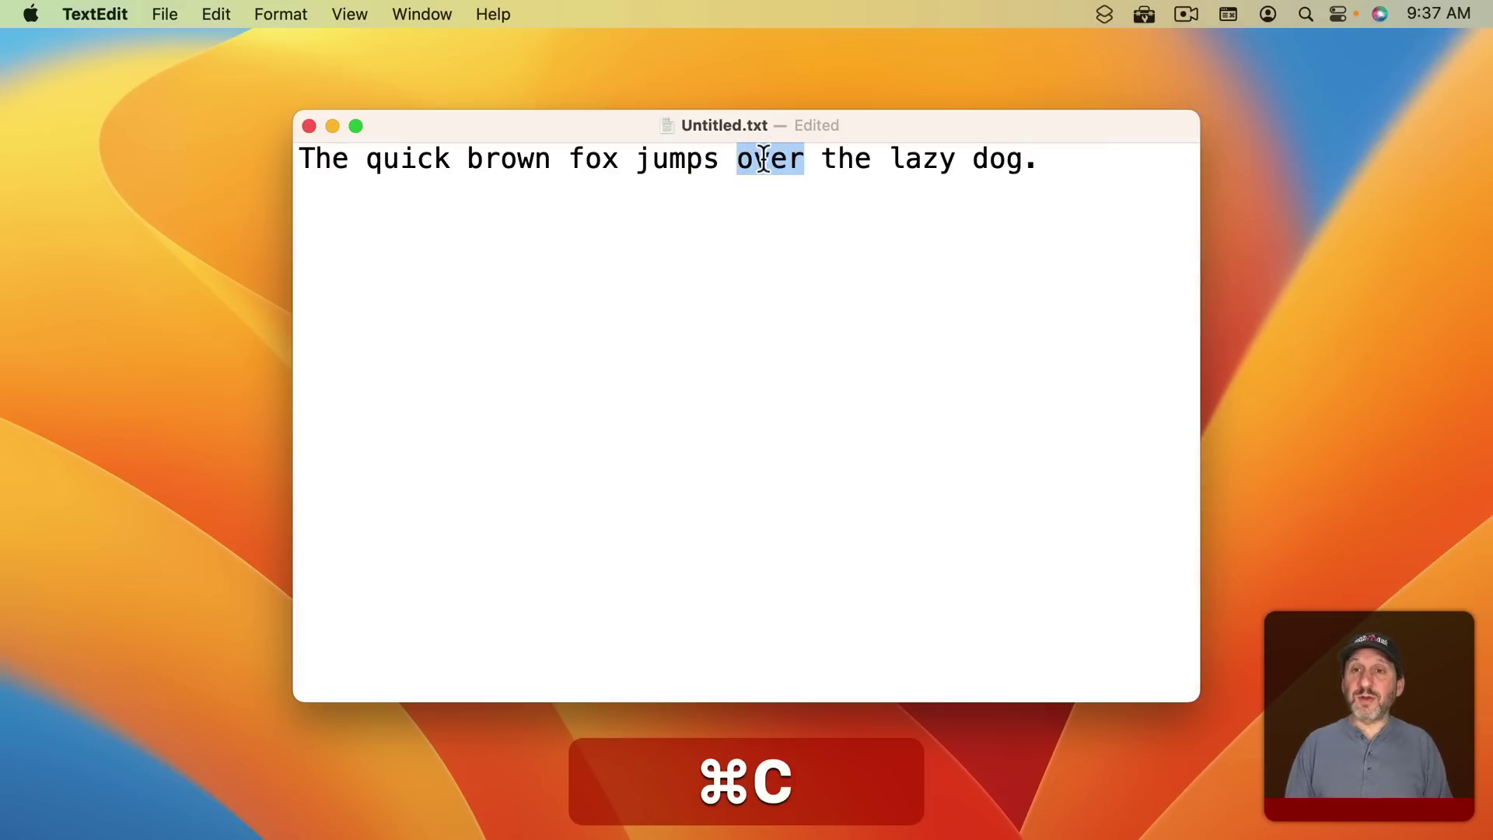
pyautogui.click(1145, 14)
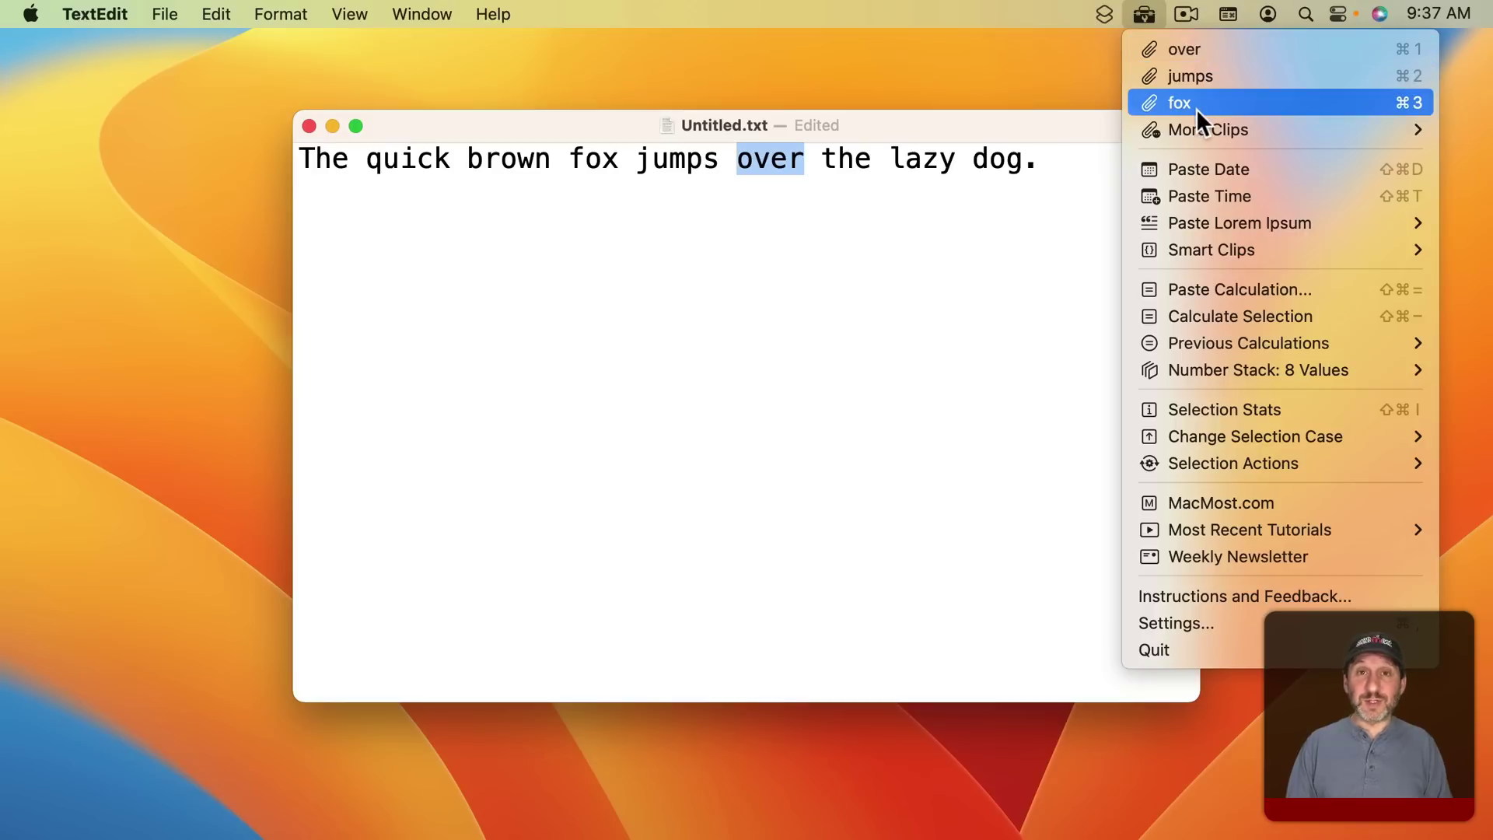
# - In the ClipTools settings, set the maximum total clips to 15 and the clips shown in the main menu to 4, and save
pyautogui.click(1148, 620)
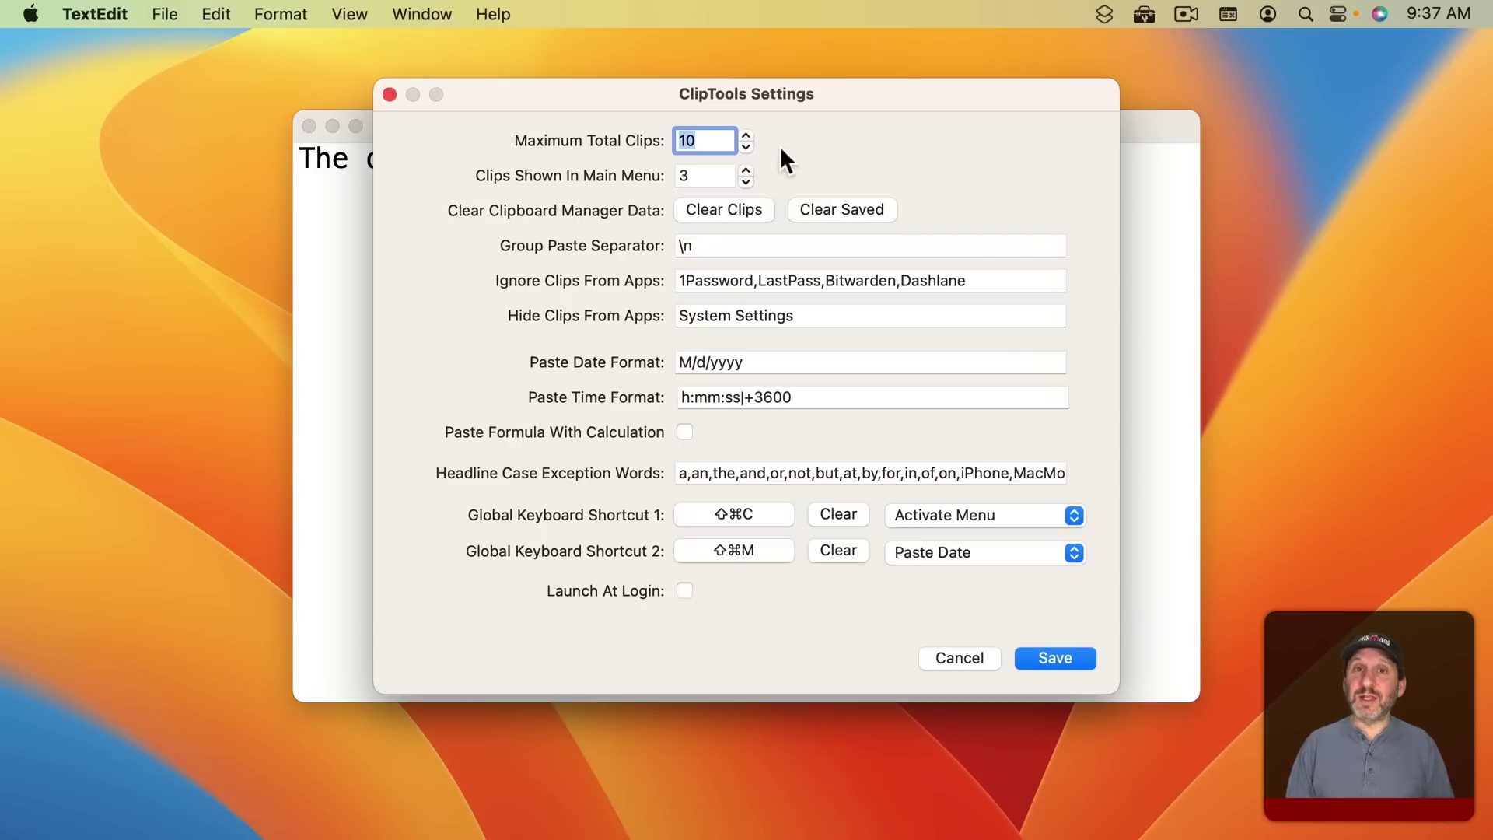
pyautogui.click(712, 176)
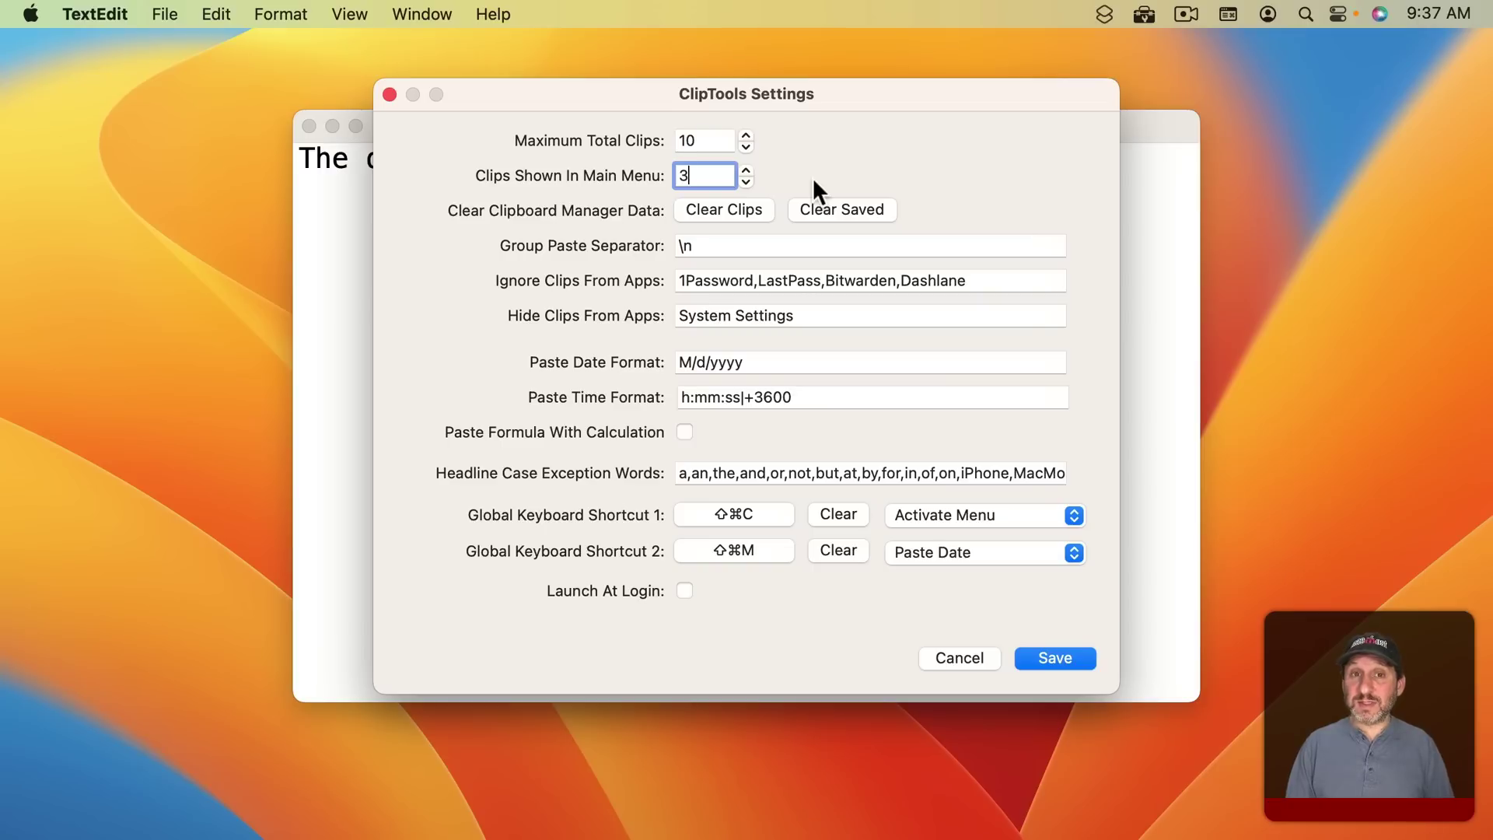
pyautogui.click(685, 141)
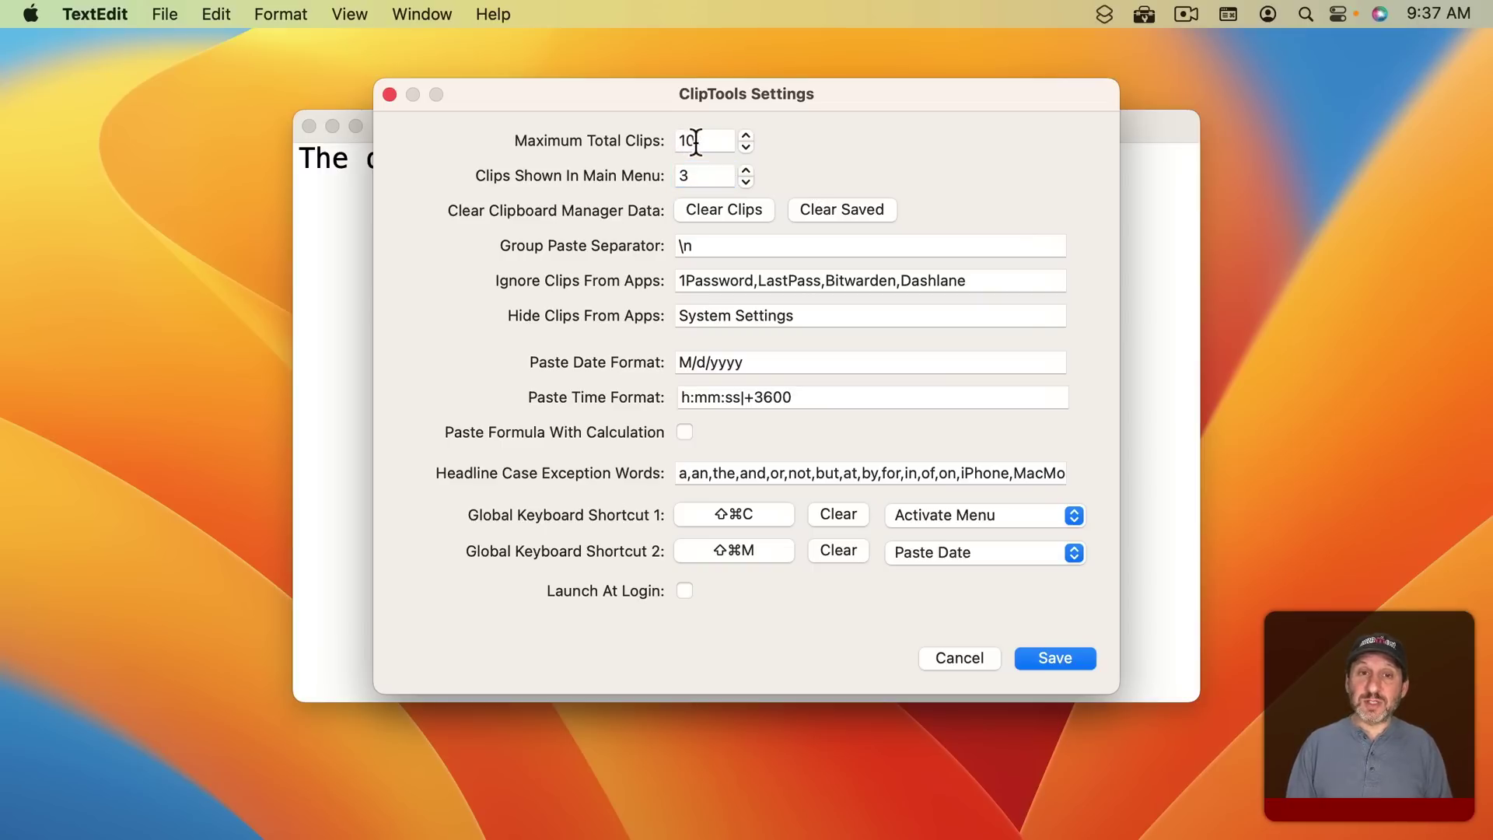
pyautogui.doubleClick(686, 141)
pyautogui.write('15')
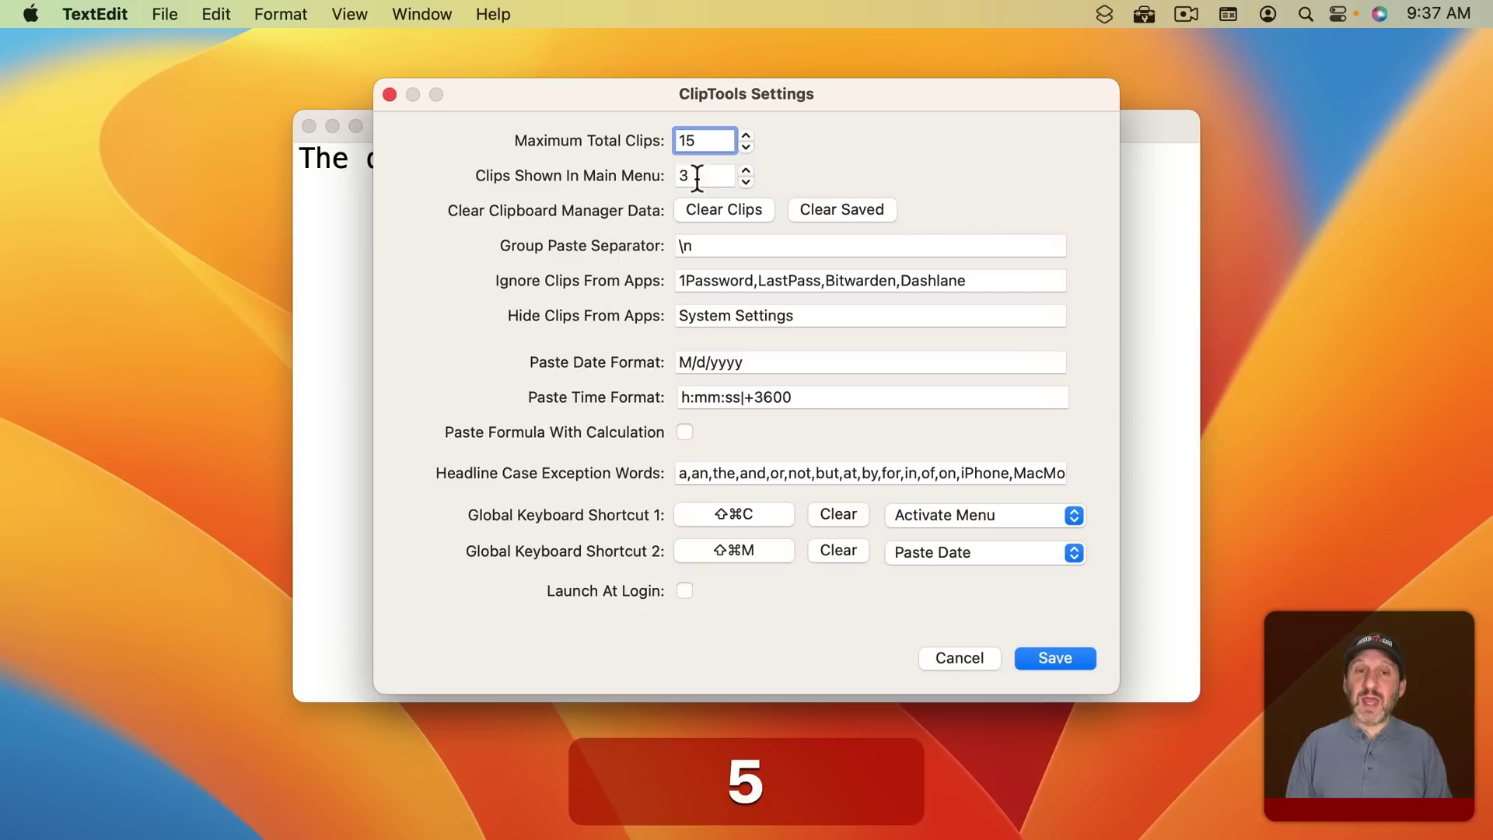
pyautogui.moveTo(698, 177); pyautogui.dragTo(656, 176)
pyautogui.write('4')
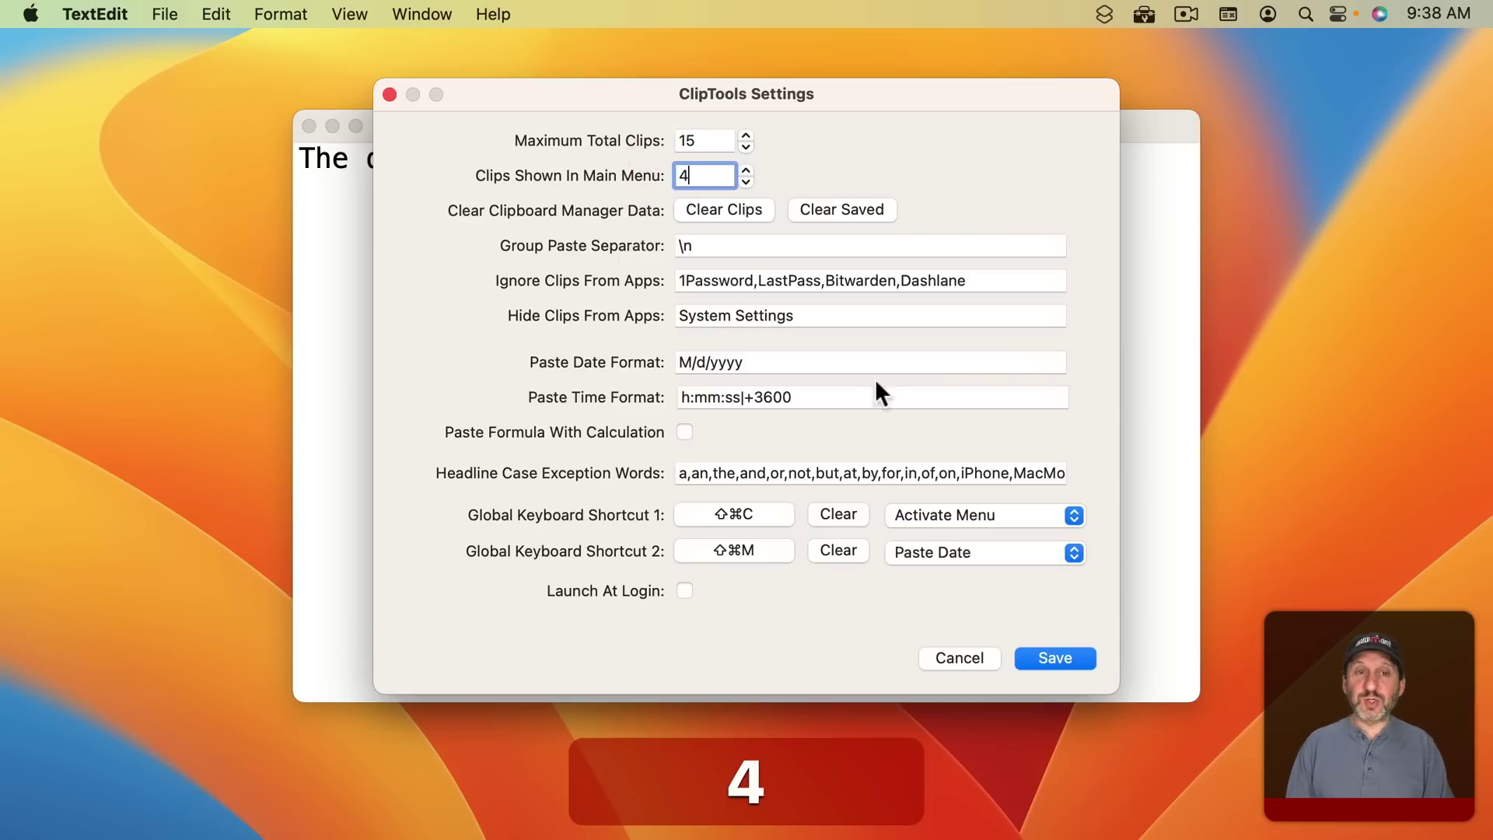
pyautogui.click(1042, 657)
pyautogui.click(1144, 14)
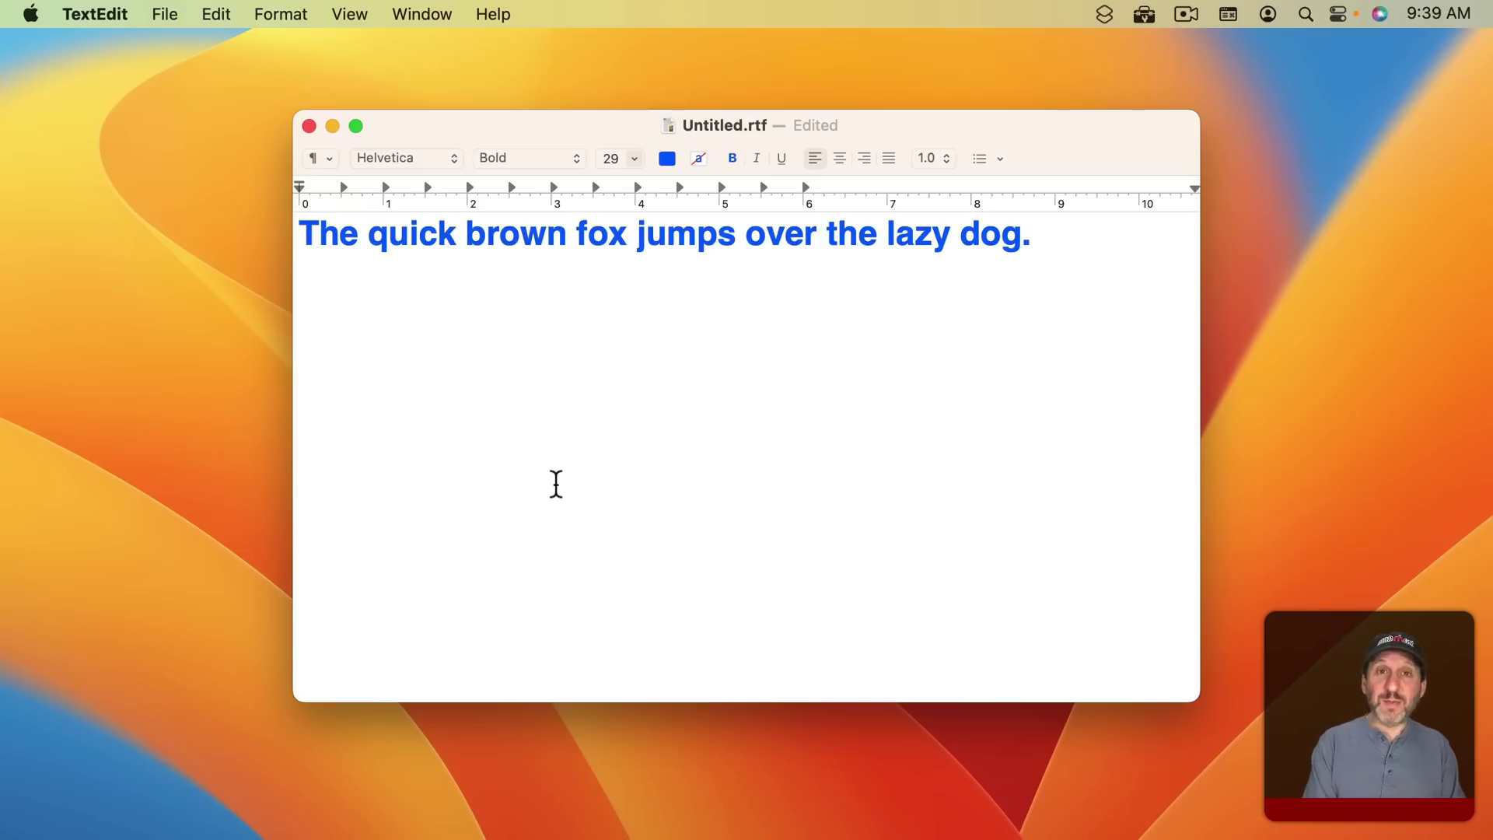
# - Add the line "Something else" below the blue sentence and format it as black, Regular, size 18 text
pyautogui.write('Something else')
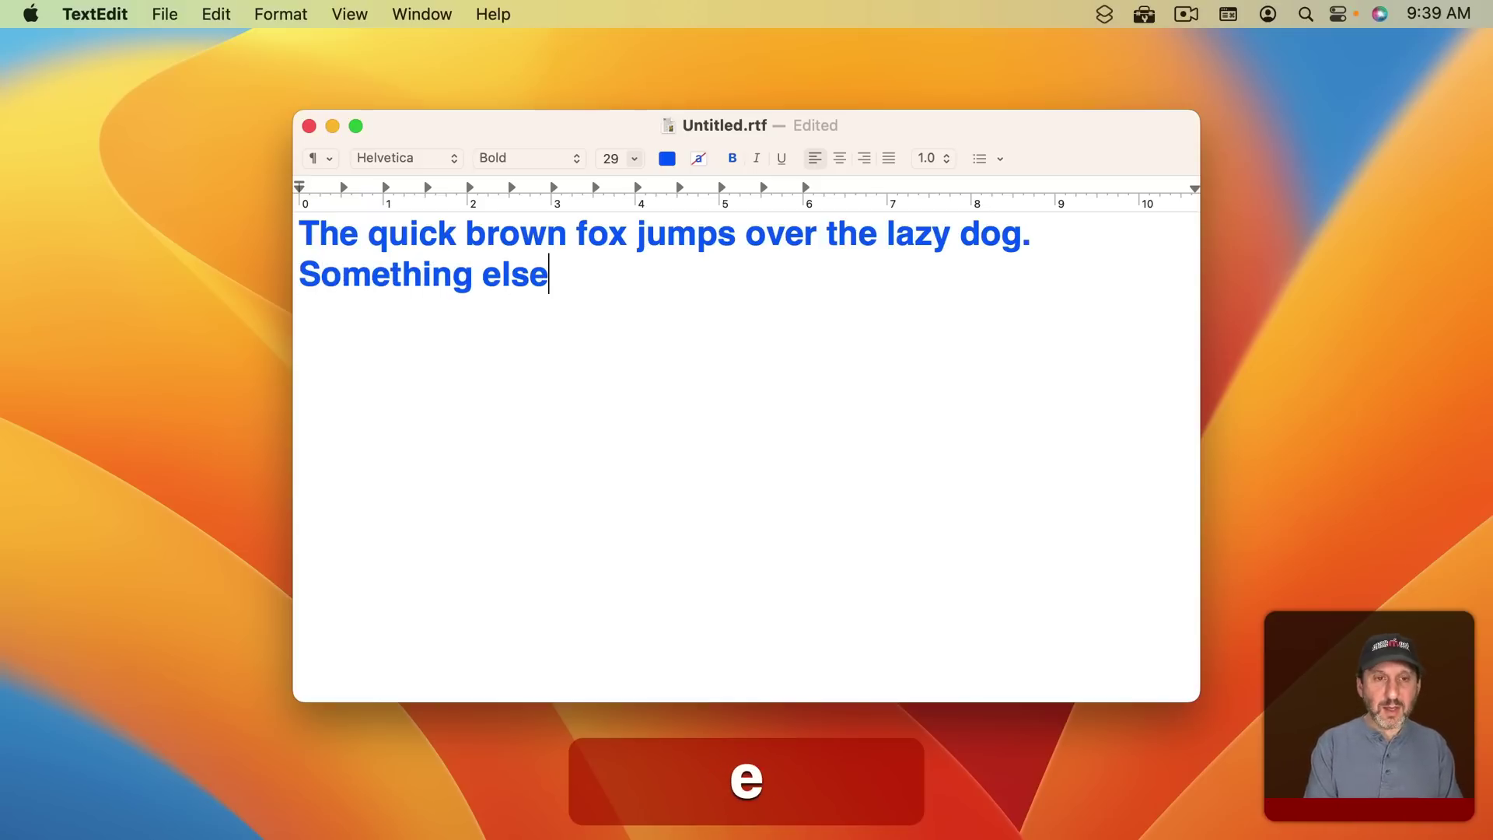
pyautogui.moveTo(548, 273); pyautogui.dragTo(212, 274)
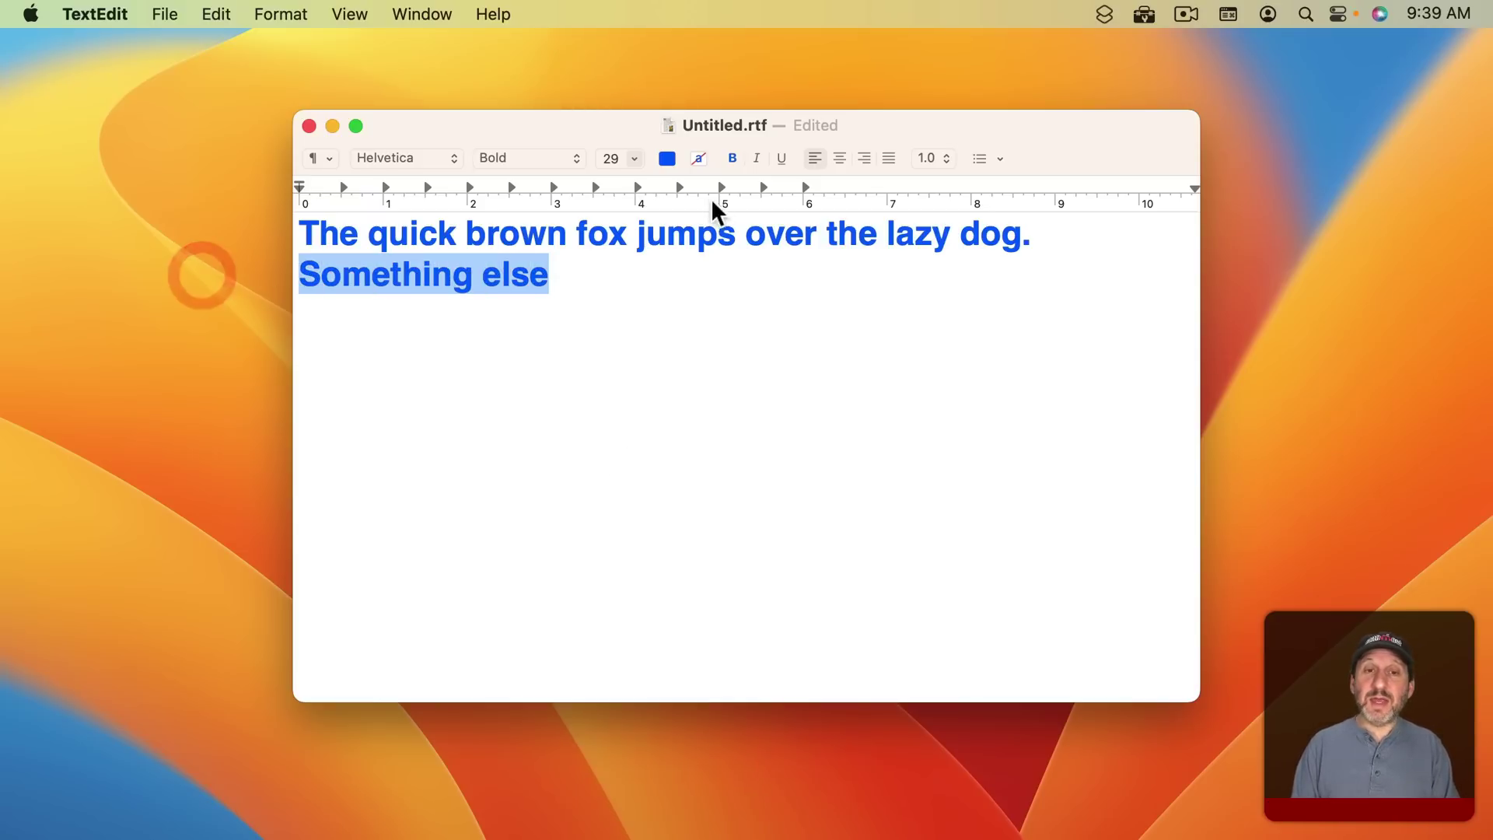
pyautogui.click(667, 159)
pyautogui.click(753, 199)
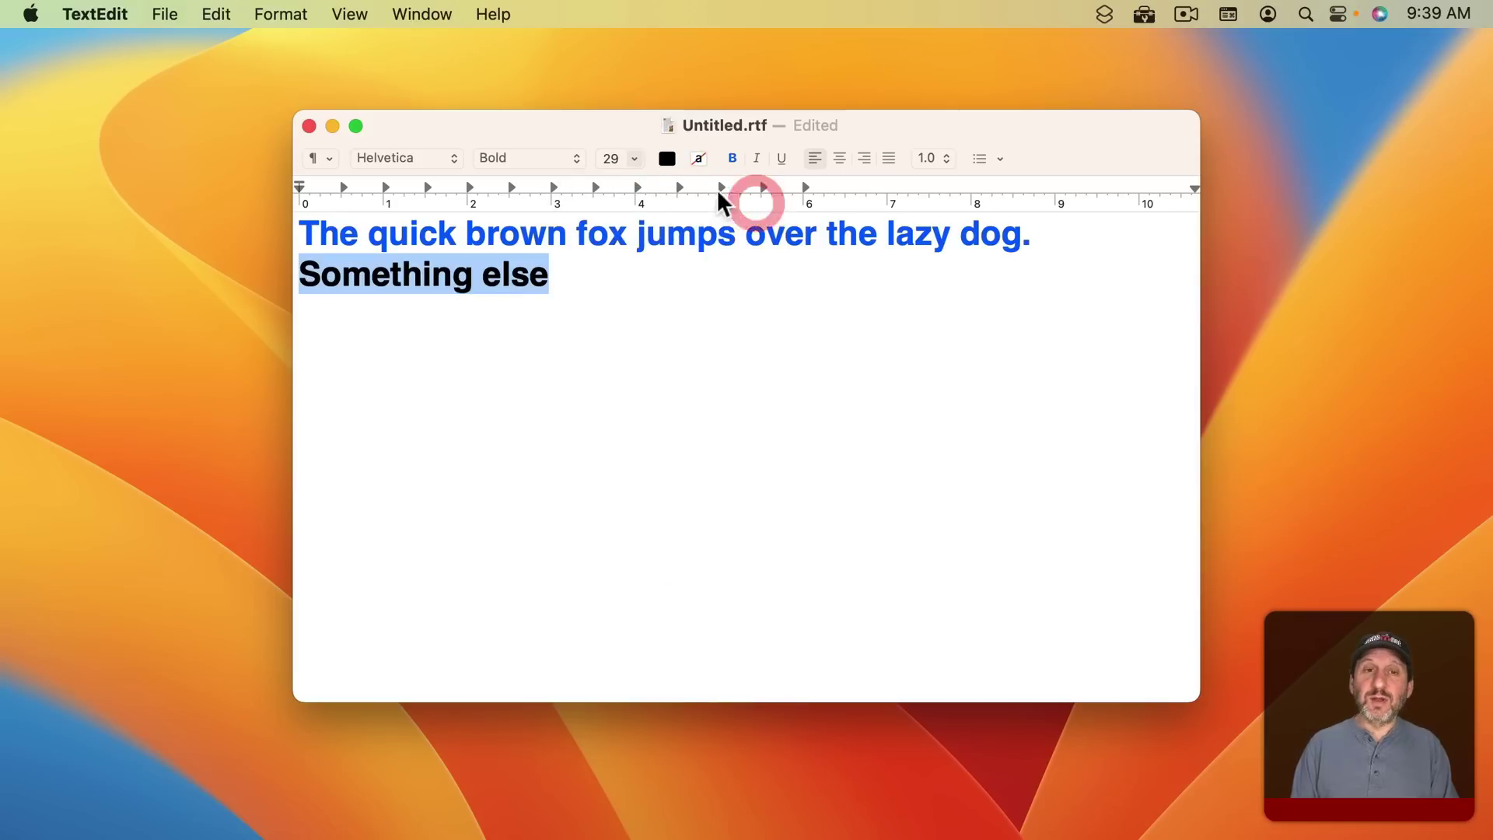
pyautogui.click(533, 157)
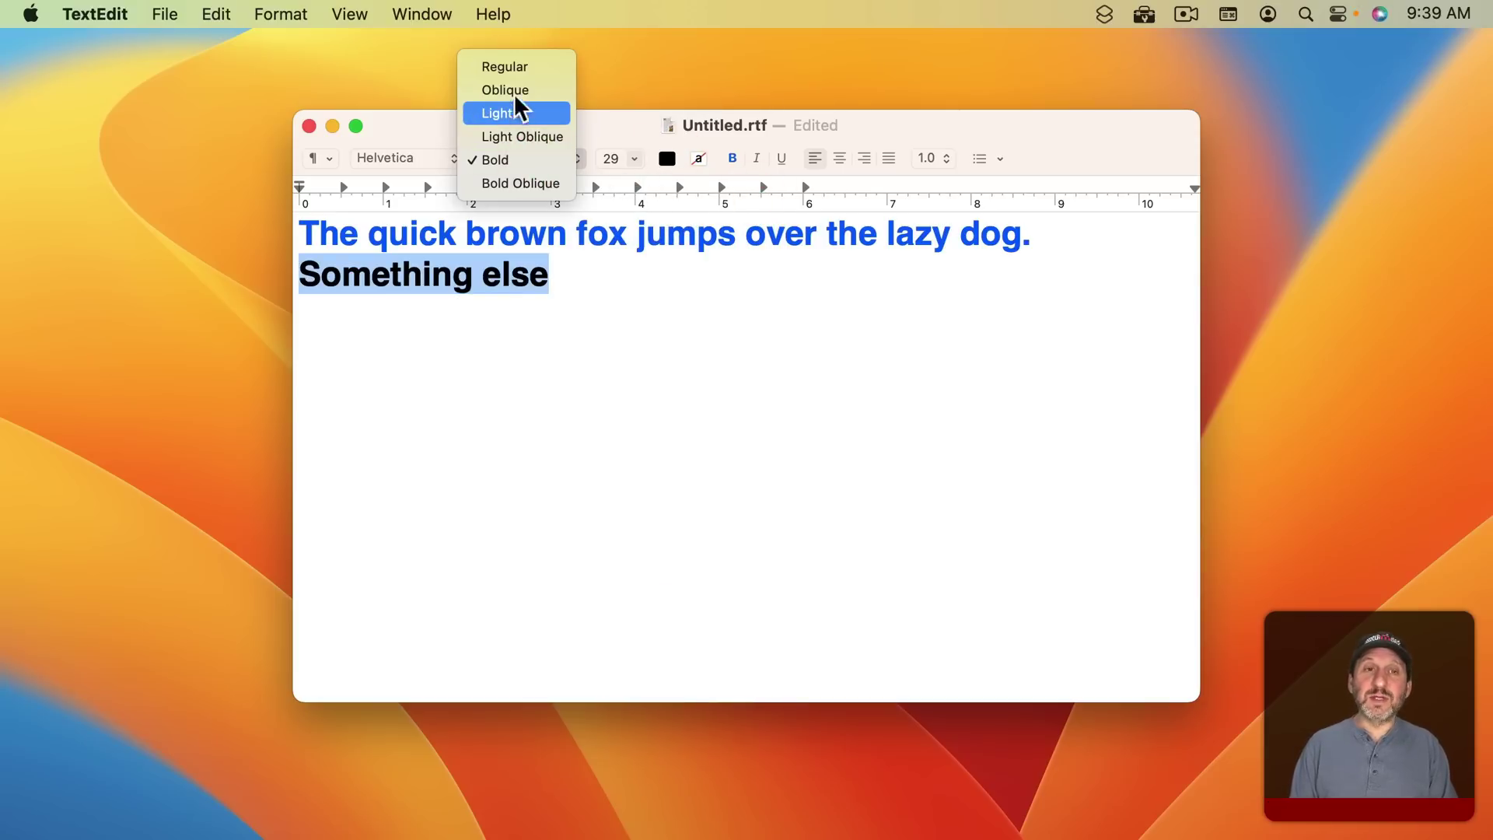
pyautogui.click(515, 67)
pyautogui.click(633, 158)
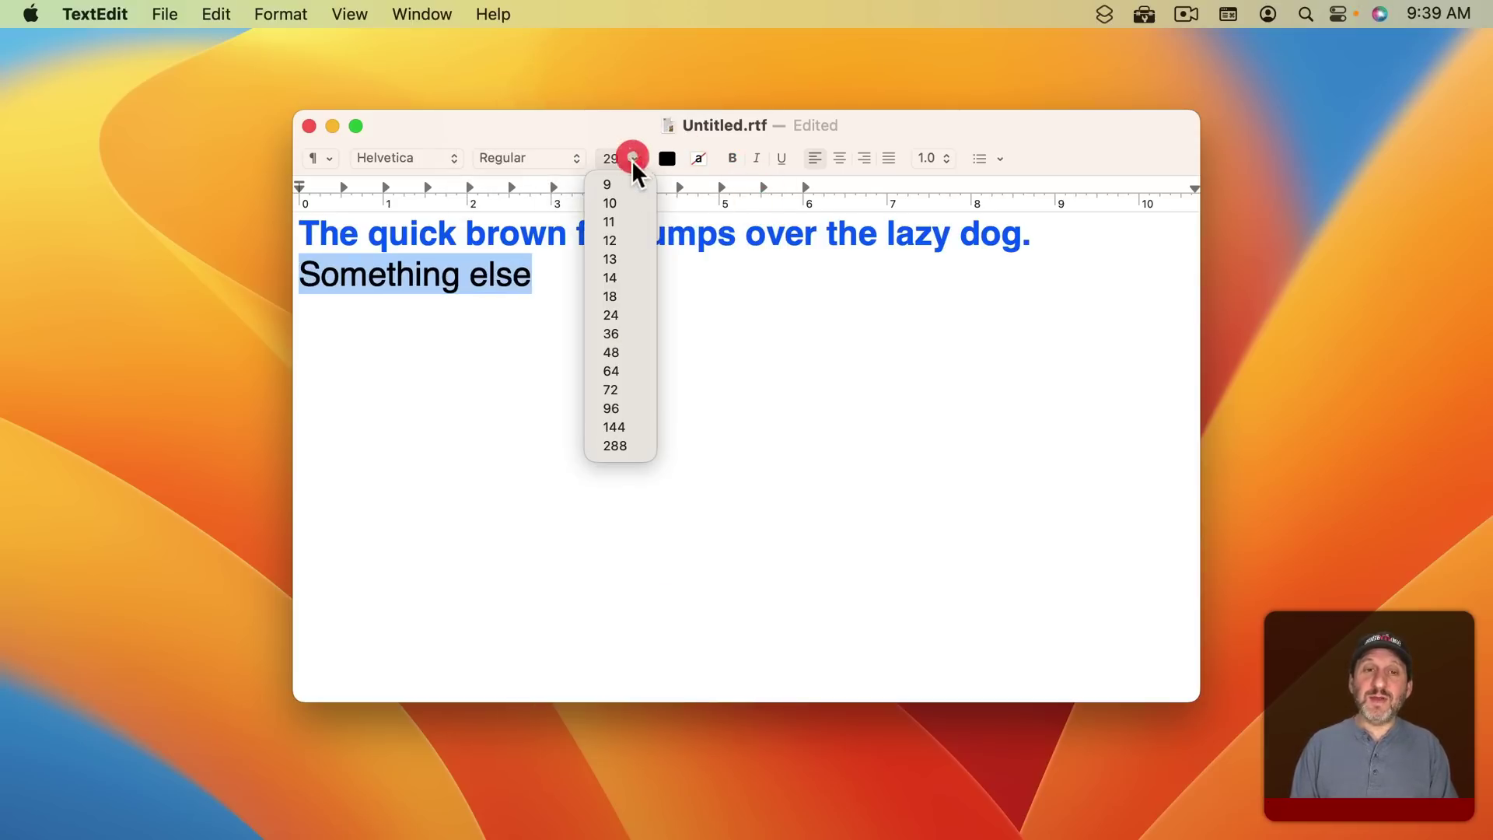
pyautogui.click(612, 295)
# - Try adding the word "more" after "Something else", and delete it again
pyautogui.click(480, 266)
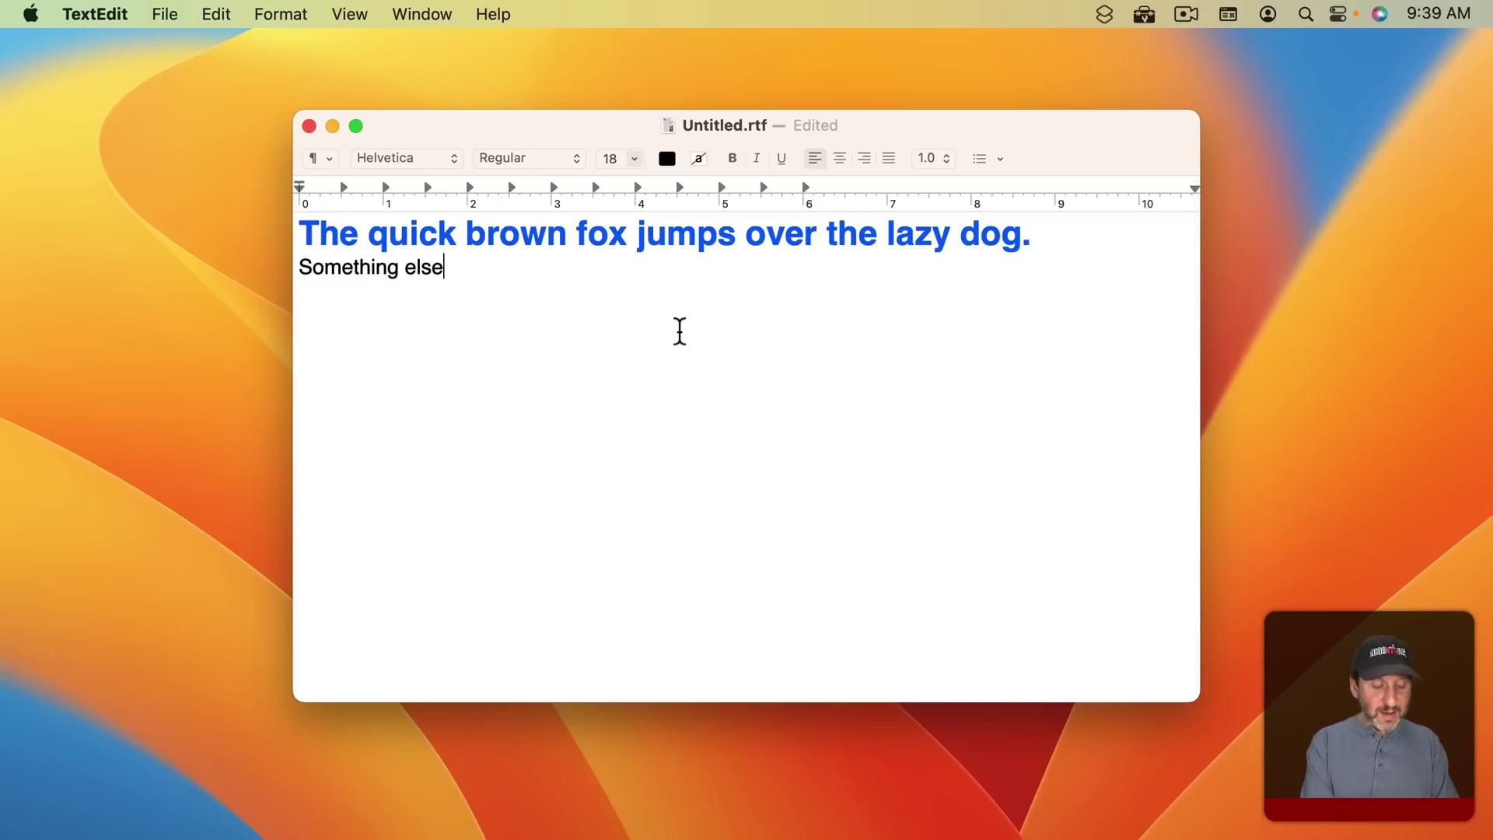
pyautogui.write('more')
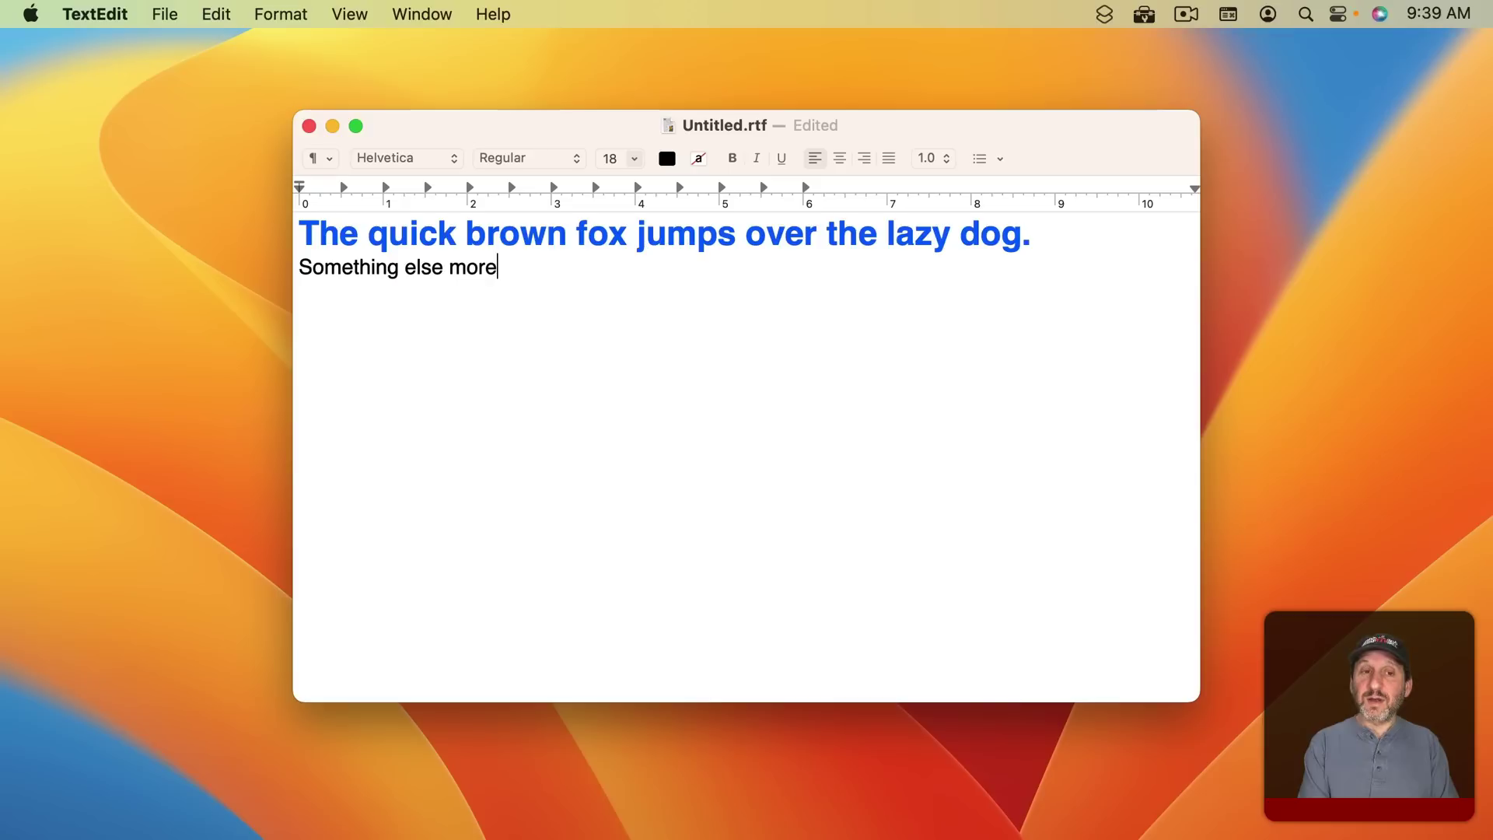
pyautogui.press('BackSpace')
pyautogui.press('BackSpace')
pyautogui.press('BackSpace')
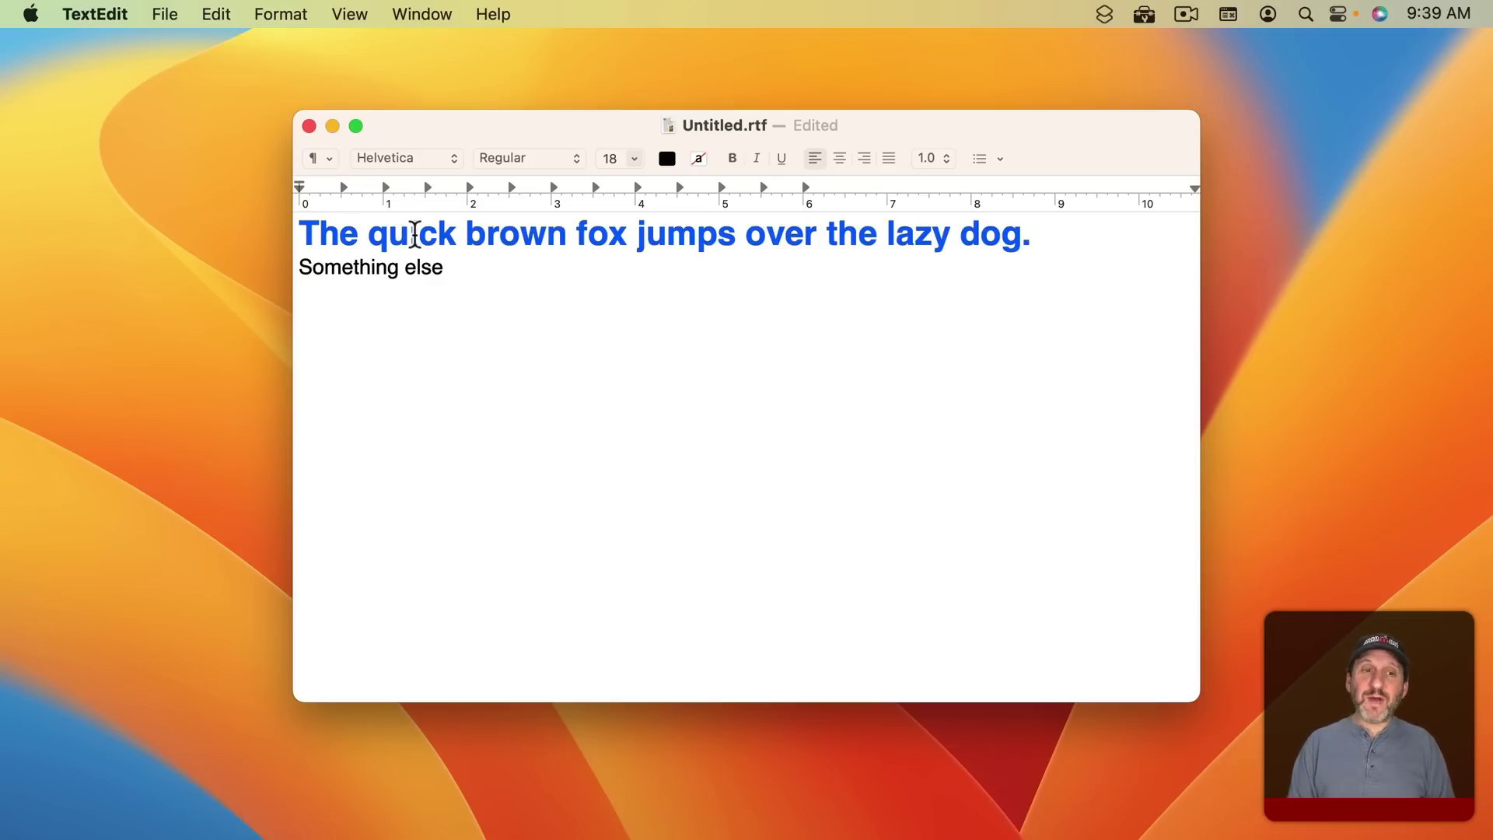
# - Copy the word "quick" from the blue sentence and paste it with its styling after "Something else"
pyautogui.doubleClick(423, 236)
pyautogui.press('super+c')
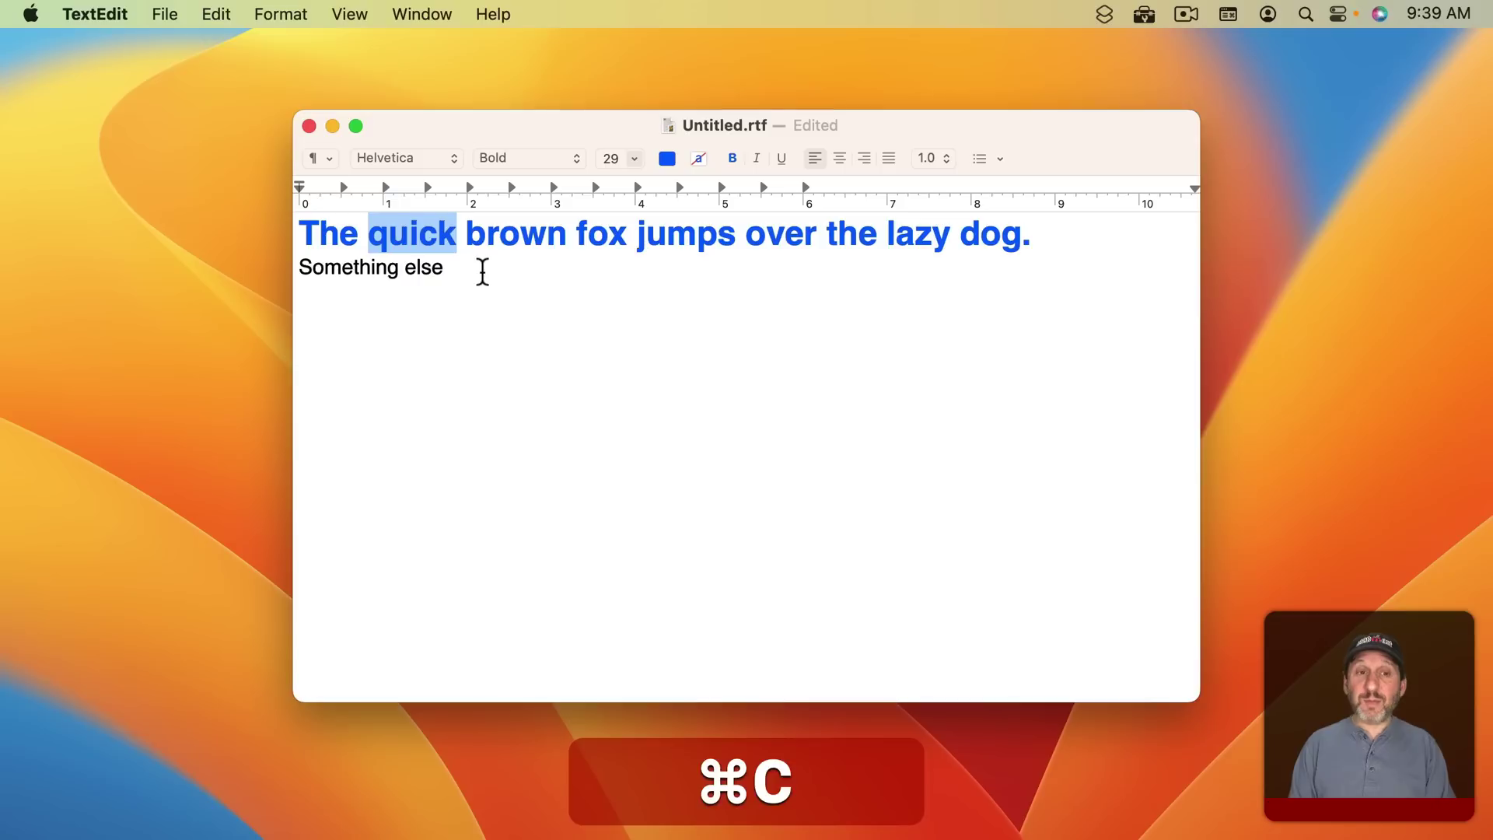
pyautogui.click(484, 270)
pyautogui.press('super+v')
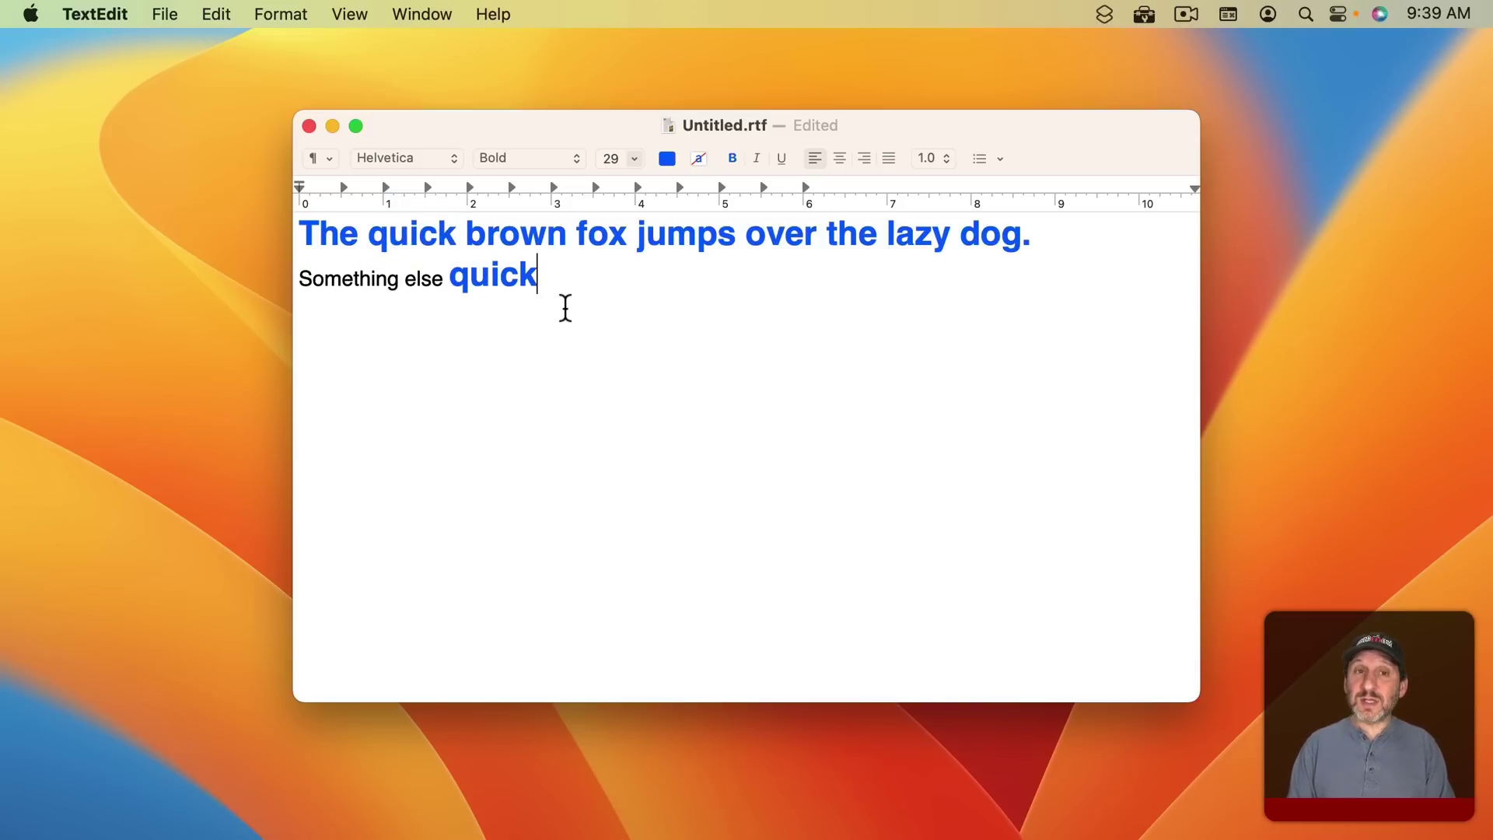
# - Undo the styled paste and insert the "quick" clip as plain text after "Something else" instead
pyautogui.press('super')
pyautogui.press('super+z')
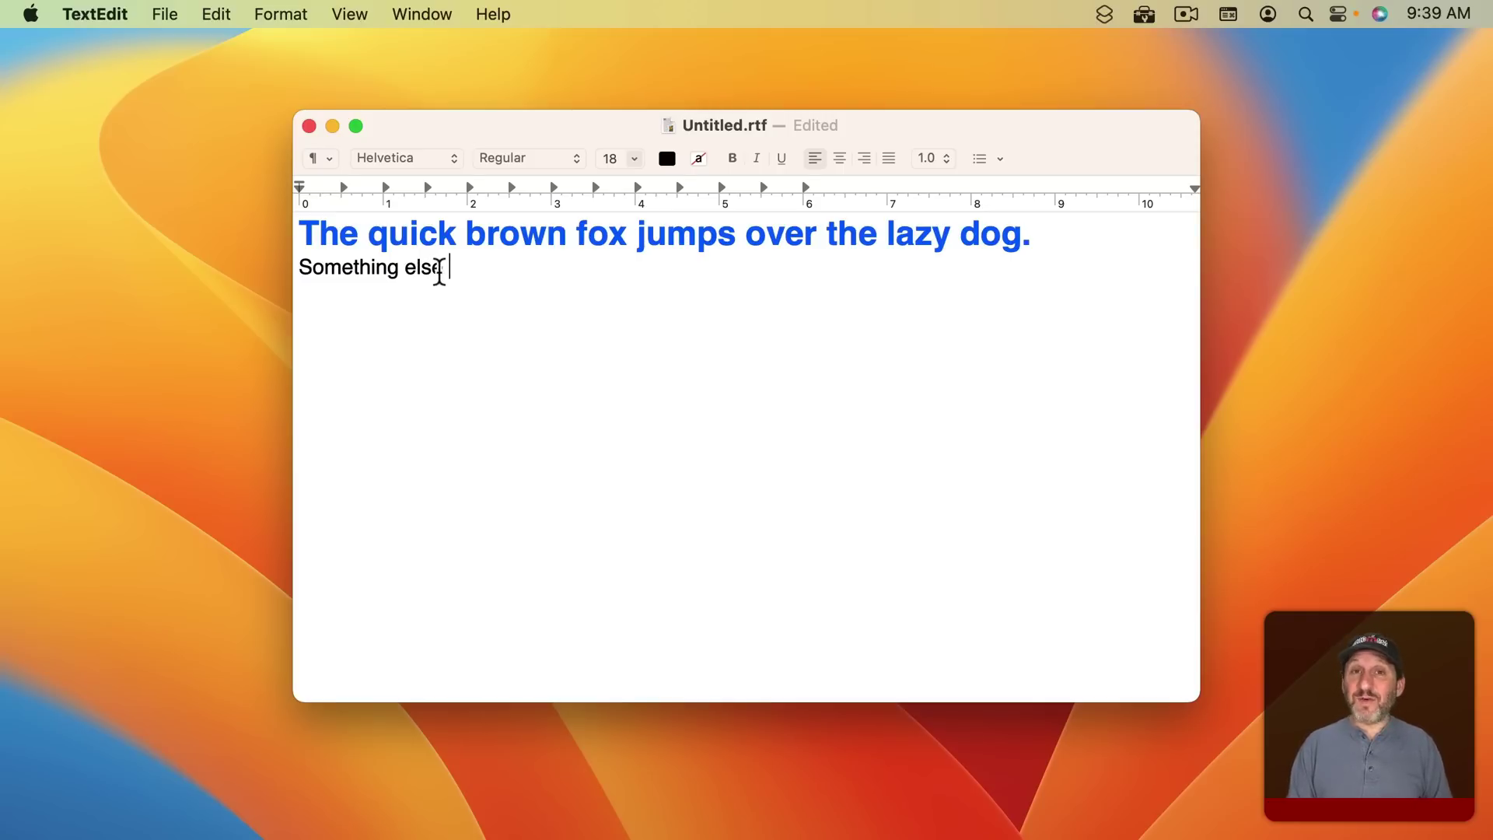
pyautogui.click(1145, 16)
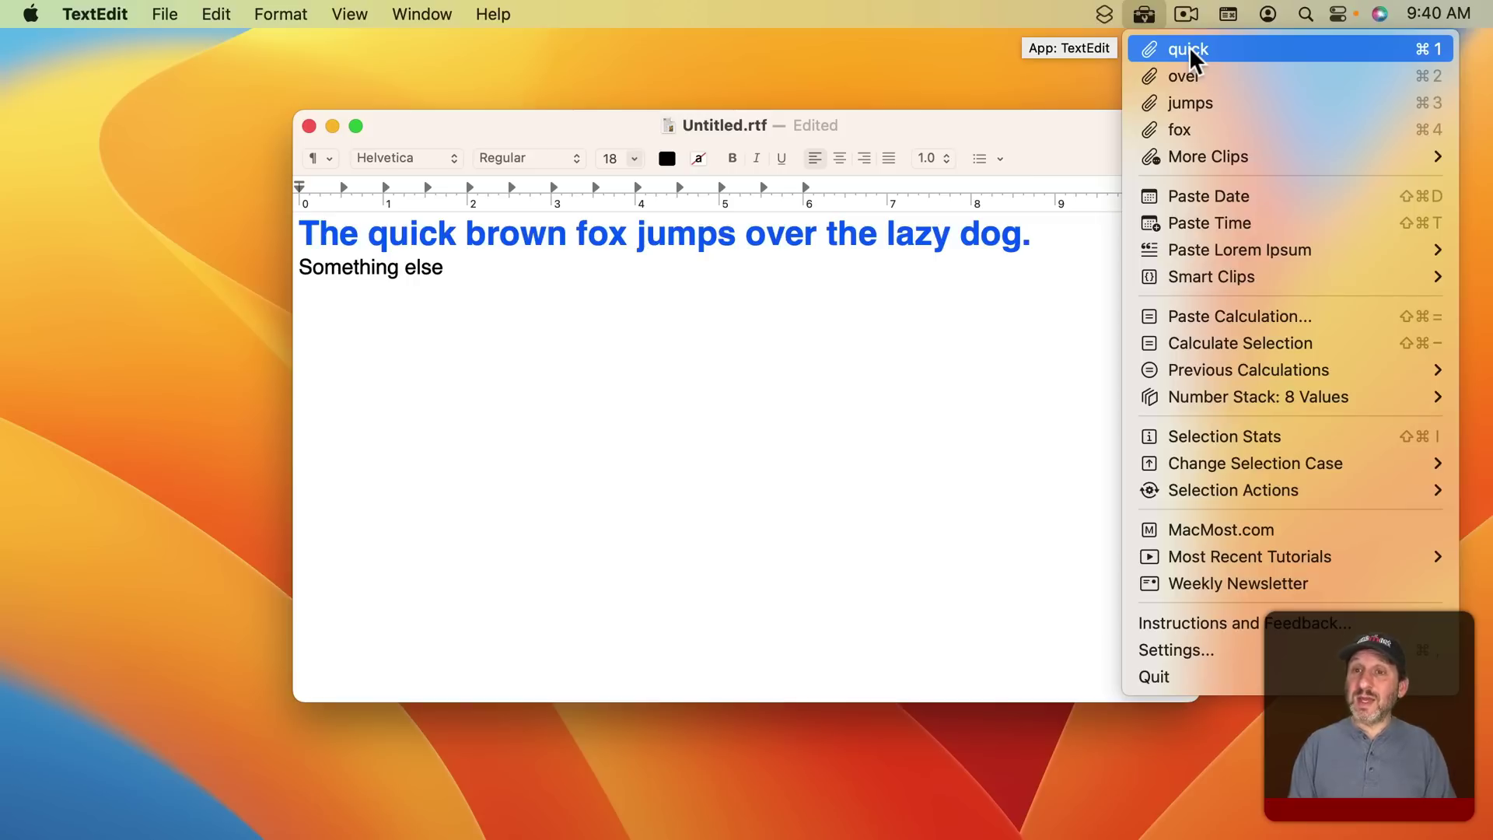
pyautogui.hotkey('ctrl', 'shift')
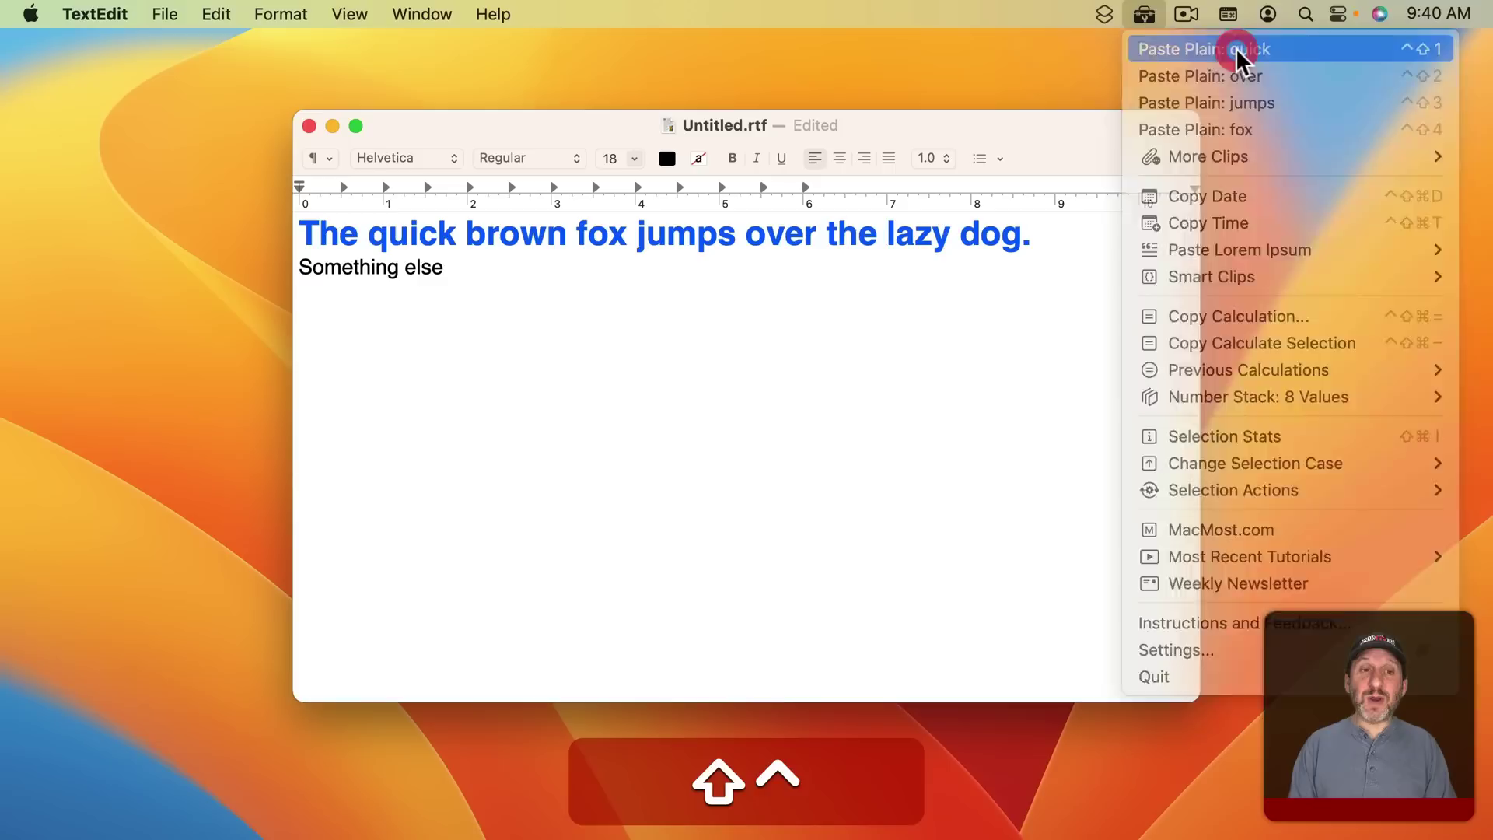
pyautogui.click(1235, 48)
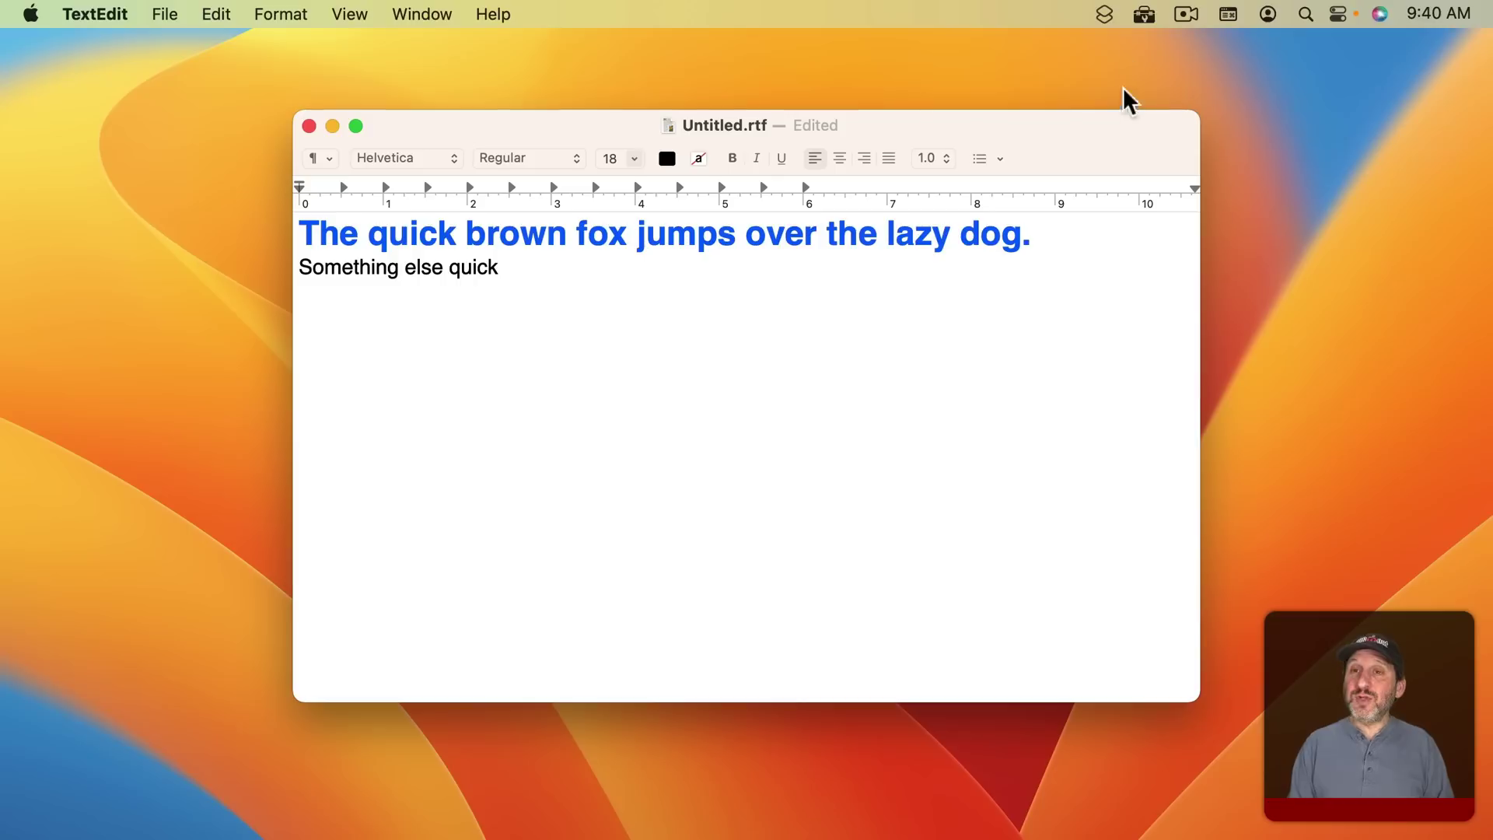
# - View the plain-text paste options for the clips in the ClipTools clip history
pyautogui.click(1143, 14)
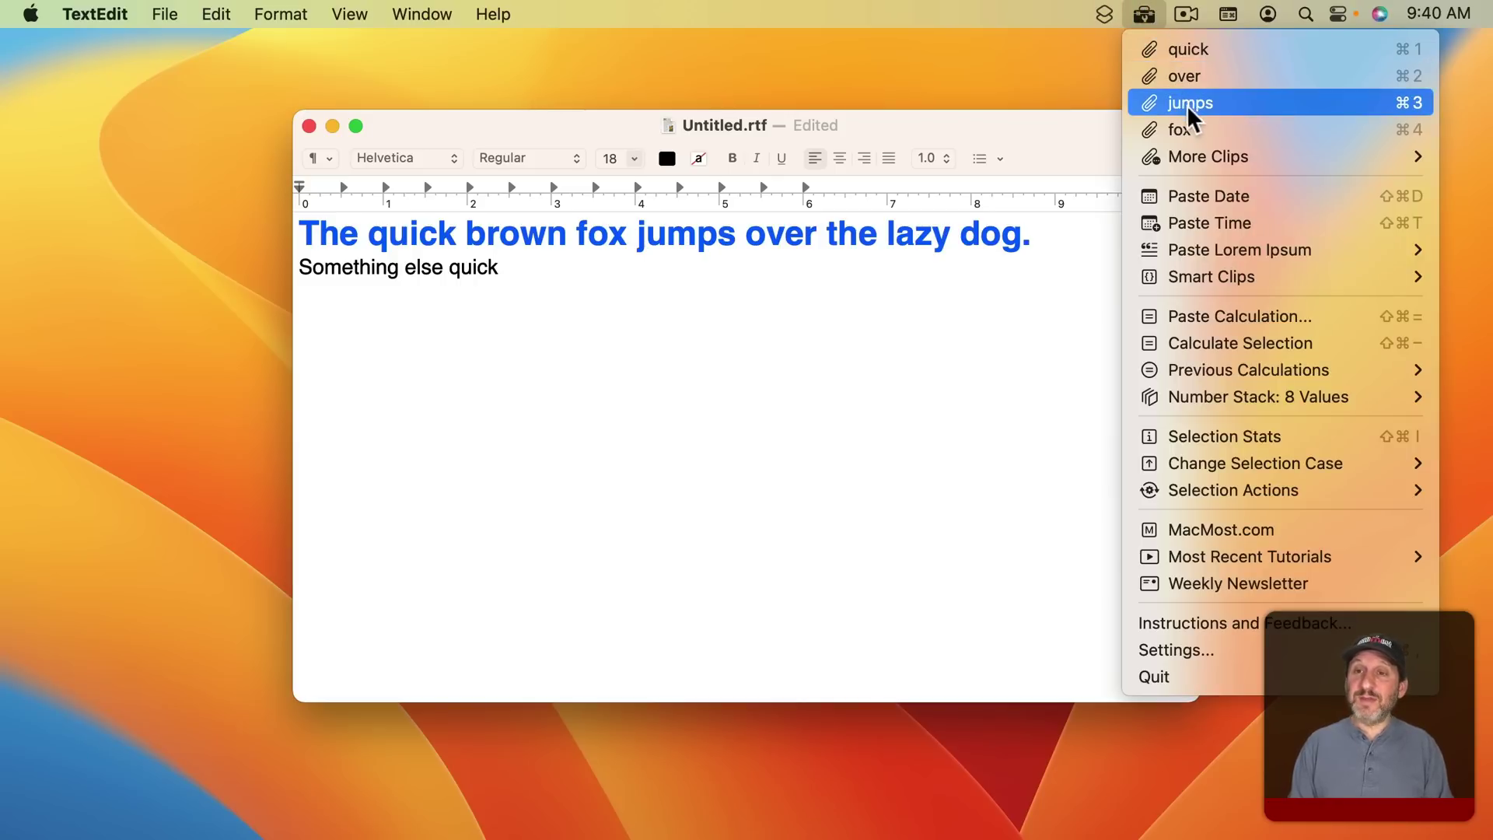
pyautogui.hotkey('ctrl', 'shift')
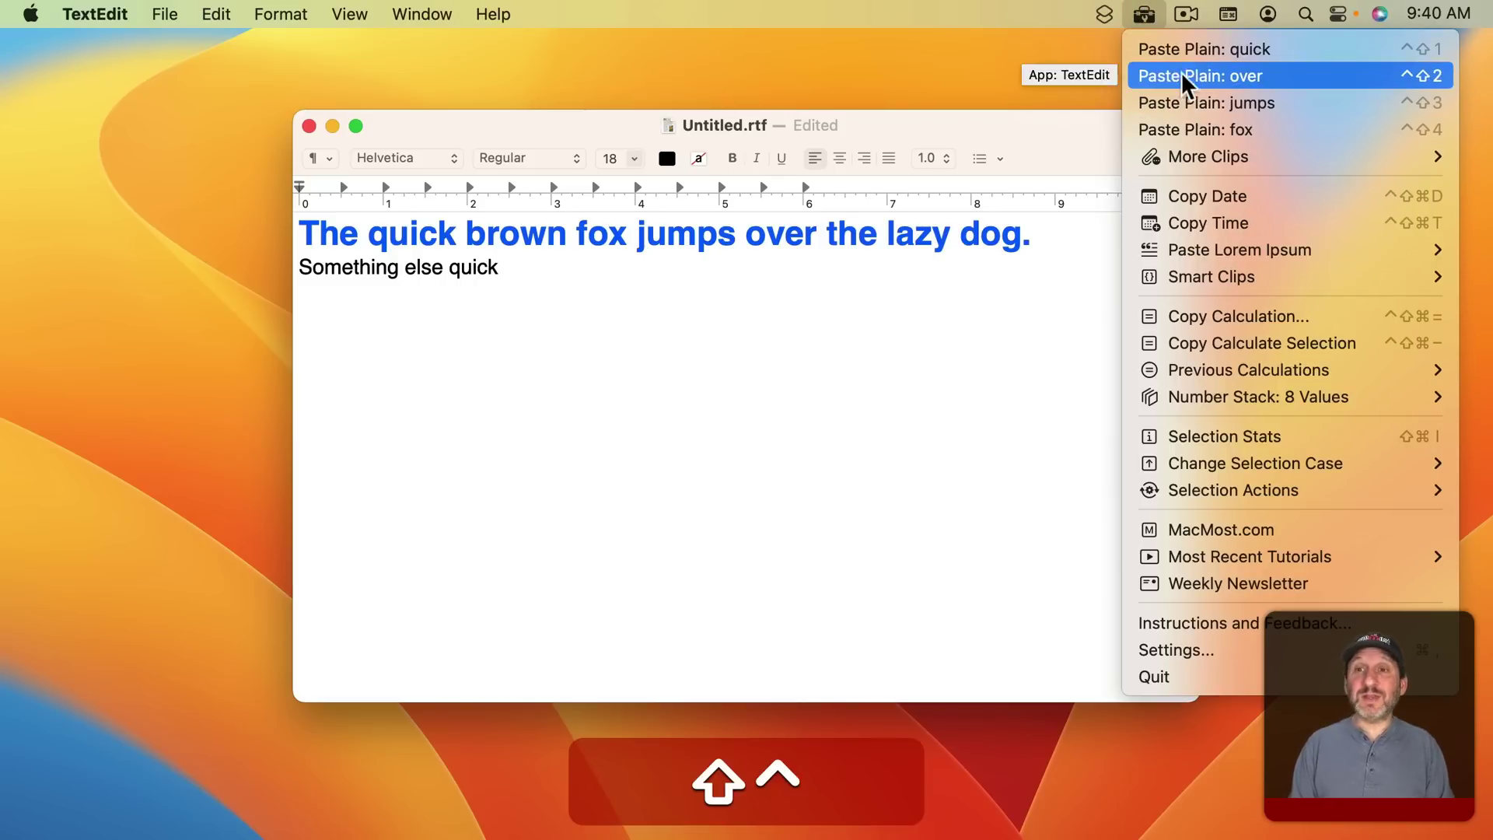
pyautogui.click(1143, 17)
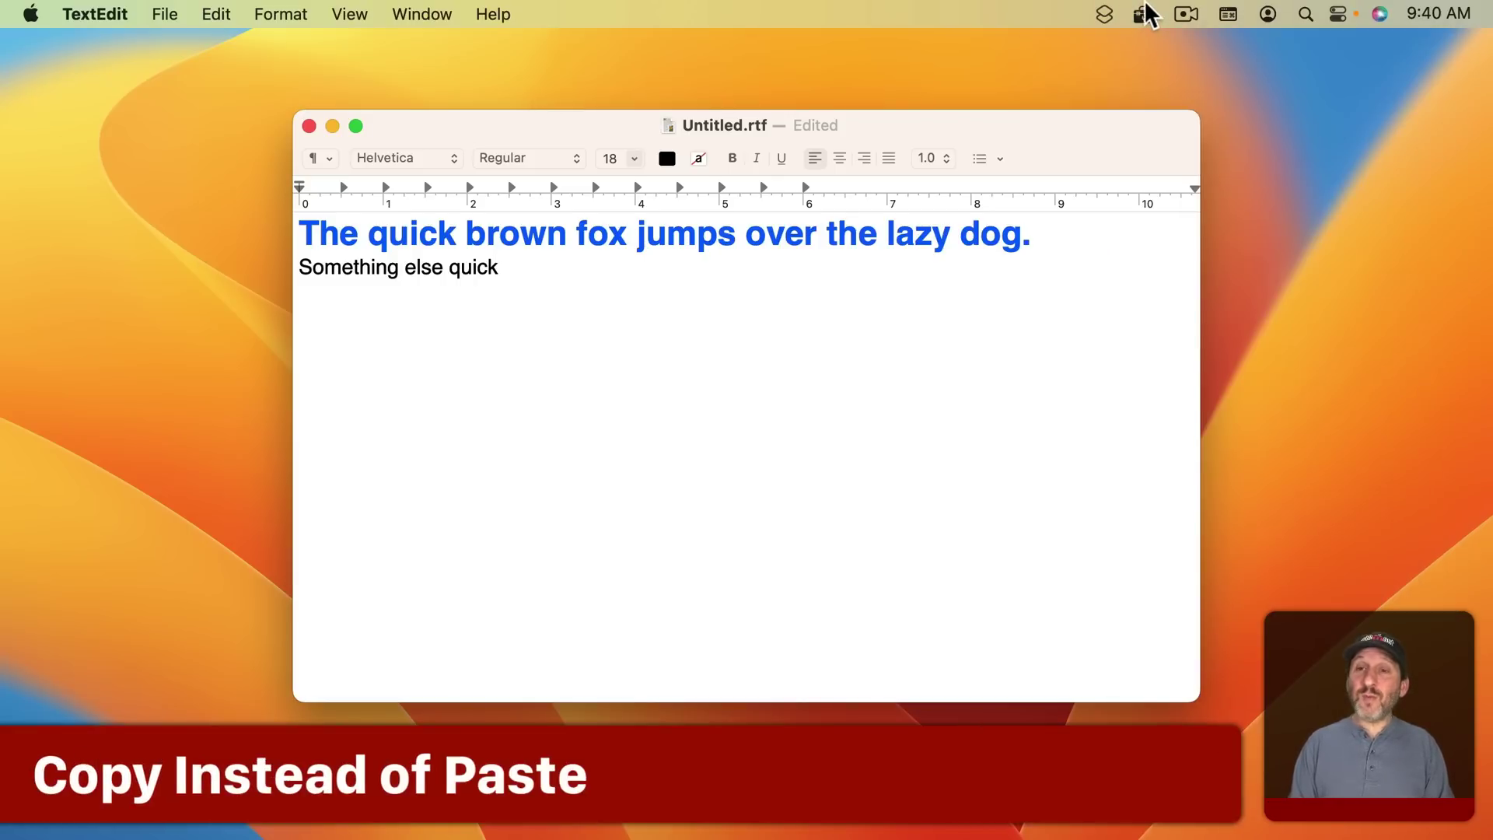
# - Copy the "jumps" clip from the clip history, try pasting it after "quick", and undo the paste
pyautogui.click(1143, 12)
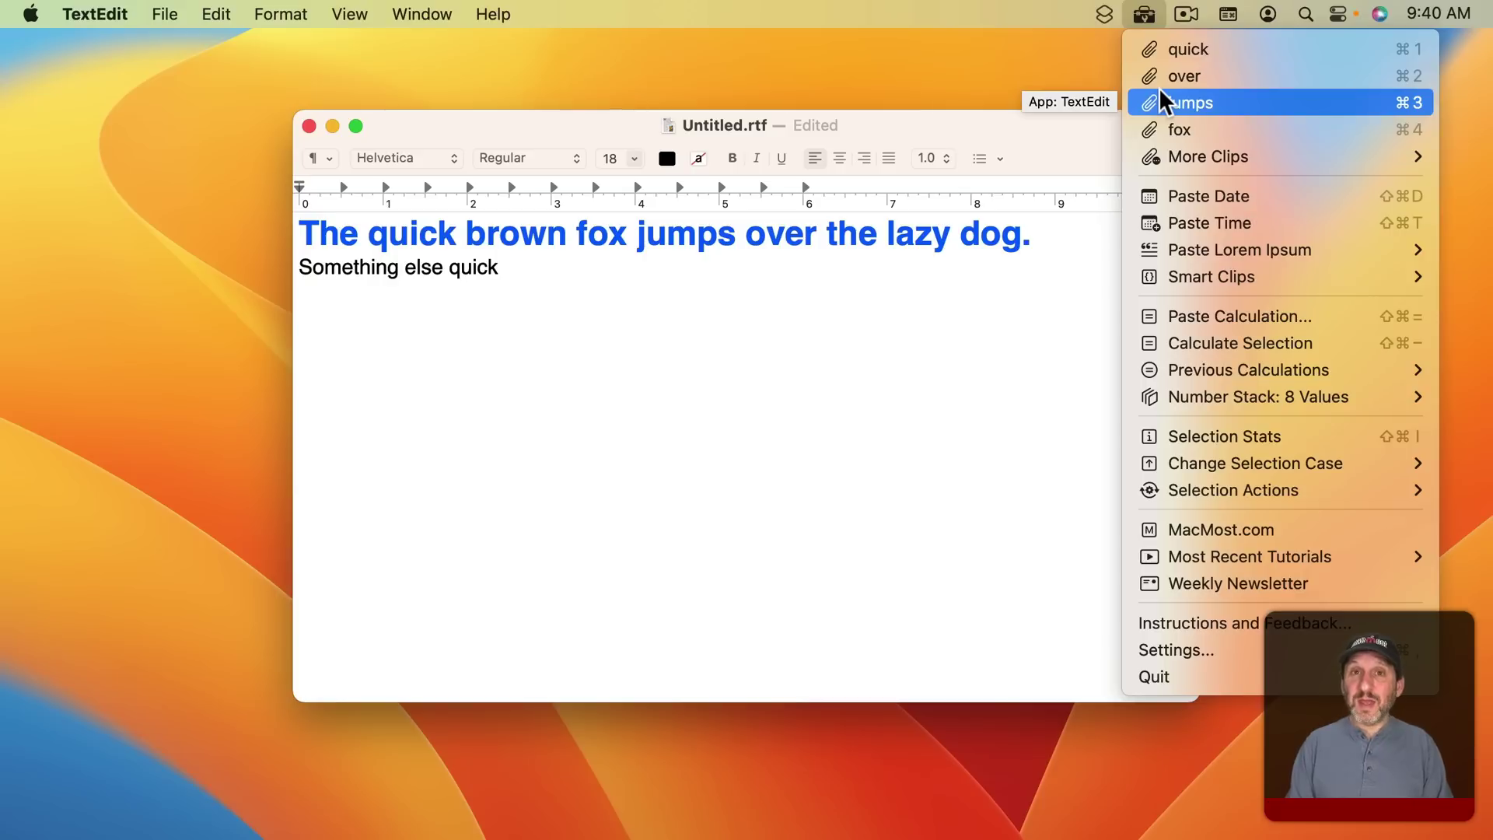
pyautogui.press('ctrl')
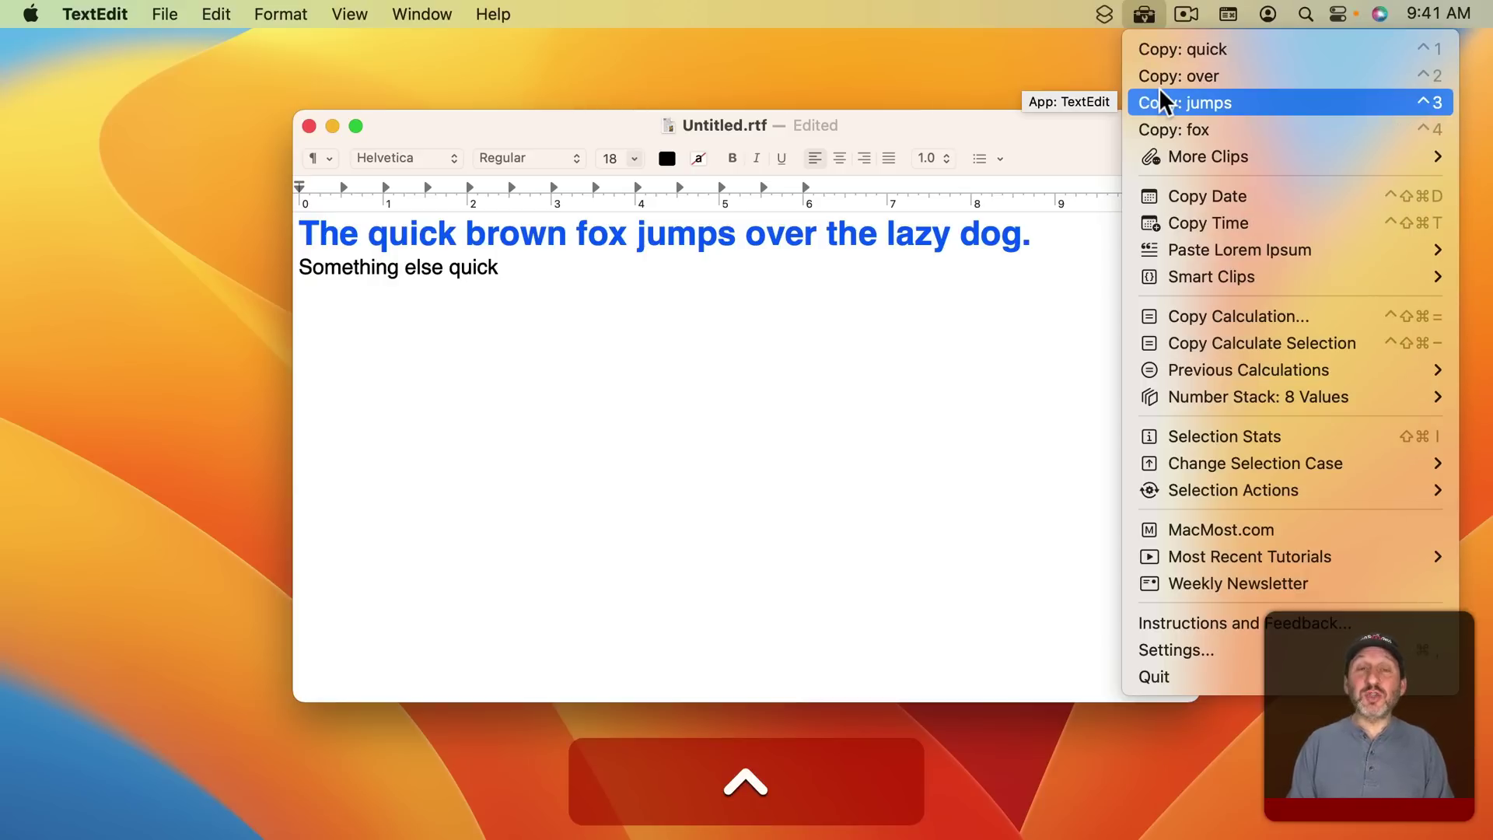
pyautogui.keyDown('ctrl'); pyautogui.click(1211, 103); pyautogui.keyUp('ctrl')
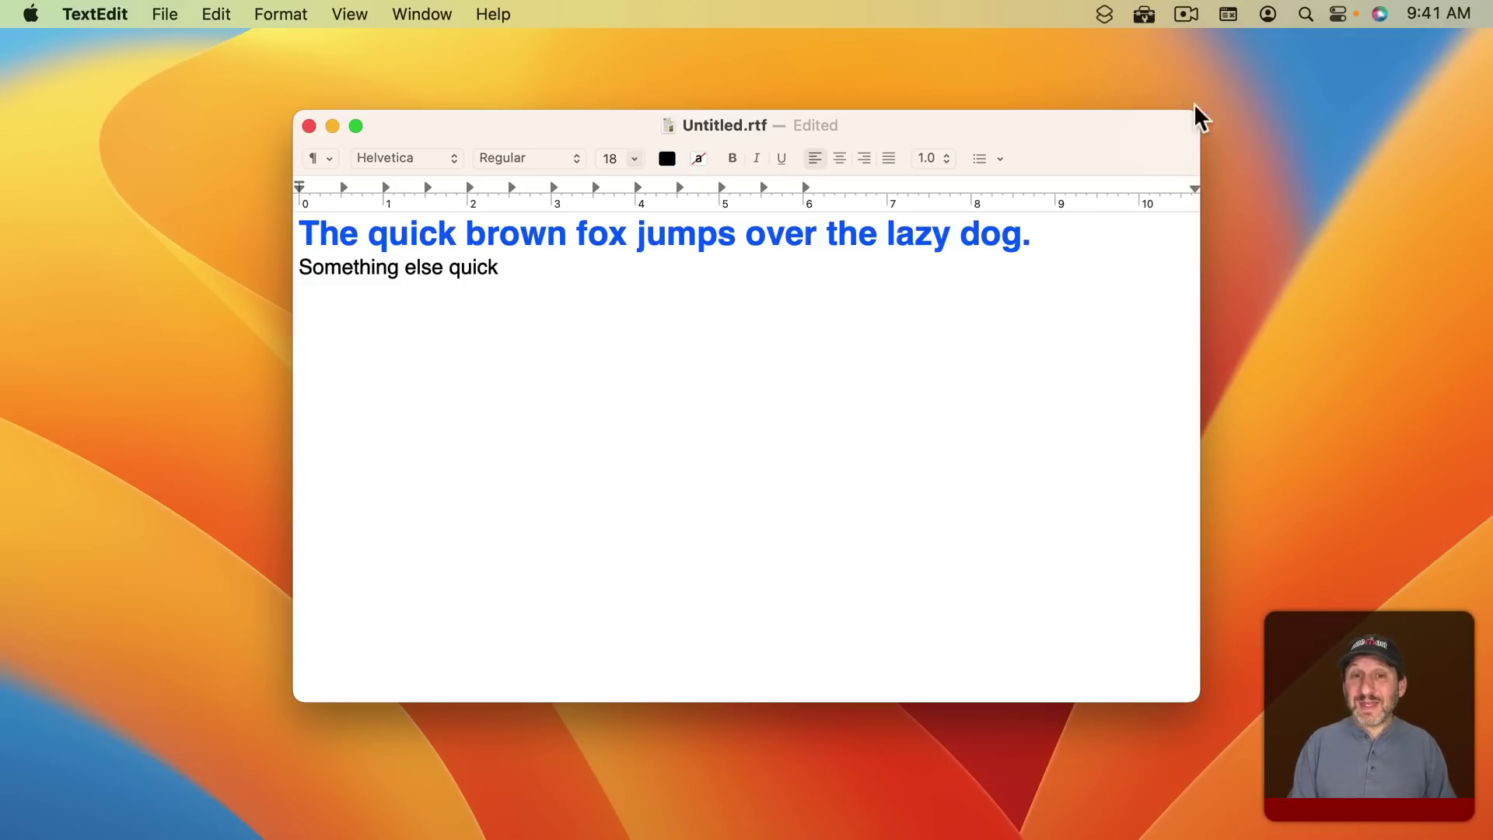
pyautogui.write('jumps')
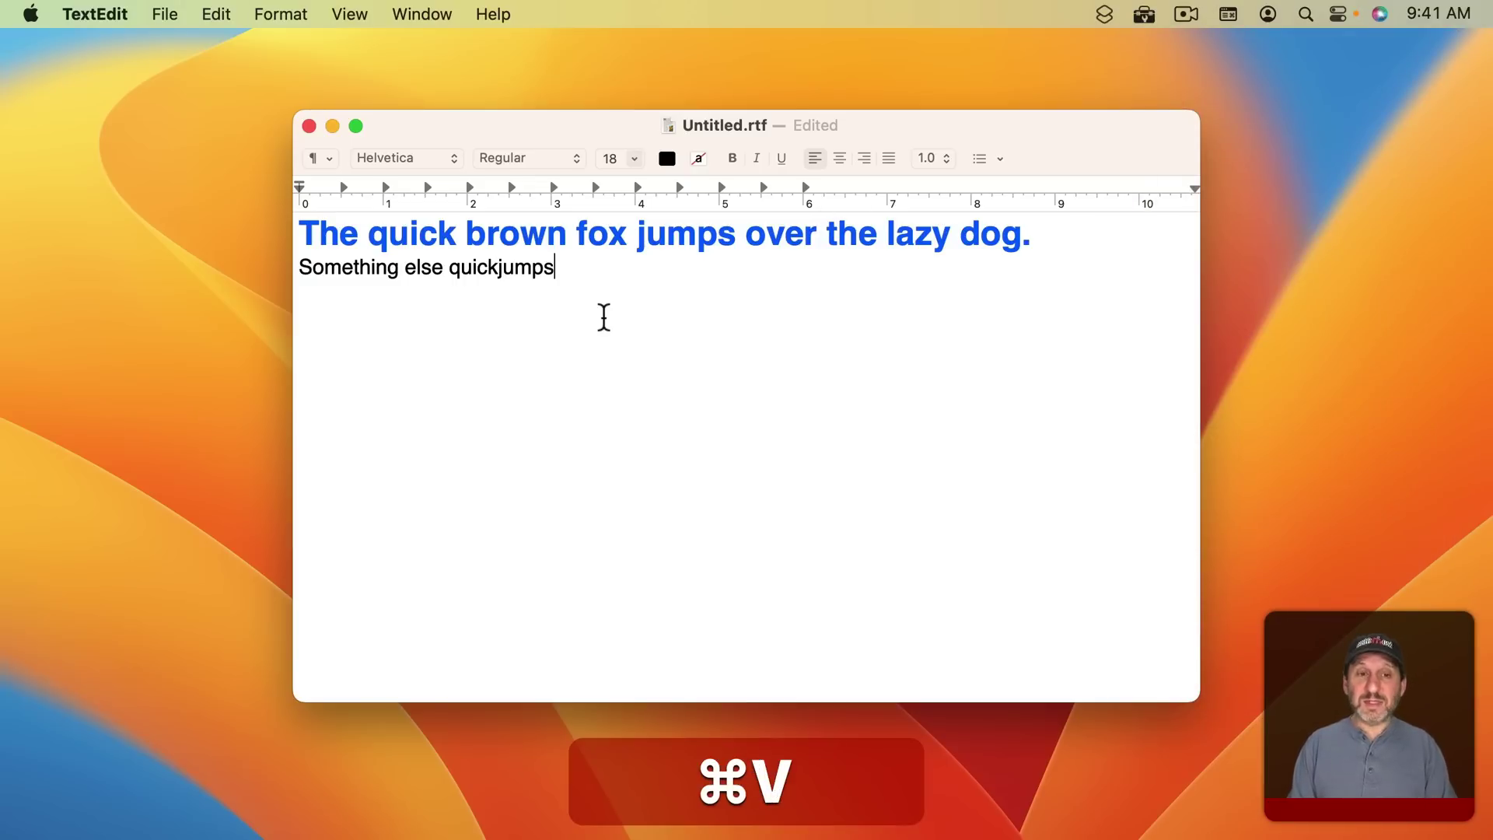
pyautogui.press('super+z')
# - Remove the "jumps" clip from the ClipTools clip history
pyautogui.click(1144, 14)
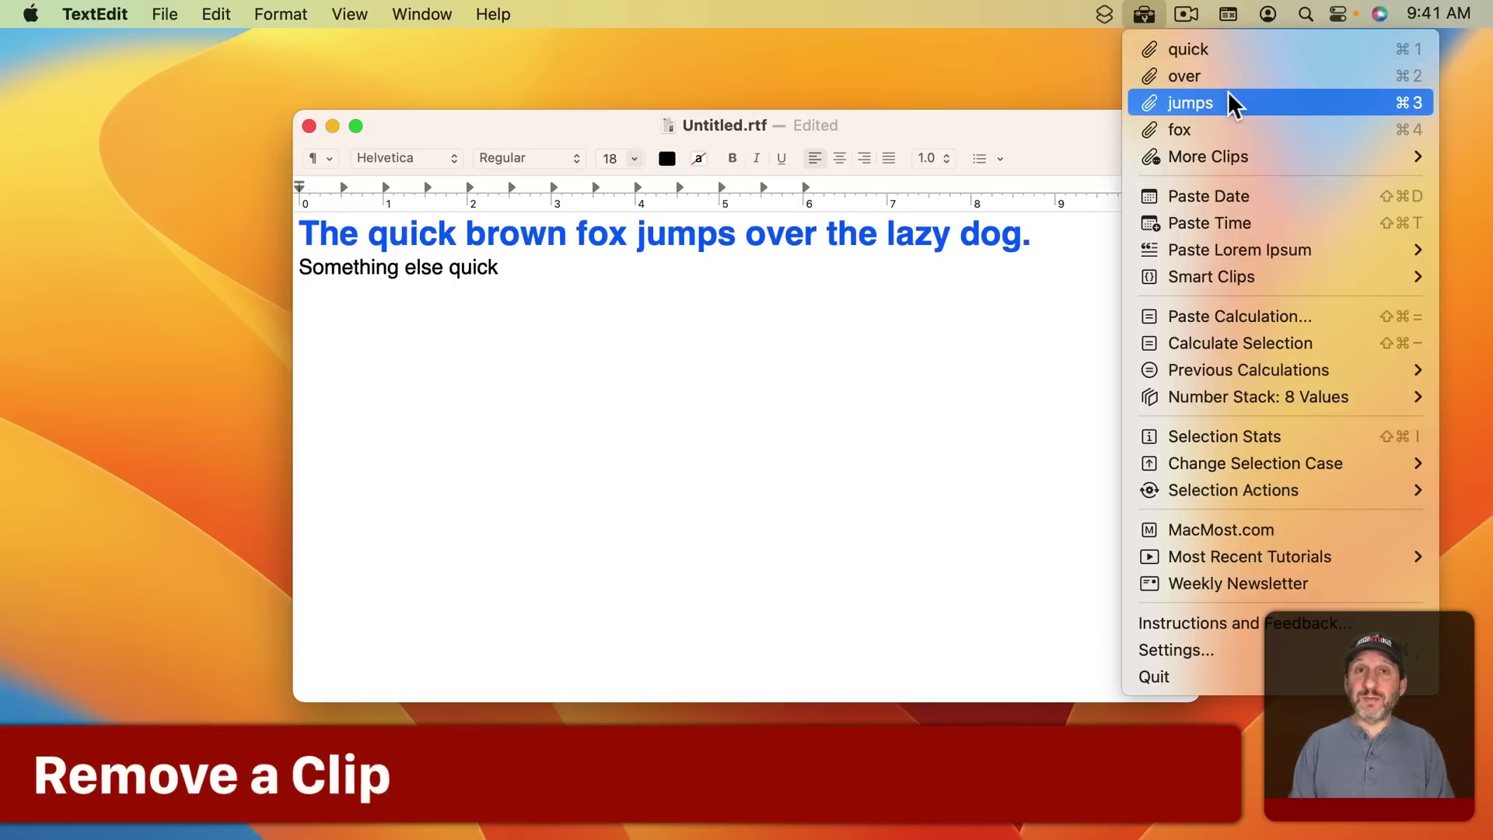
pyautogui.press('shift')
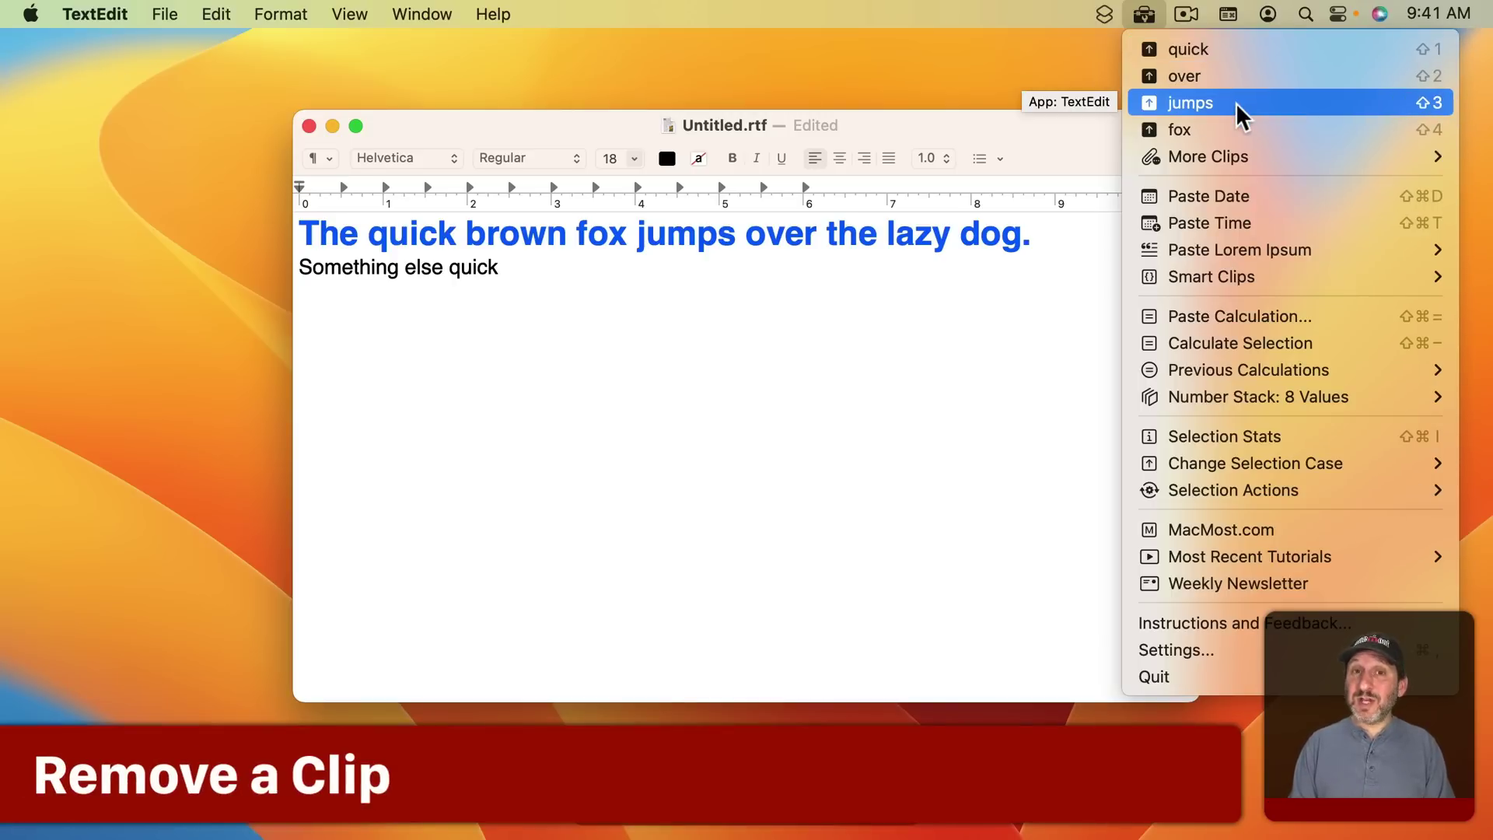
pyautogui.press('alt')
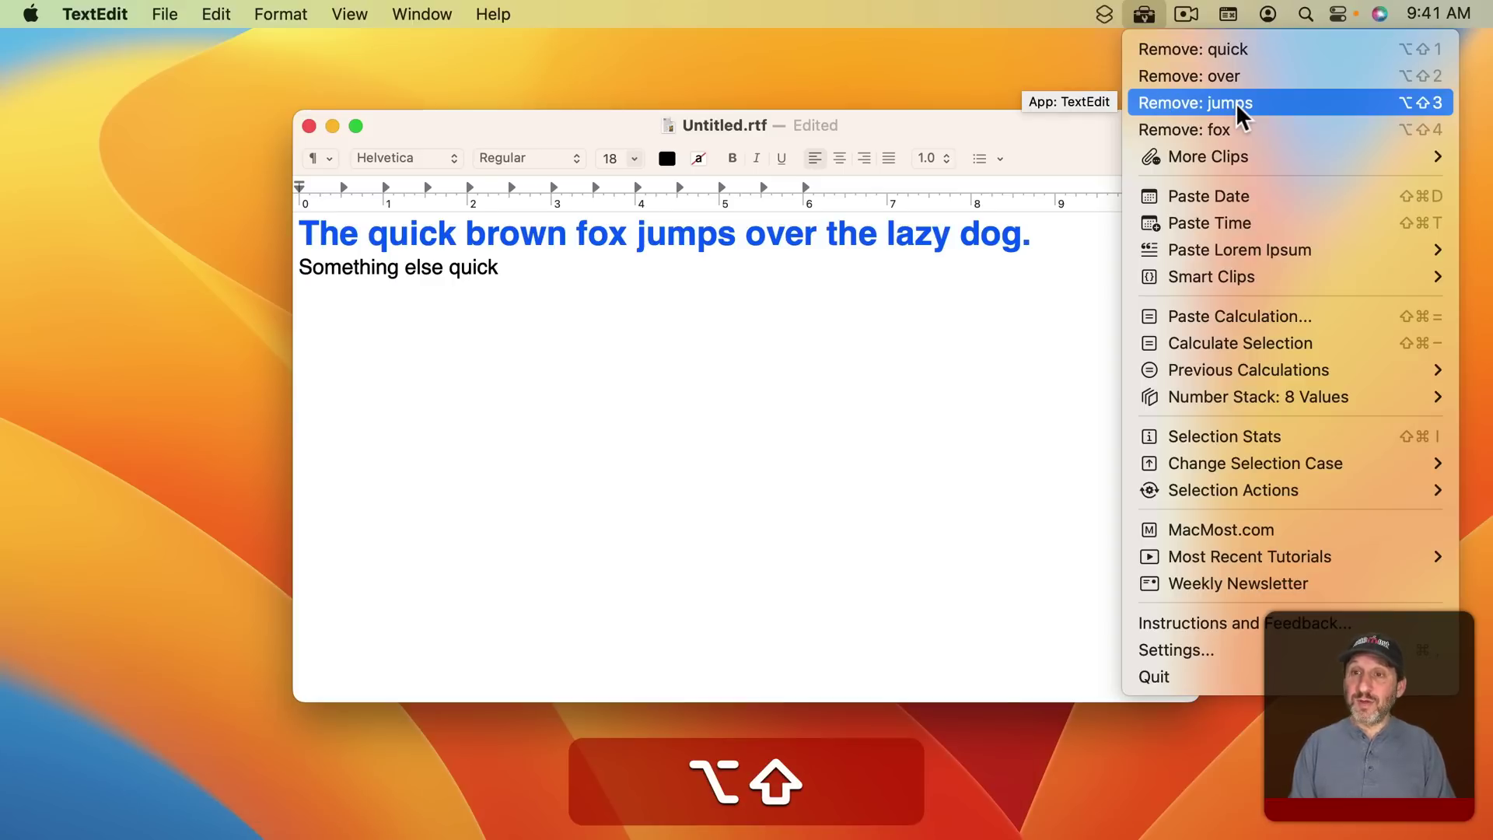
pyautogui.keyDown('alt'); pyautogui.keyDown('shift'); pyautogui.click(1235, 102); pyautogui.keyUp('shift'); pyautogui.keyUp('alt')
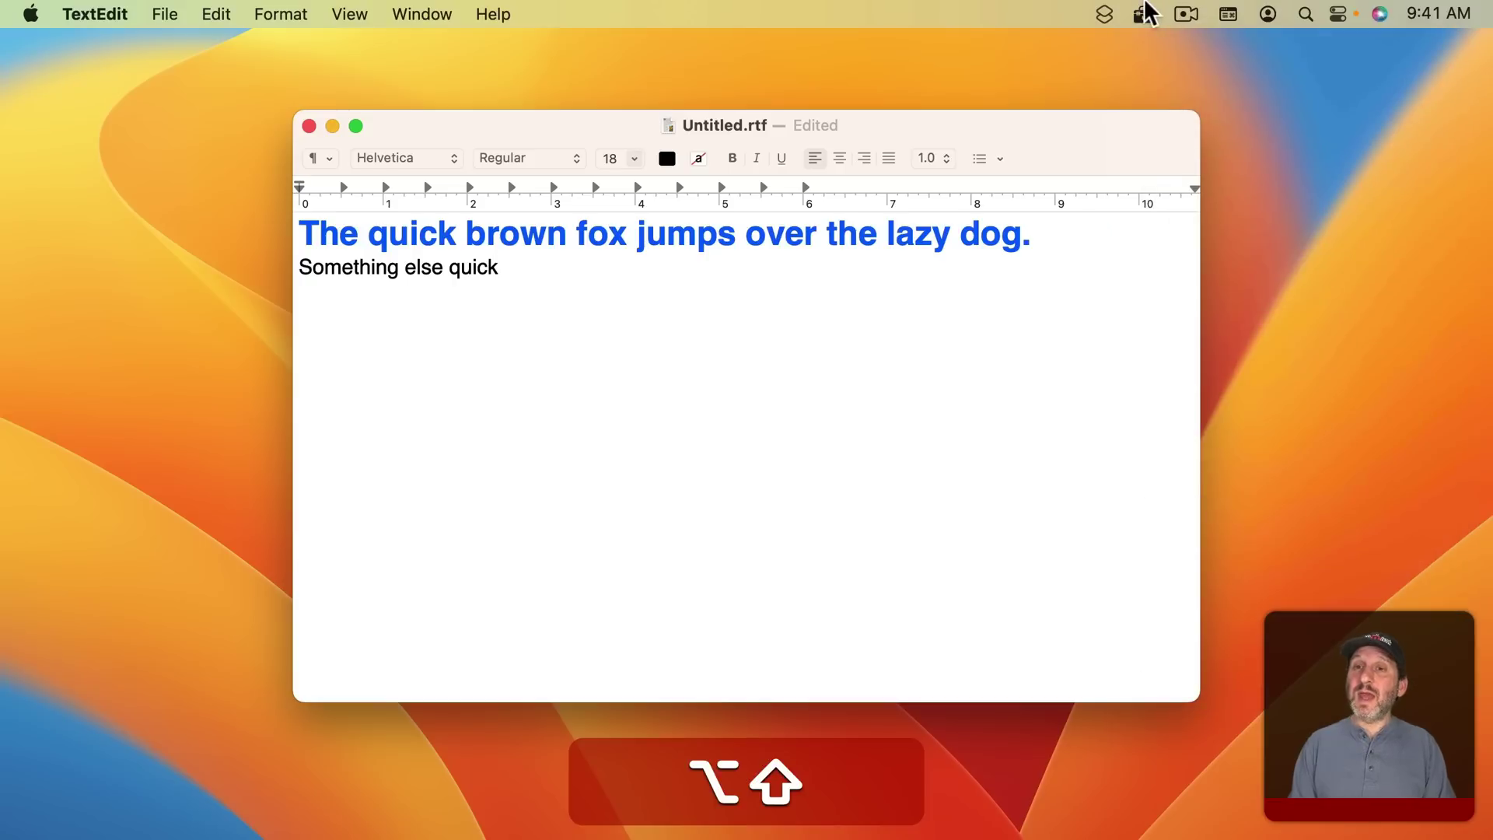
# - Paste the "fox" clip after "quick" while removing it from the clip history, and check the updated clip list
pyautogui.click(1144, 14)
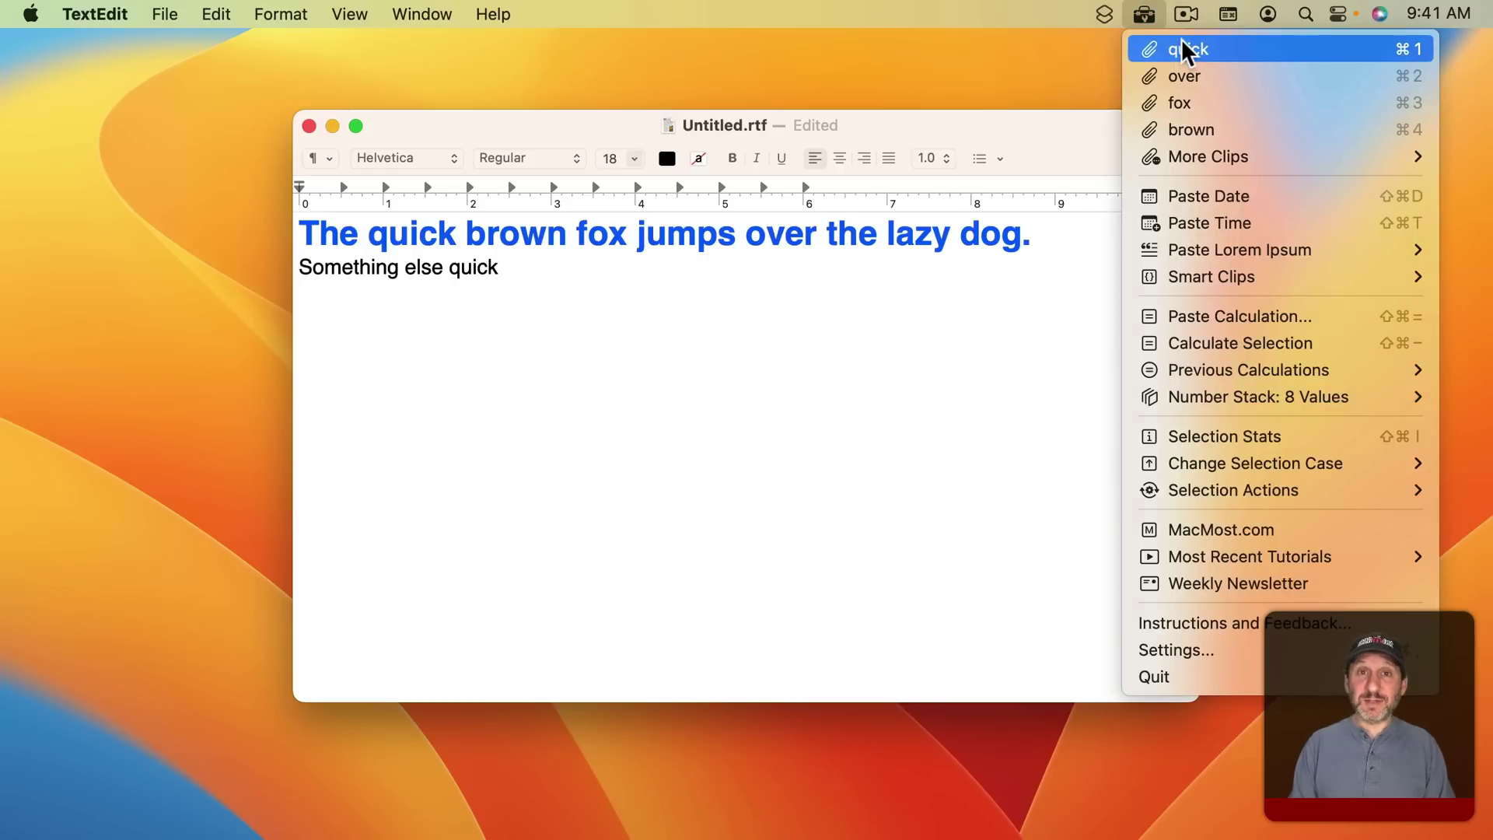
pyautogui.press('ctrl')
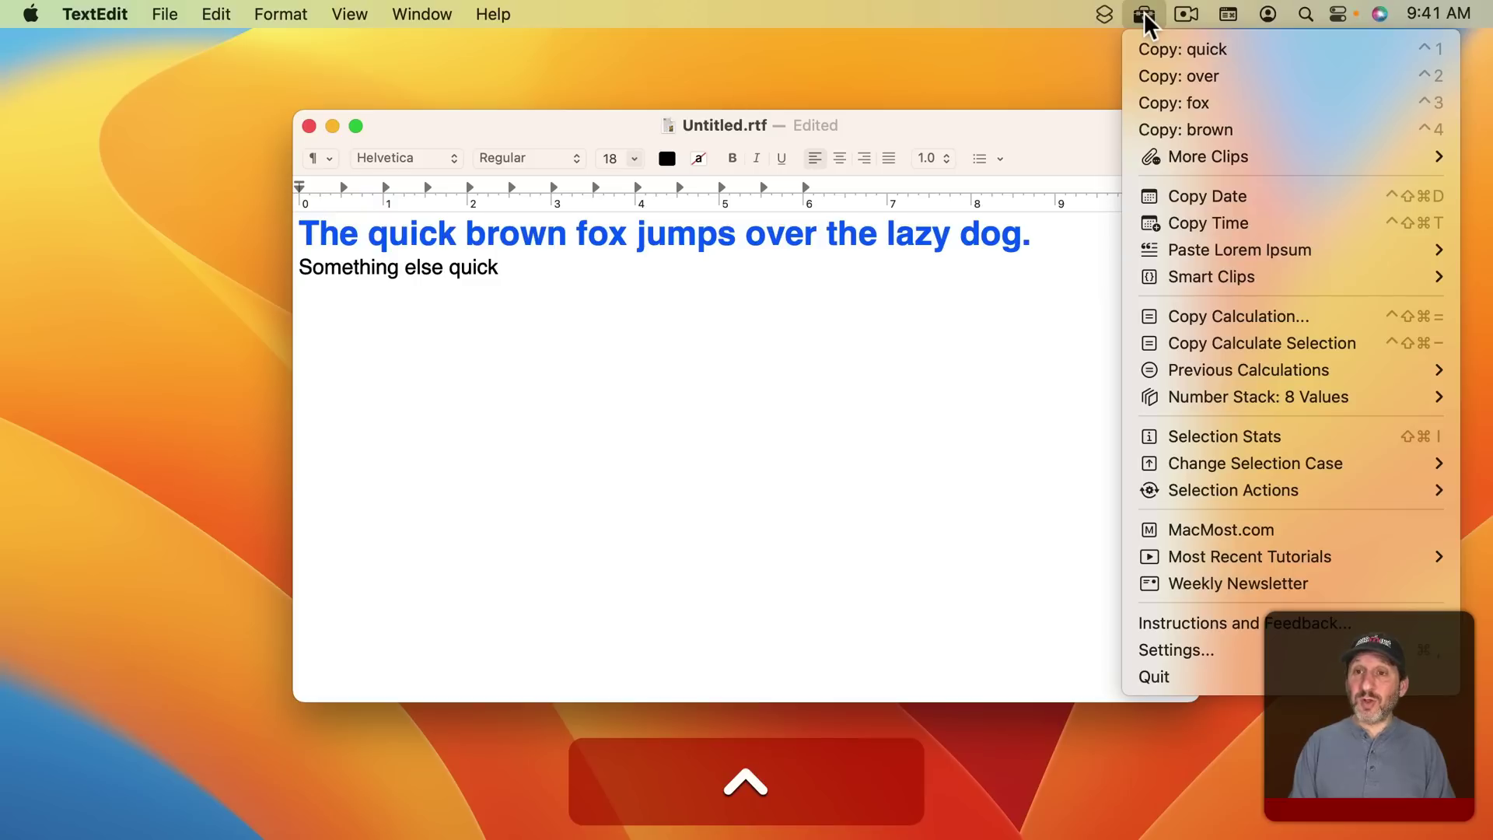
pyautogui.press('alt')
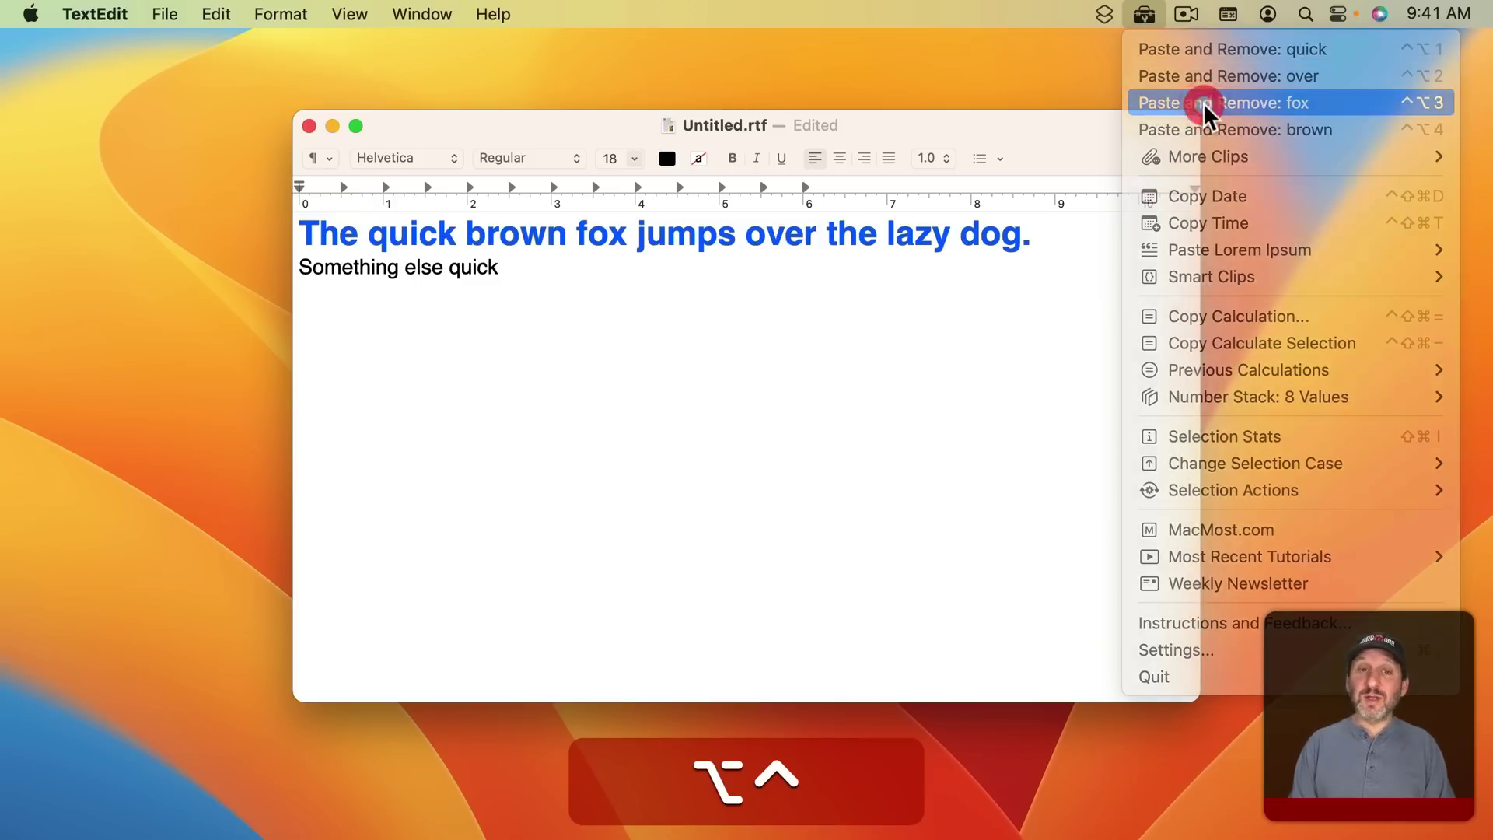
pyautogui.keyDown('ctrl'); pyautogui.keyDown('alt'); pyautogui.click(1206, 109); pyautogui.keyUp('alt'); pyautogui.keyUp('ctrl')
pyautogui.click(1145, 16)
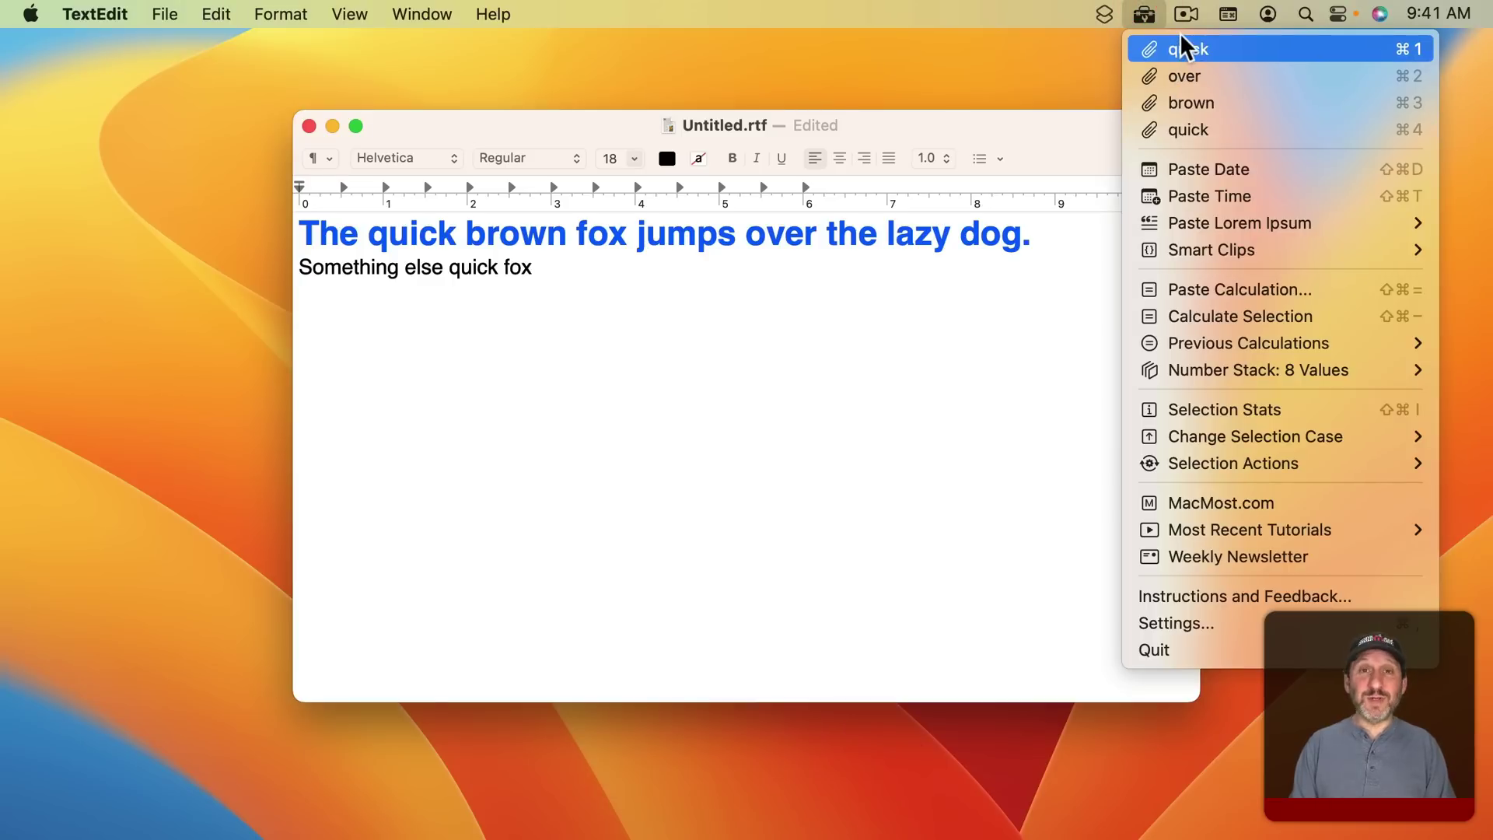
pyautogui.click(636, 393)
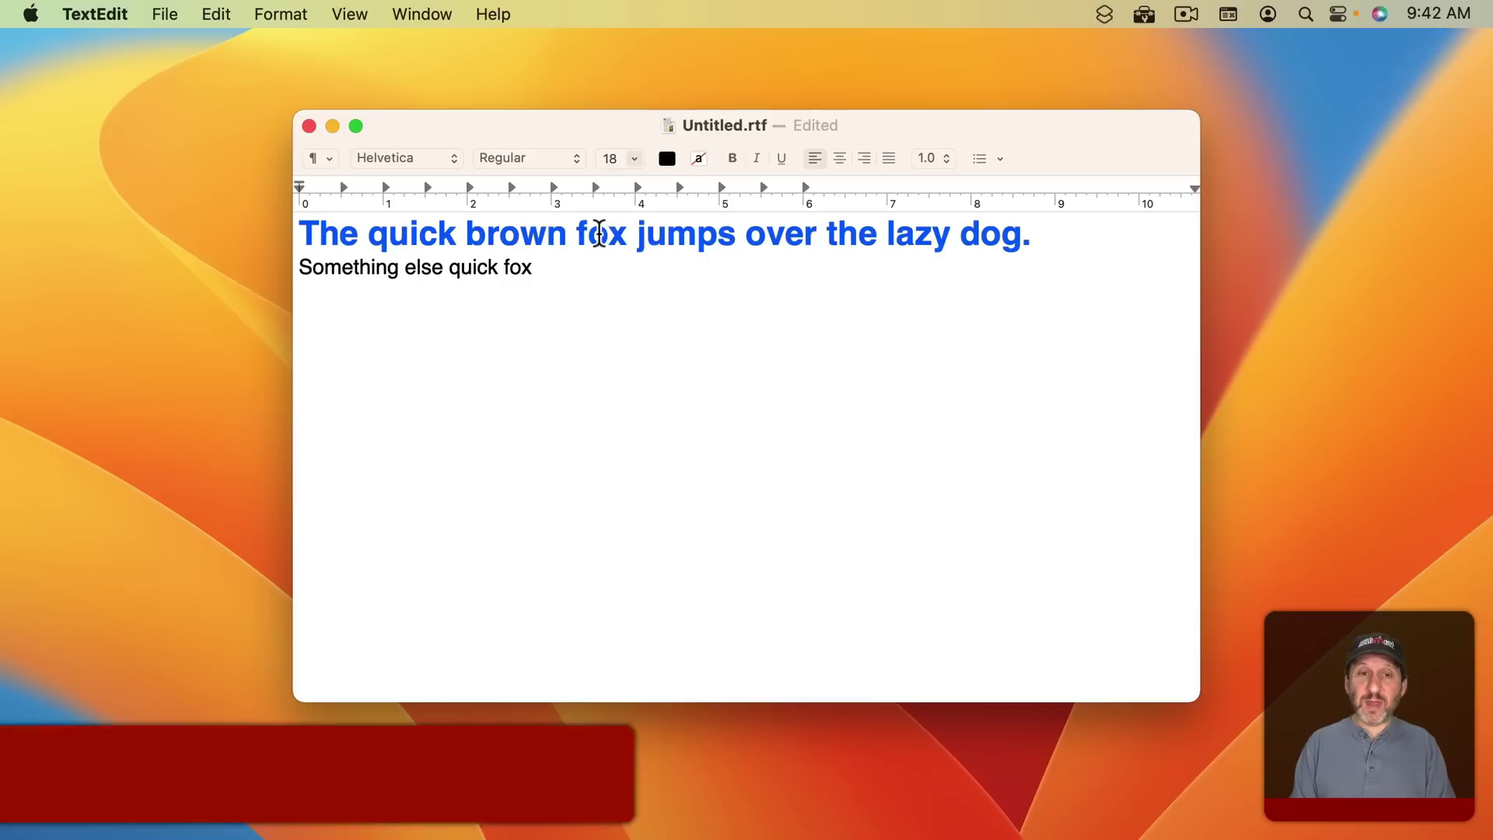
# - Copy the words "fox", "brown" and "quick" from the blue sentence one after another as separate clips
pyautogui.doubleClick(598, 233)
pyautogui.press('super+c')
pyautogui.doubleClick(523, 235)
pyautogui.press('super+c')
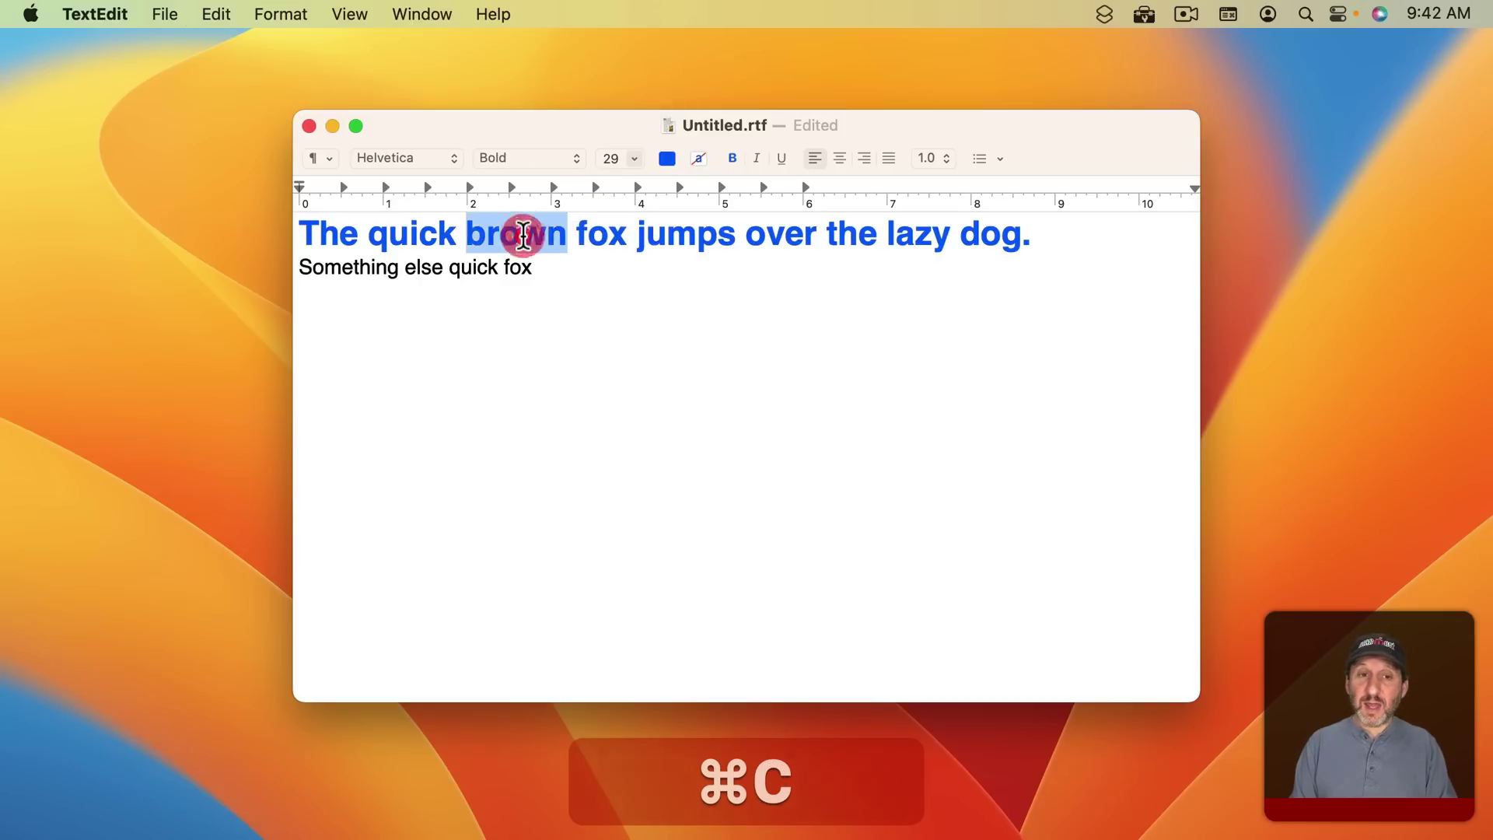
pyautogui.press('super+c')
pyautogui.doubleClick(435, 234)
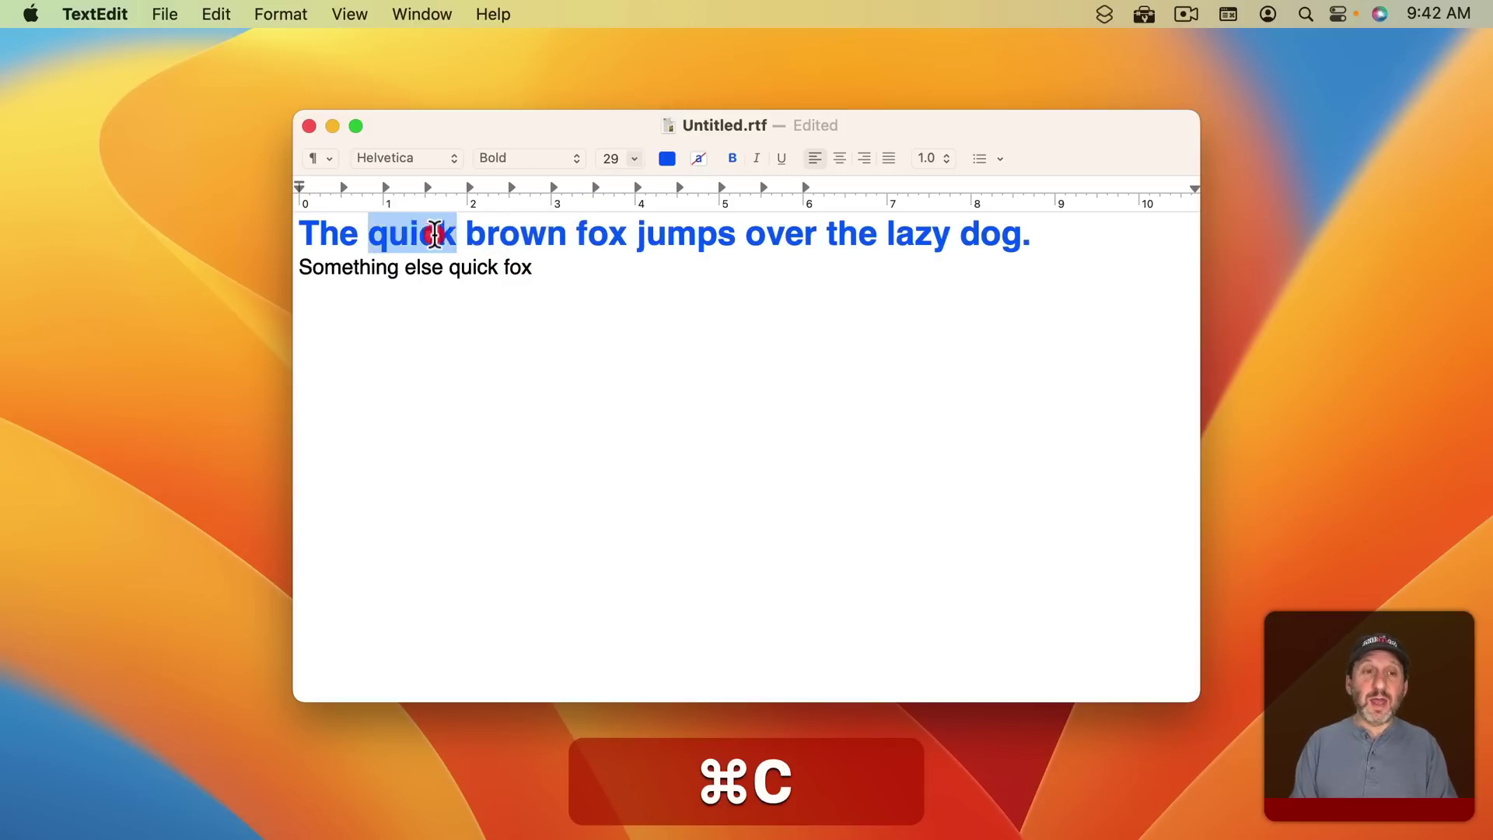
pyautogui.press('super+c')
# - Group-paste the three newest clips, from "fox" up to "quick", on the empty line below "Something else quick fox"
pyautogui.click(438, 310)
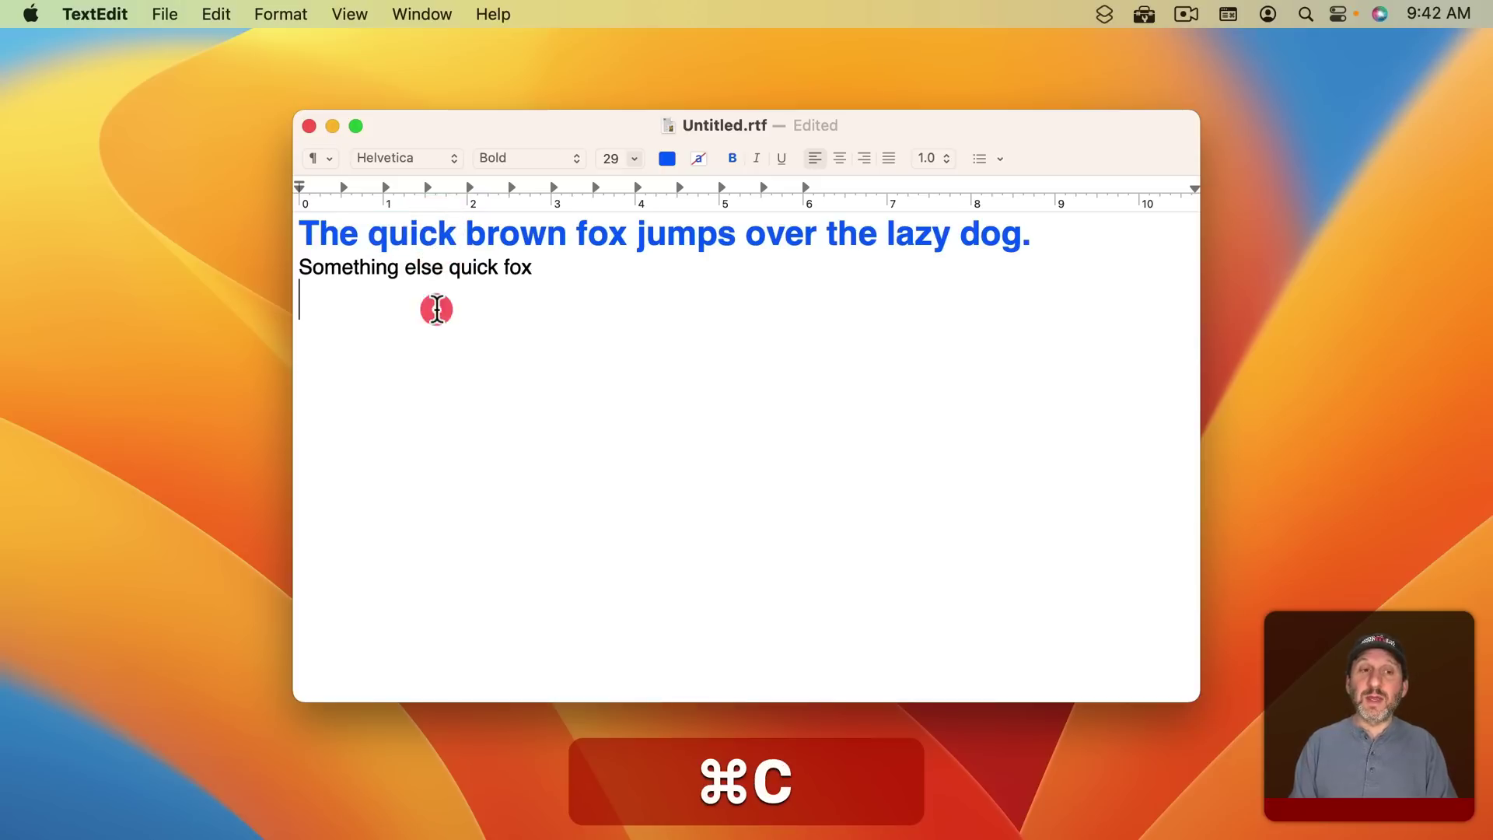
pyautogui.click(1145, 14)
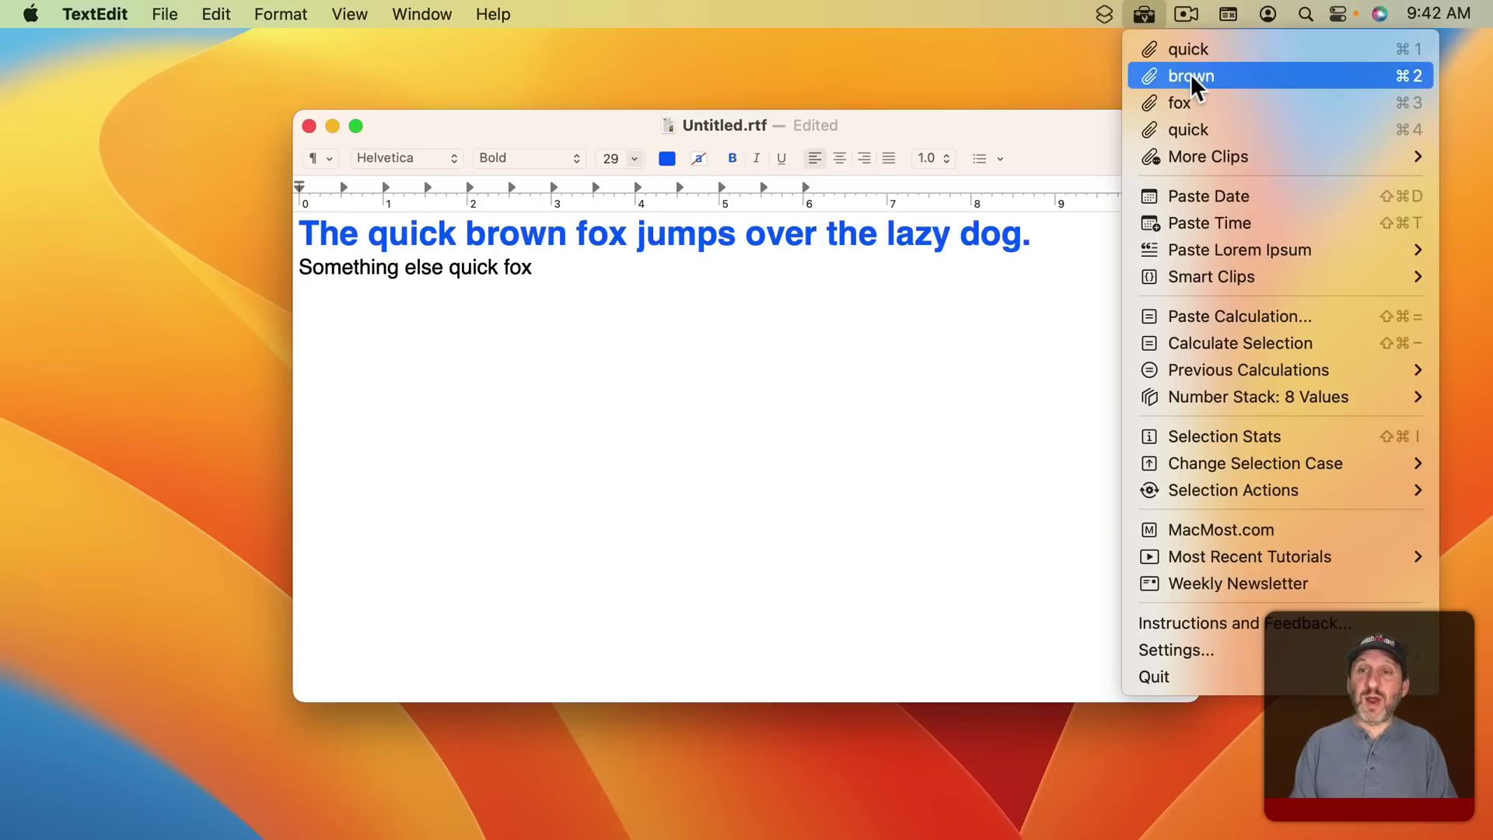
pyautogui.press('shift')
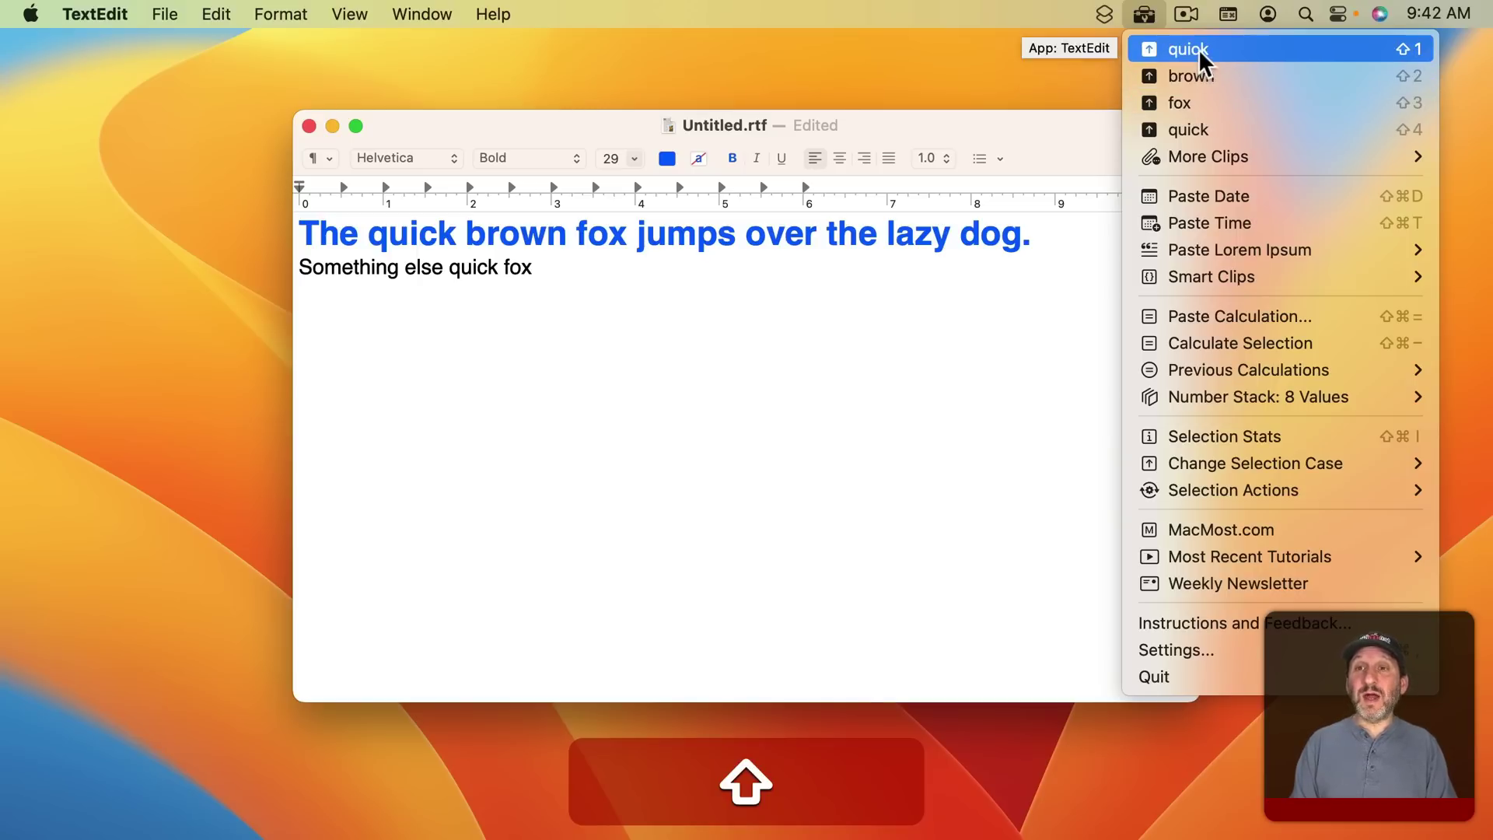
pyautogui.keyDown('shift'); pyautogui.click(1210, 103); pyautogui.keyUp('shift')
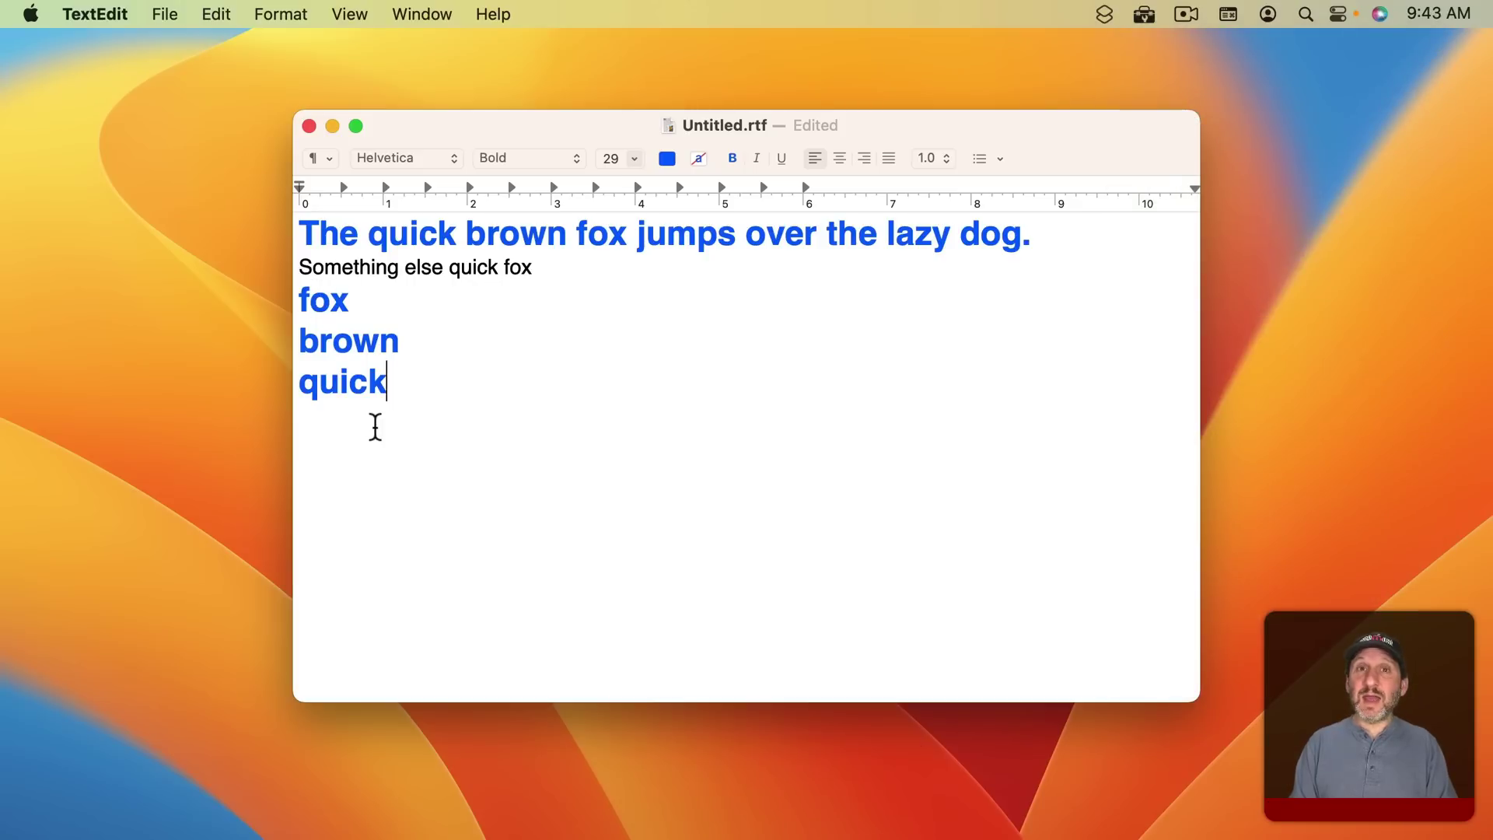
# - Set the Group Paste Separator in the ClipTools settings to a comma
pyautogui.click(1144, 14)
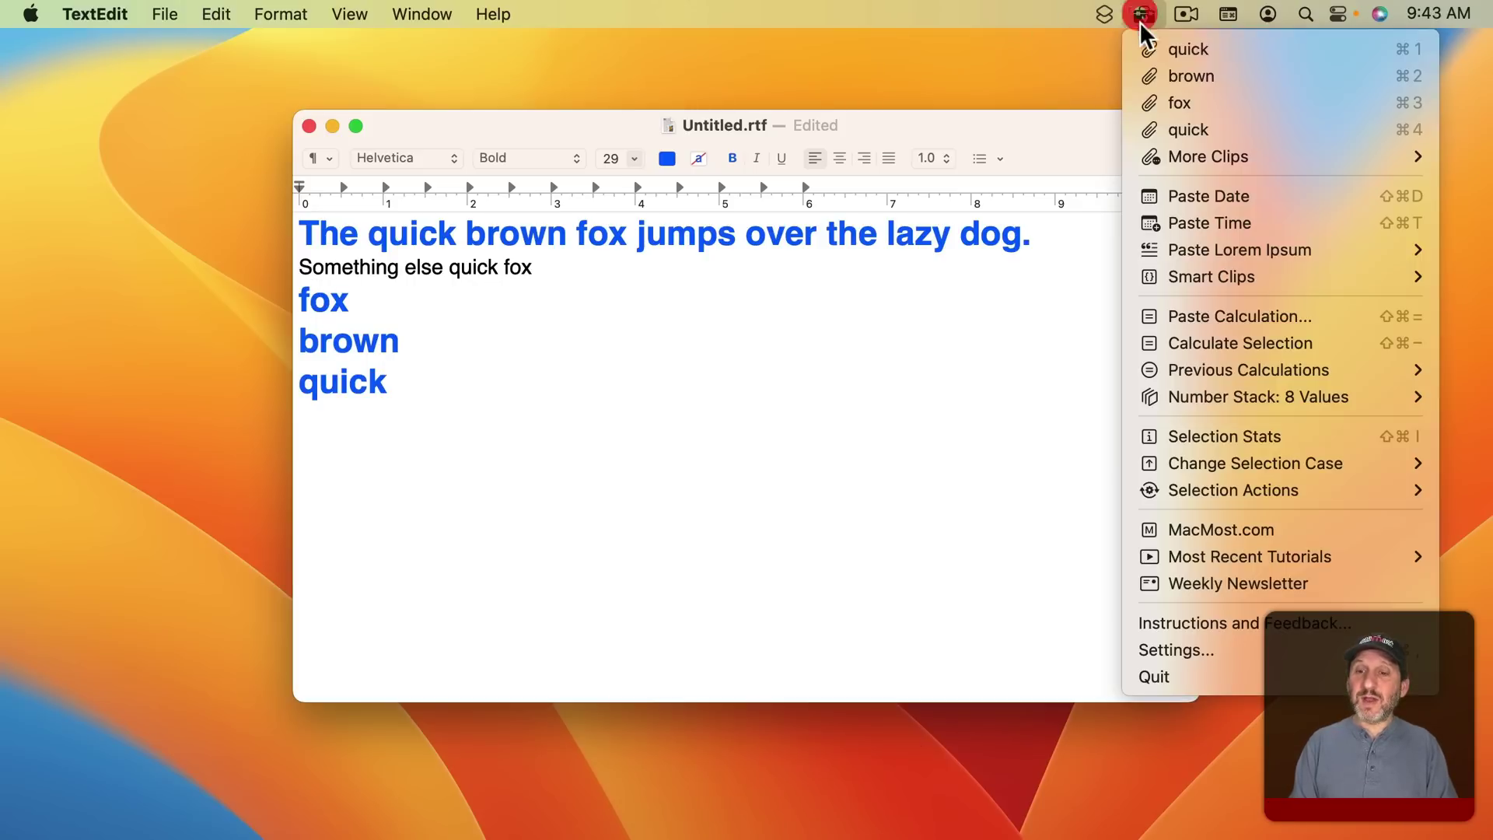
pyautogui.click(1190, 649)
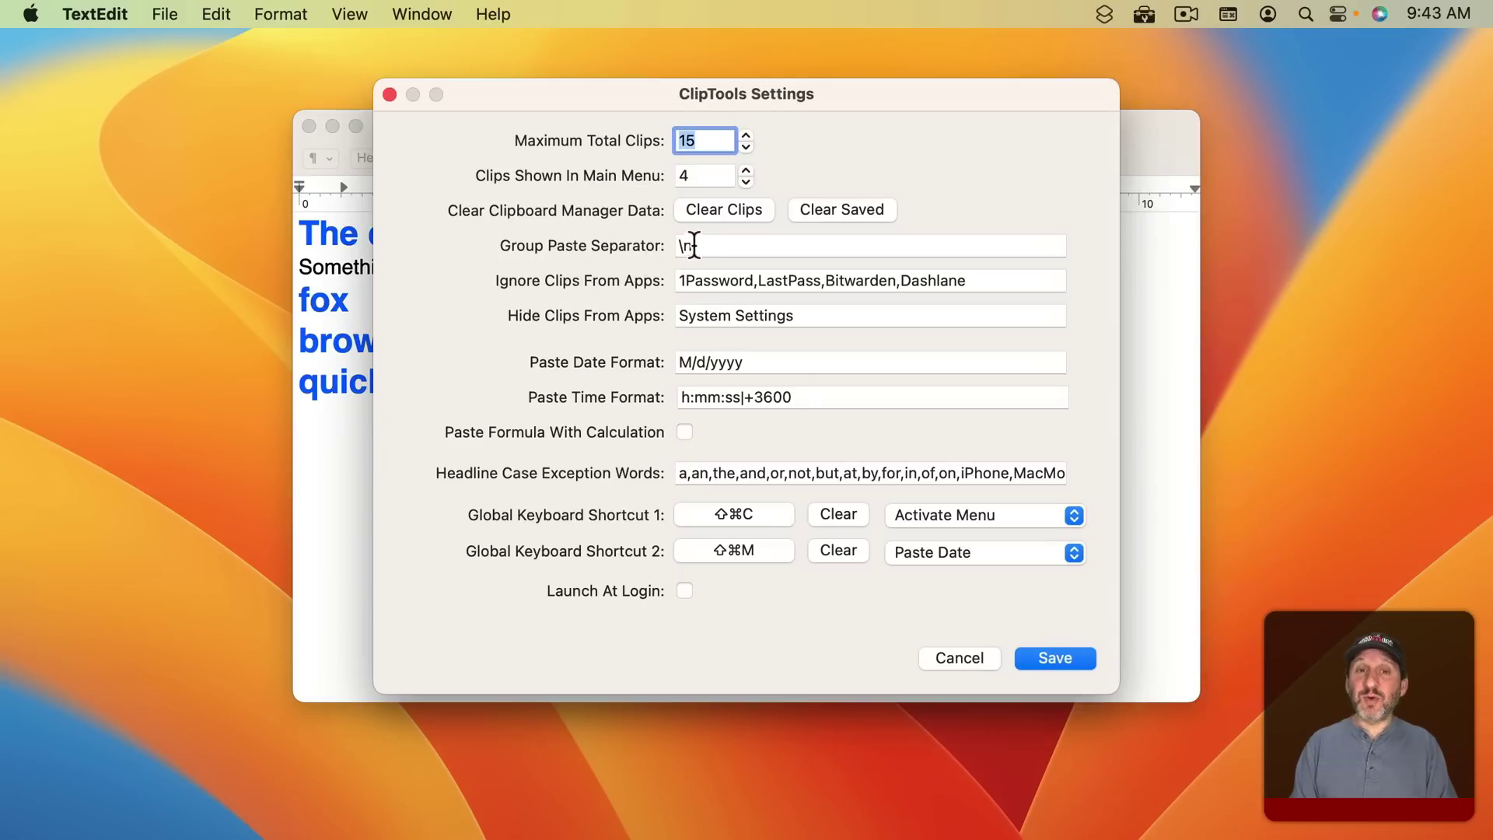
pyautogui.click(649, 244)
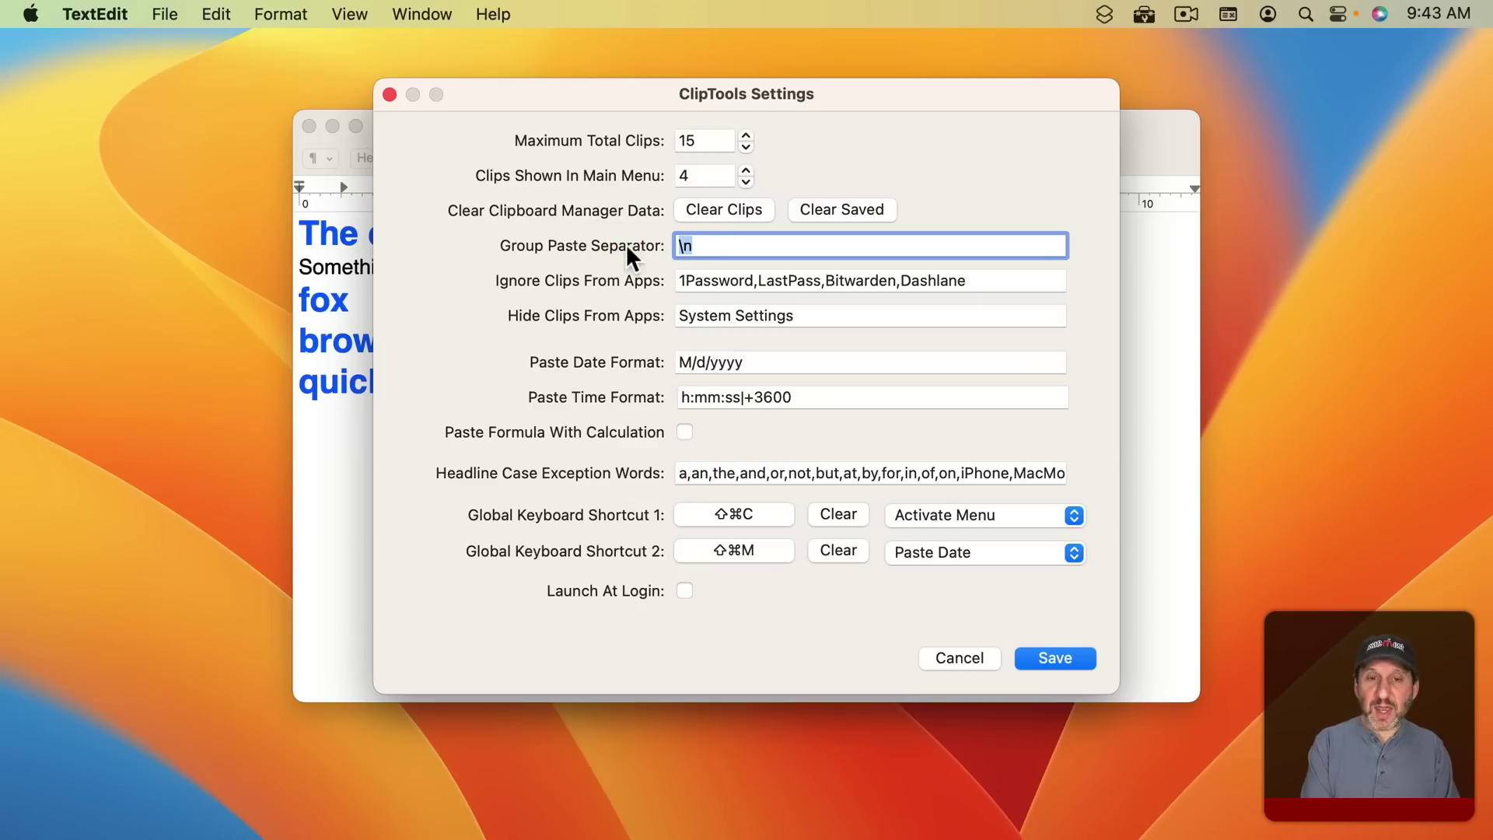
pyautogui.write(',')
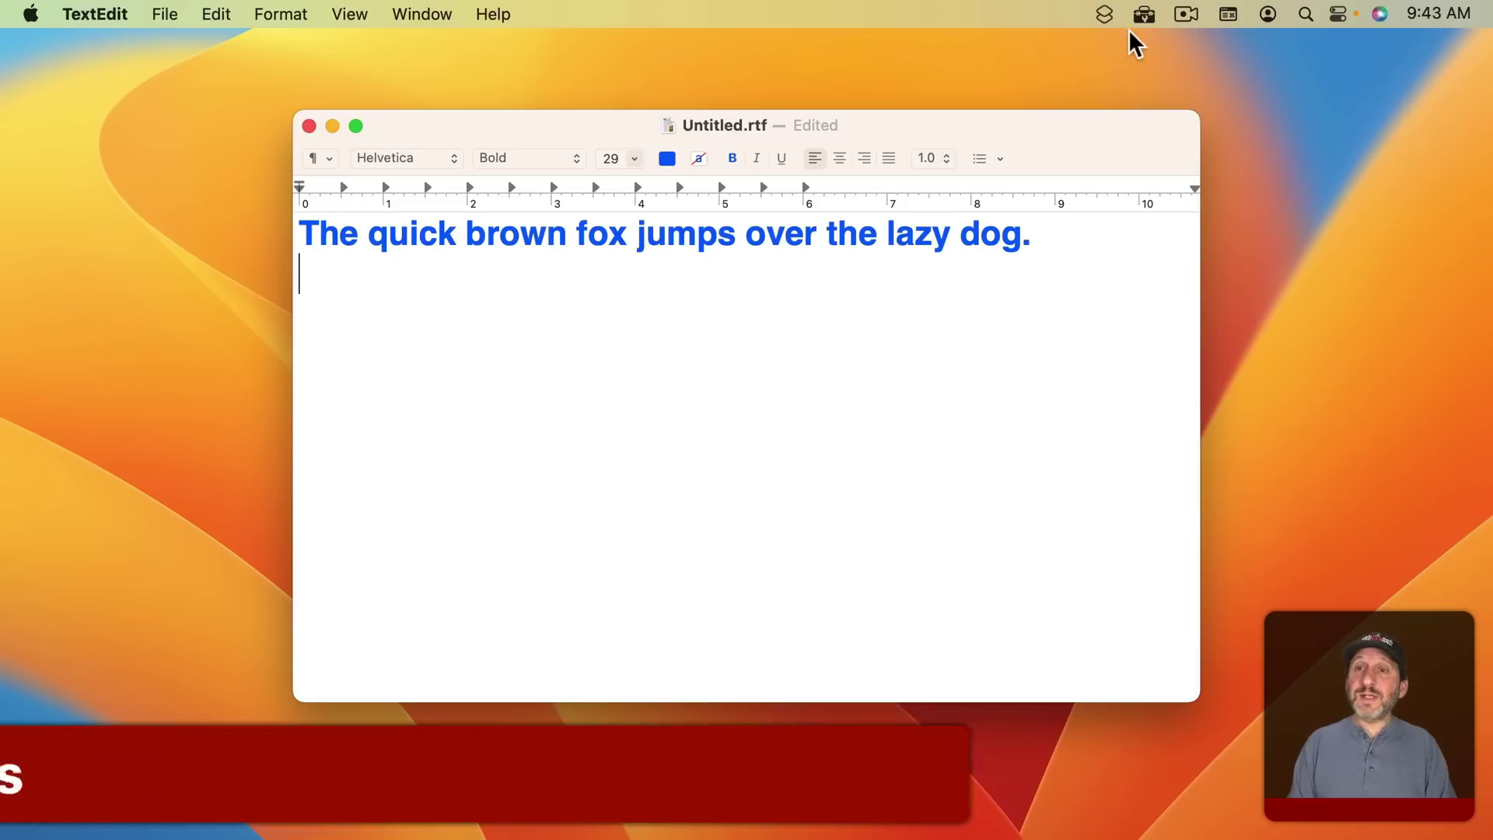
# - Save the "dog" clip and the "quick" clip from the clip history to the saved clips
pyautogui.click(1144, 14)
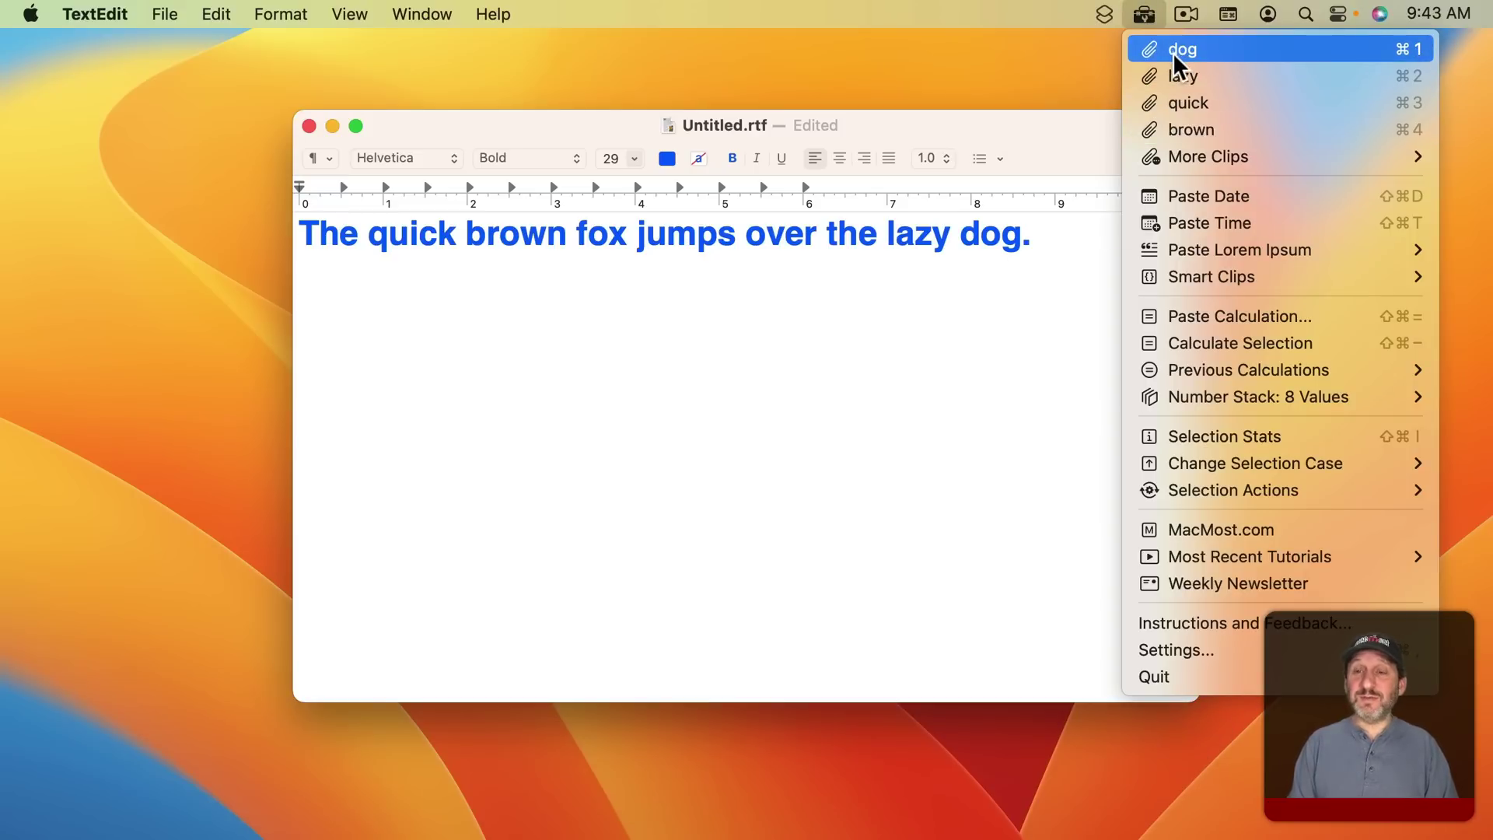
pyautogui.moveTo(1171, 159)
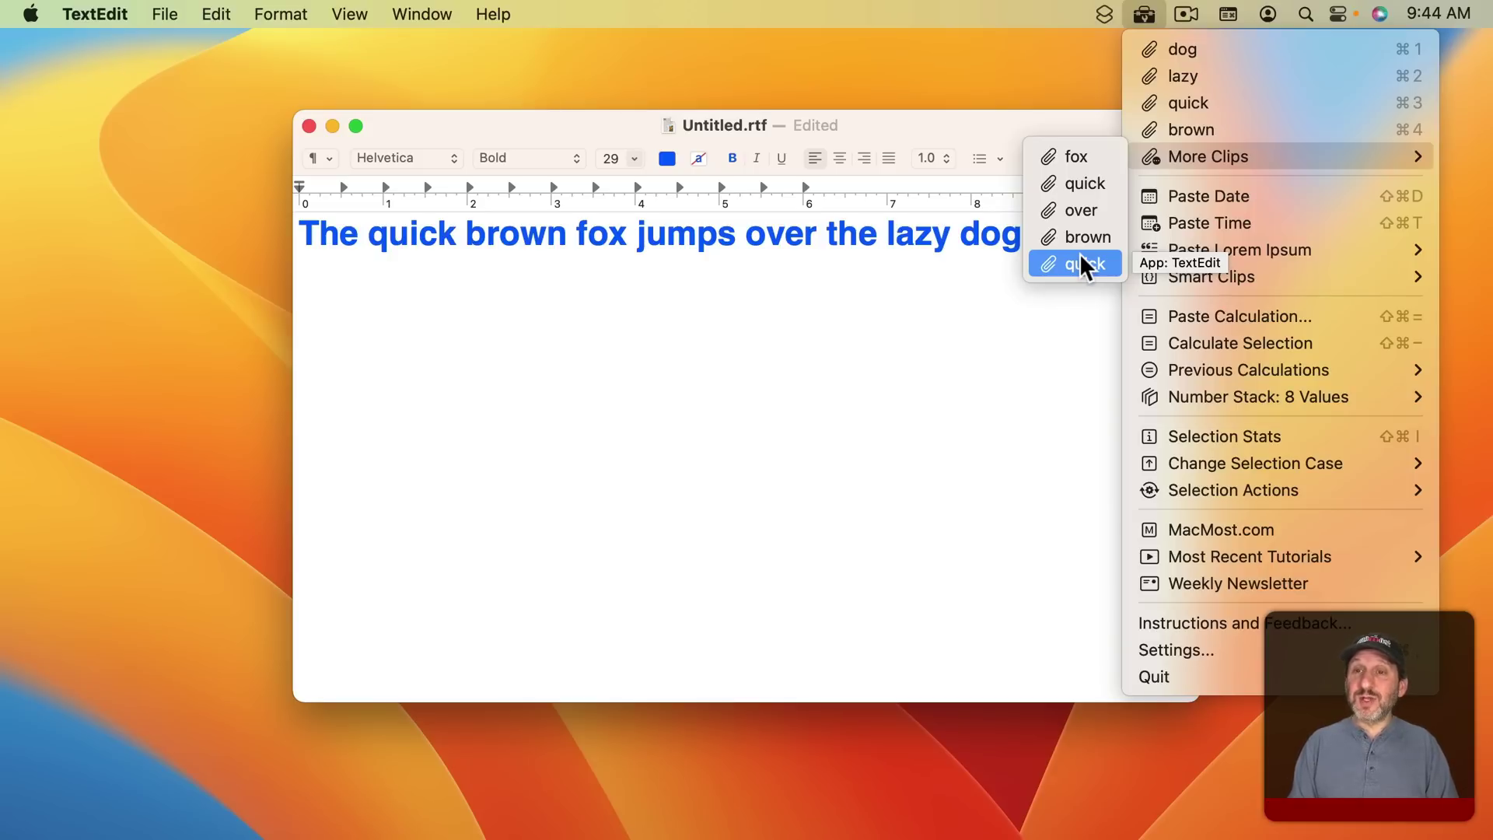
pyautogui.press('alt')
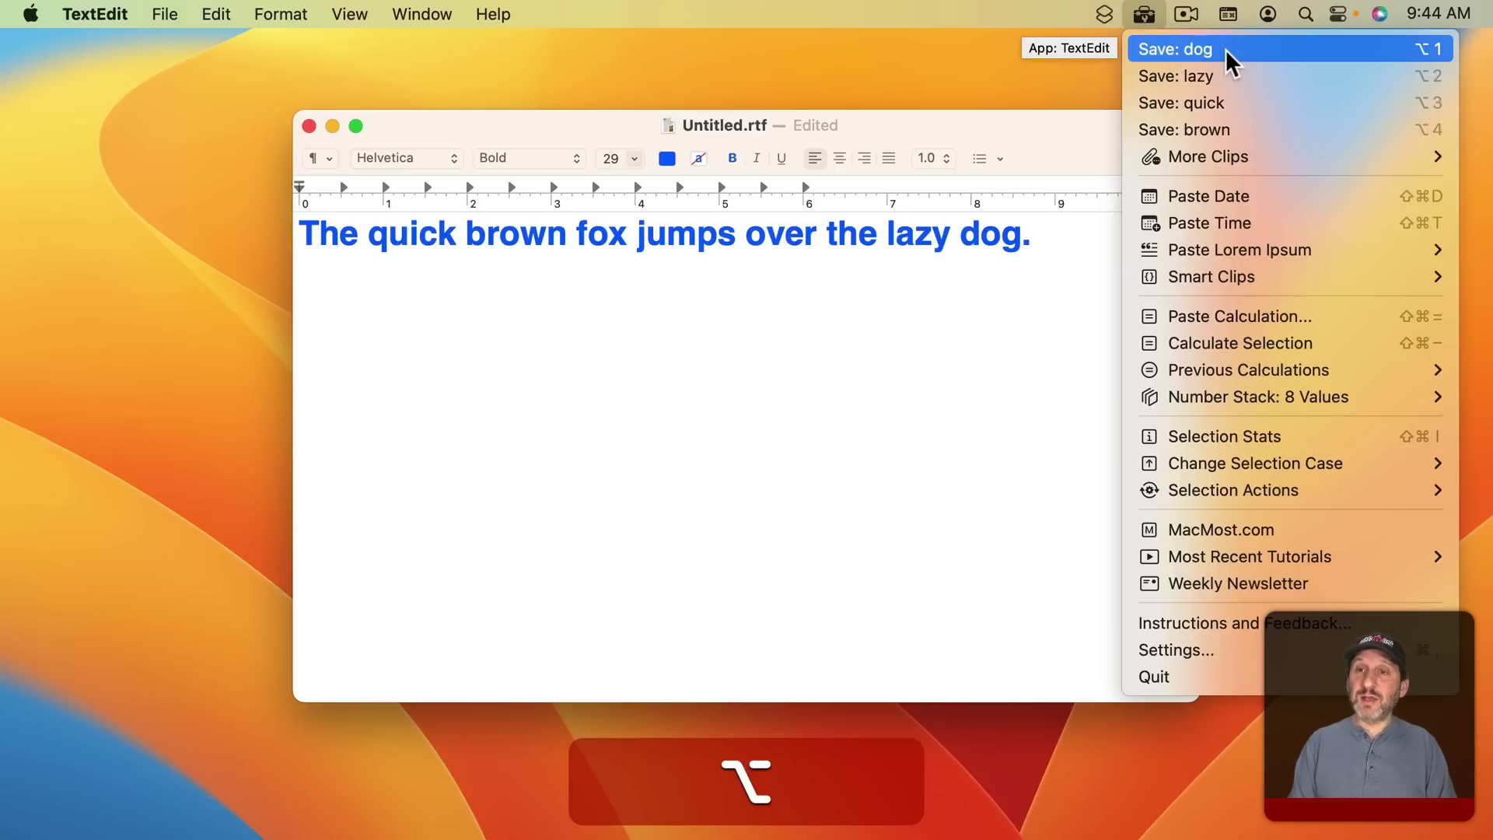
pyautogui.click(1226, 49)
pyautogui.click(1144, 15)
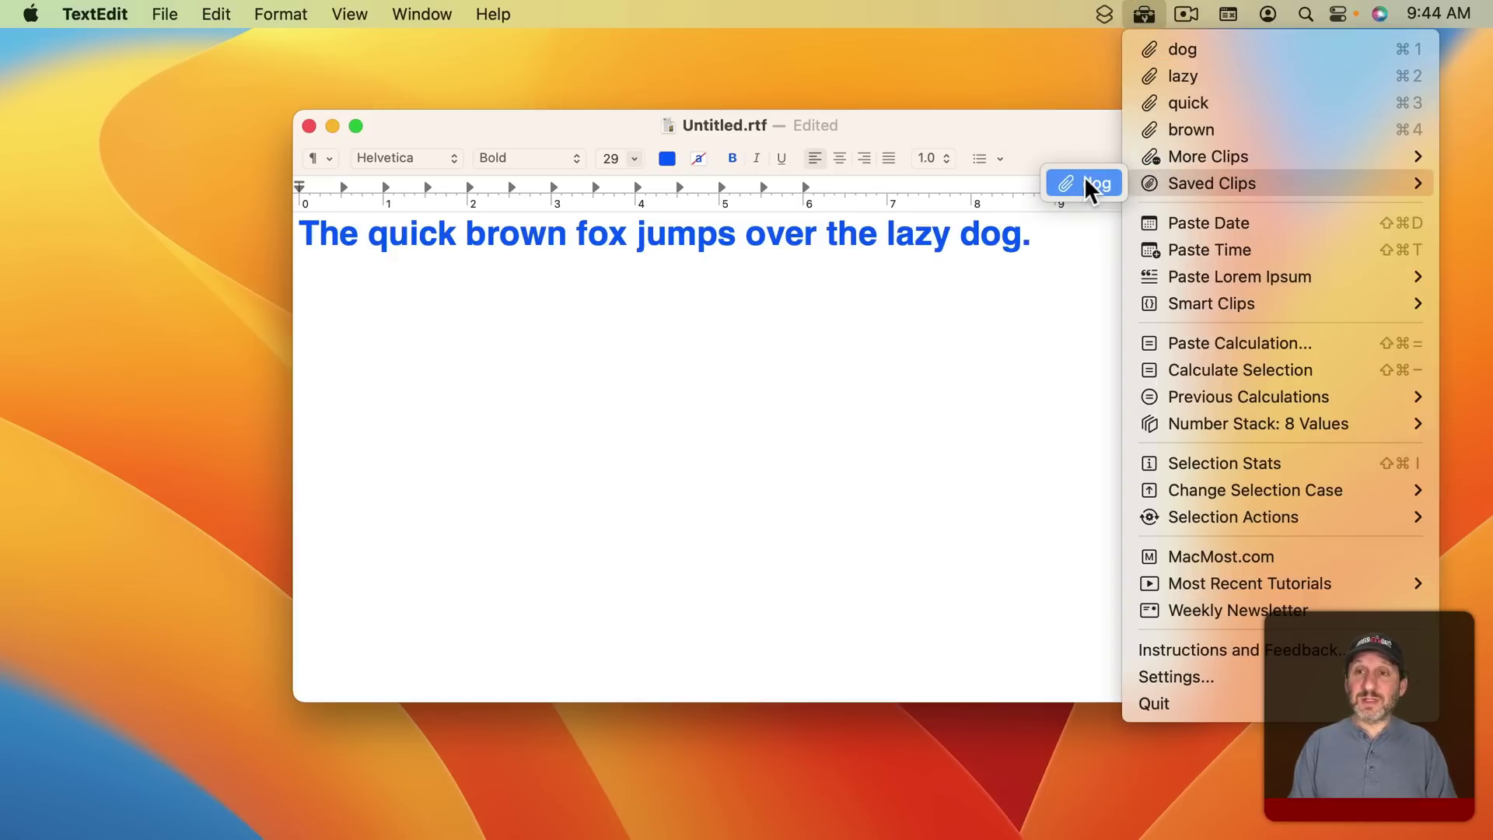
pyautogui.press('alt')
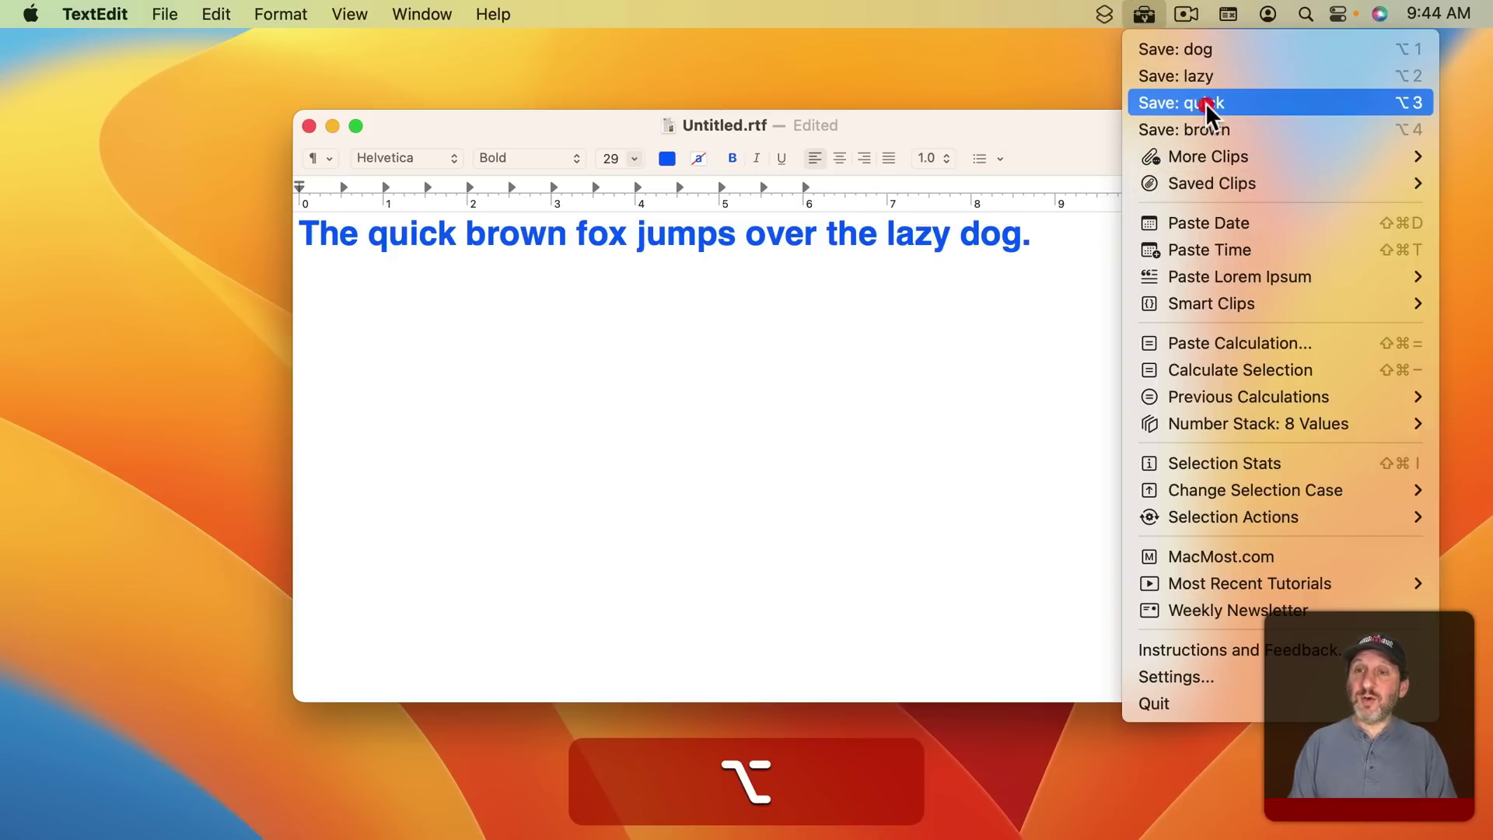
pyautogui.click(1205, 102)
# - Move the "dog" clip to the top of the saved clips list
pyautogui.click(1145, 23)
pyautogui.moveTo(1201, 166)
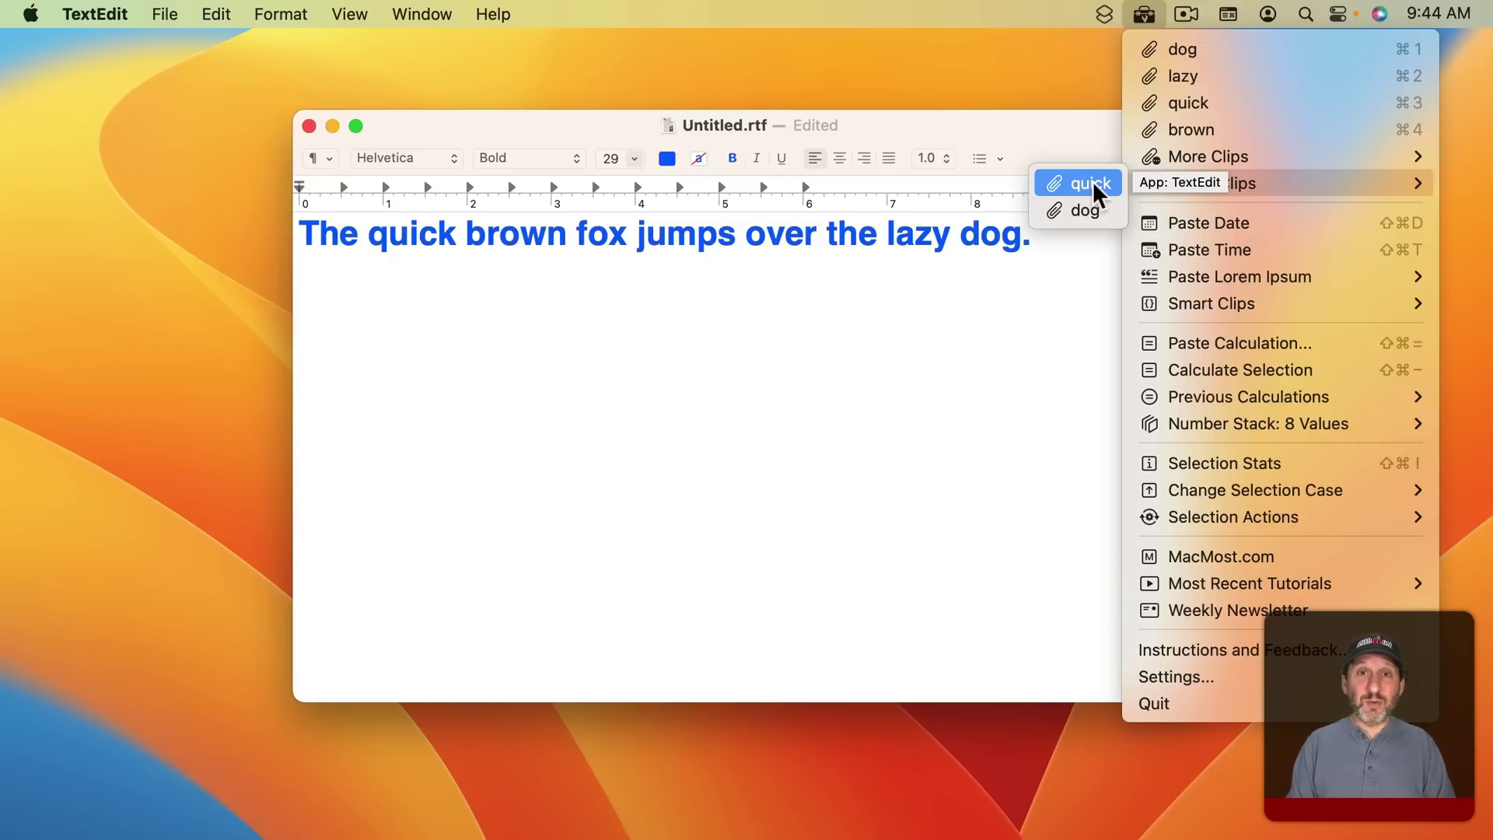
pyautogui.hotkey('alt', 'shift')
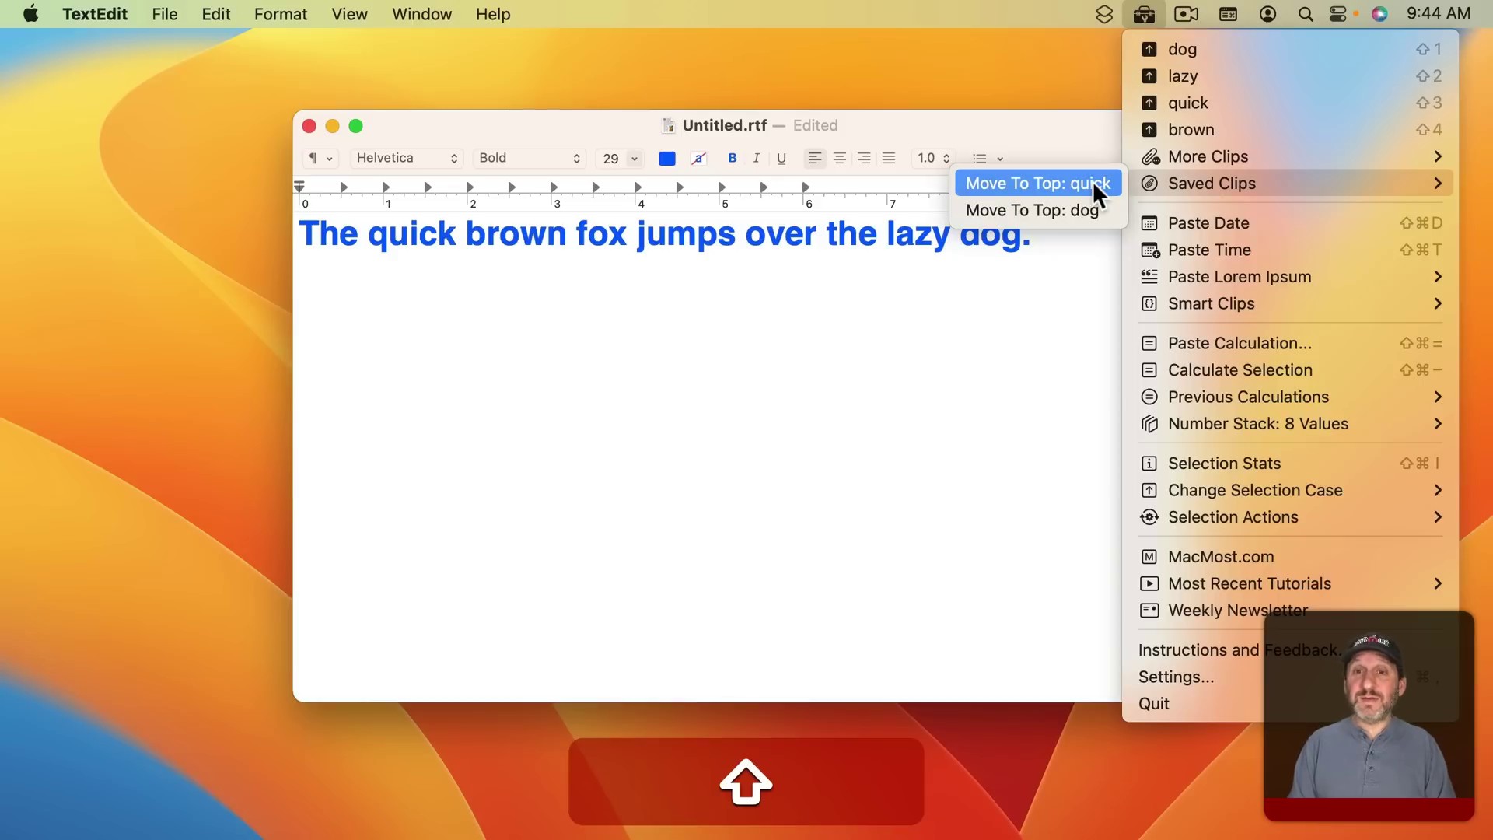
pyautogui.hotkey('alt', 'shift')
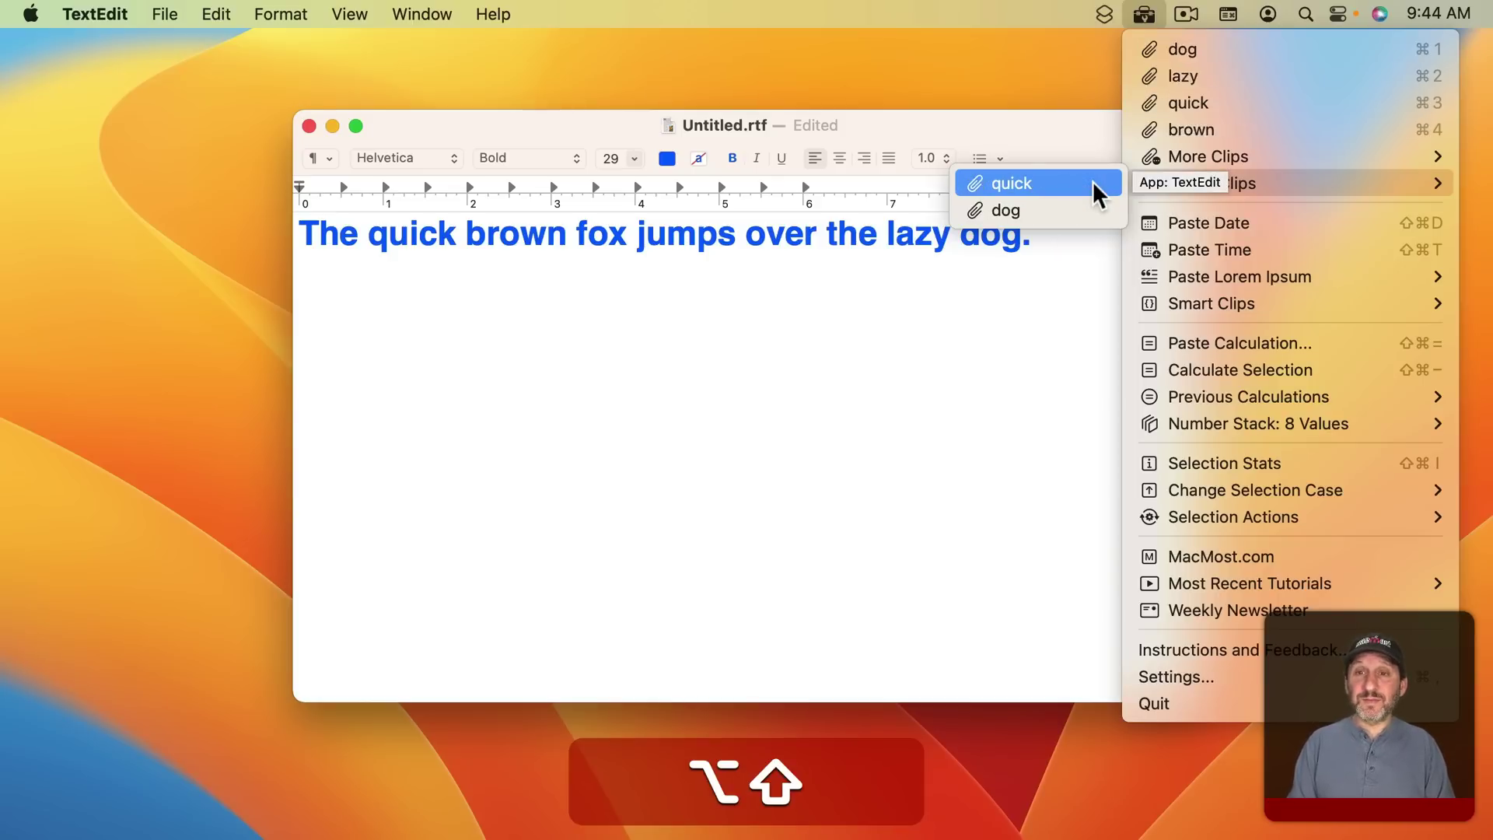
pyautogui.press('shift')
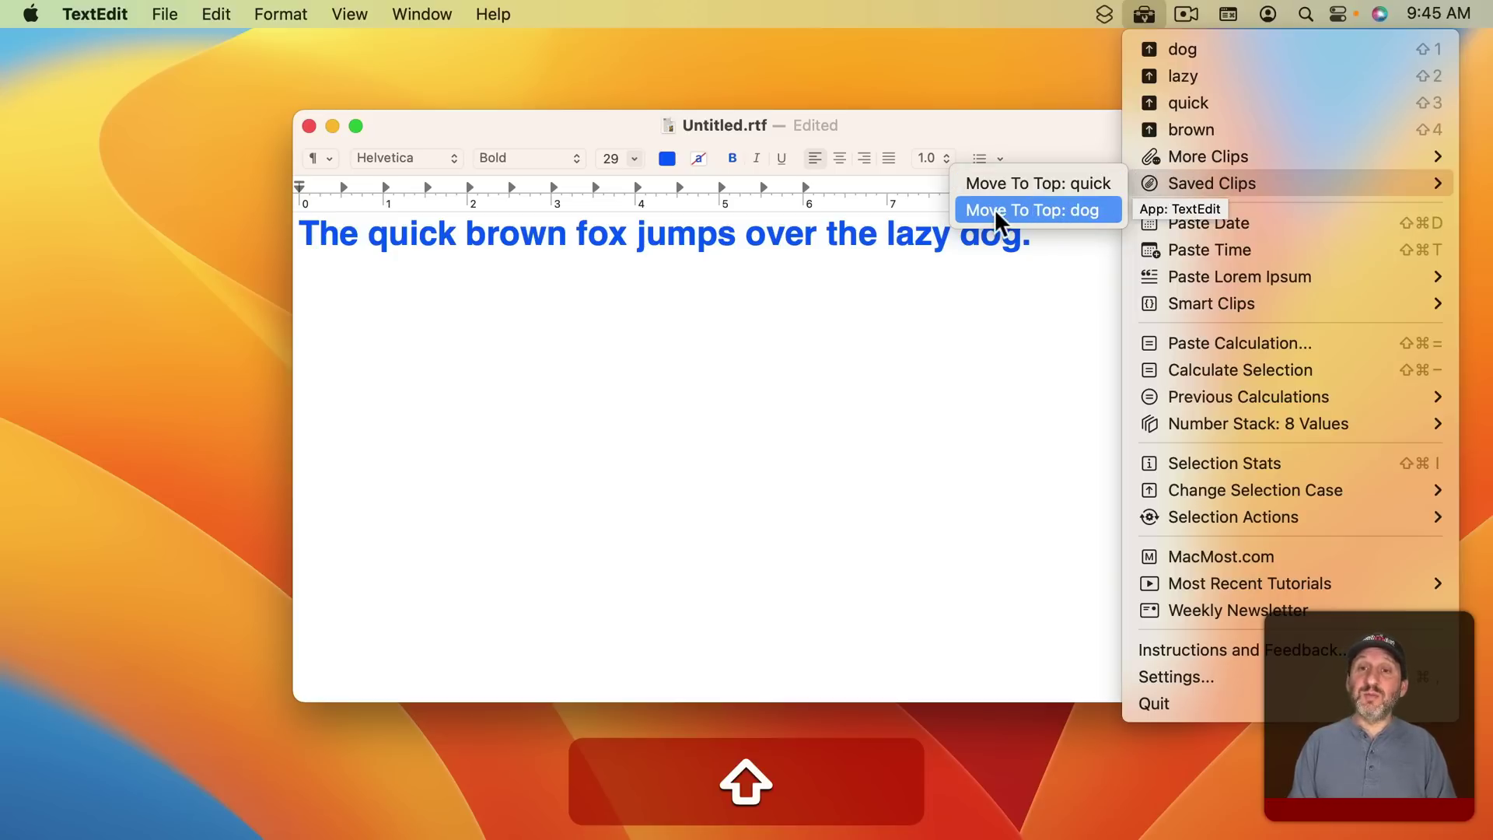
pyautogui.click(1067, 208)
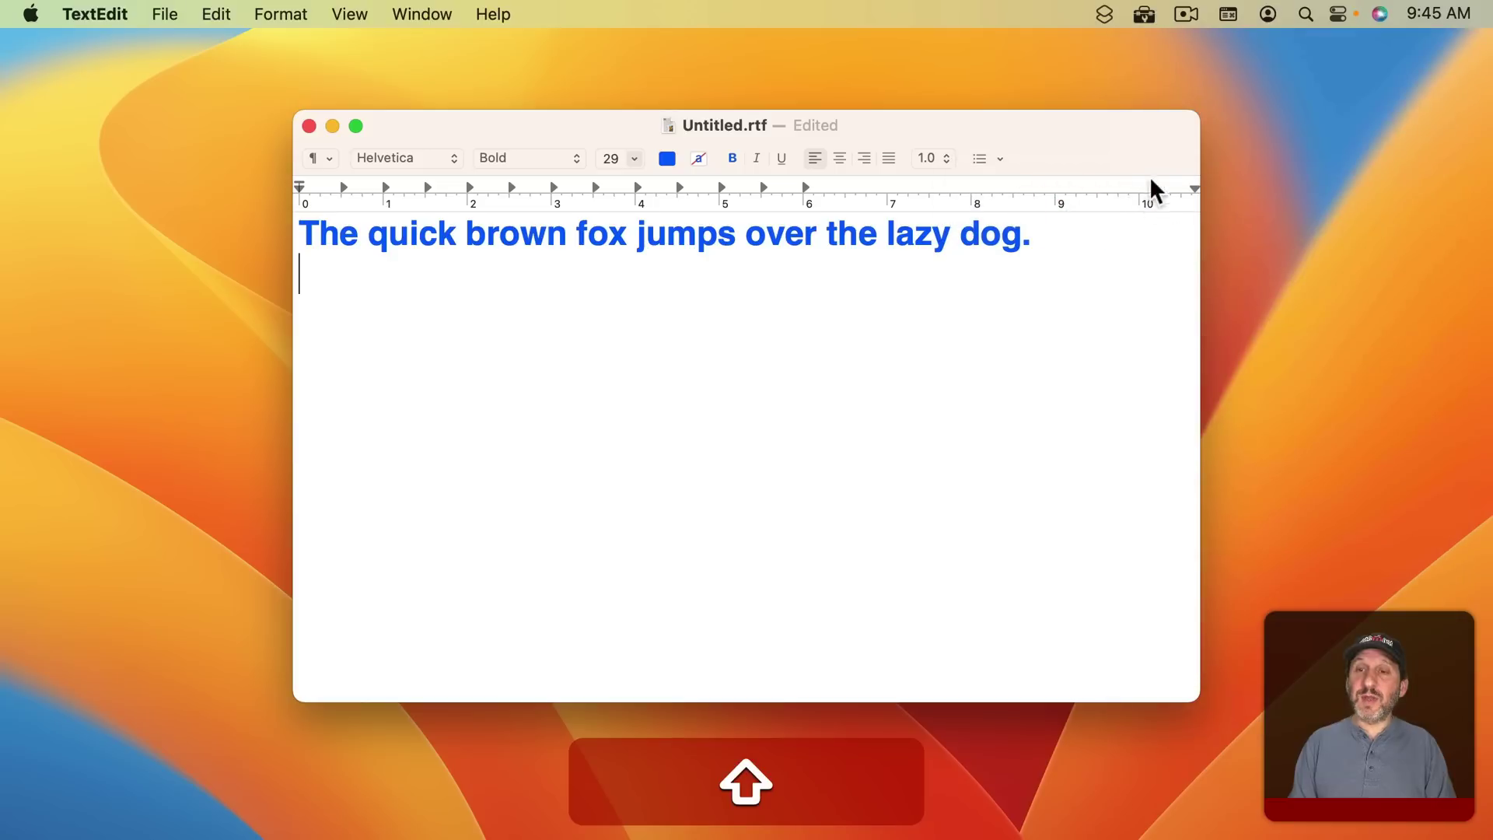
# - Check the tooltip of the "lazy" clip for the app it was copied from
pyautogui.click(1143, 14)
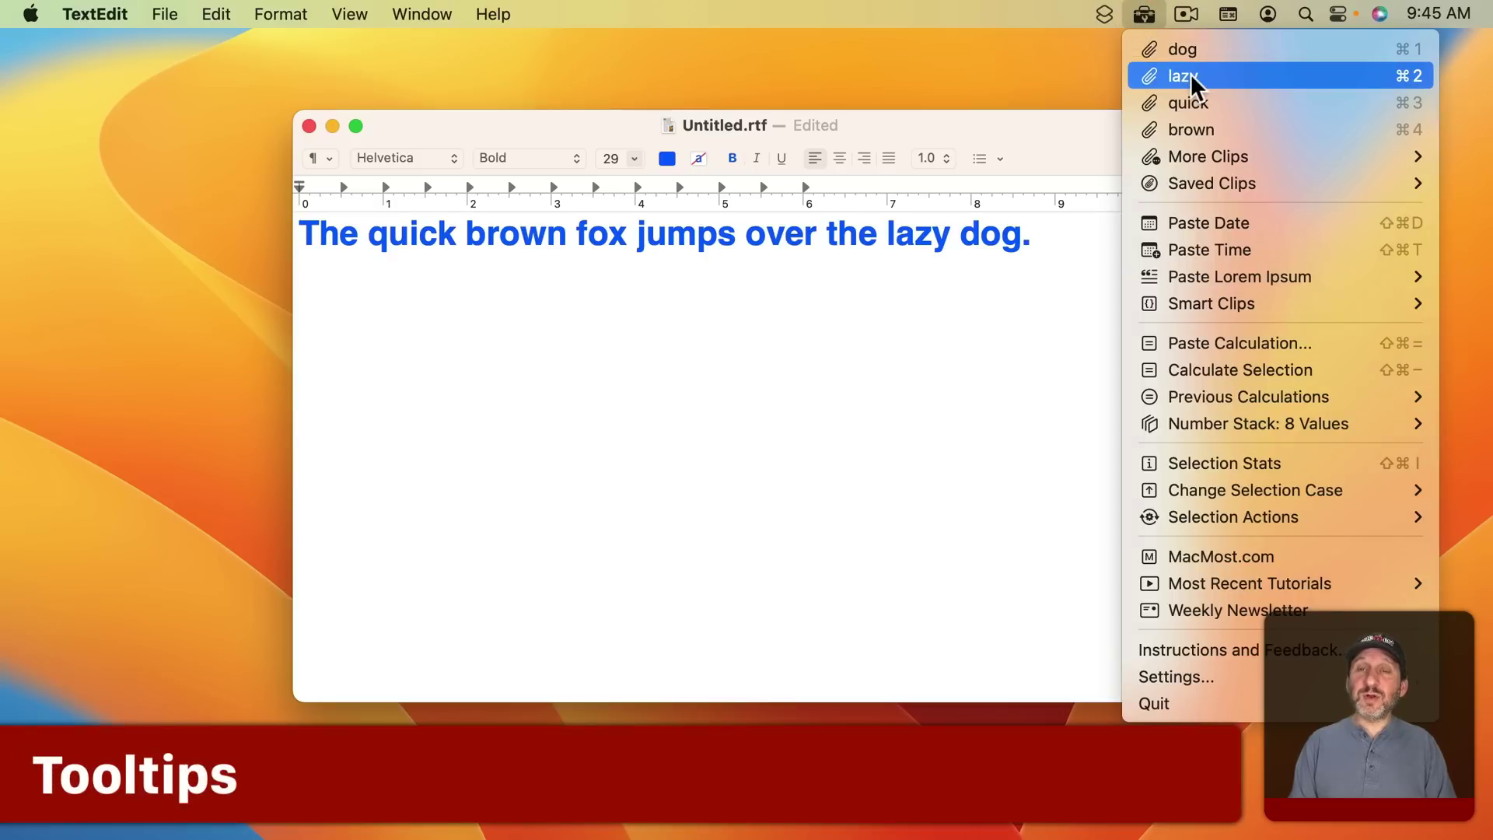
pyautogui.moveTo(1192, 73)
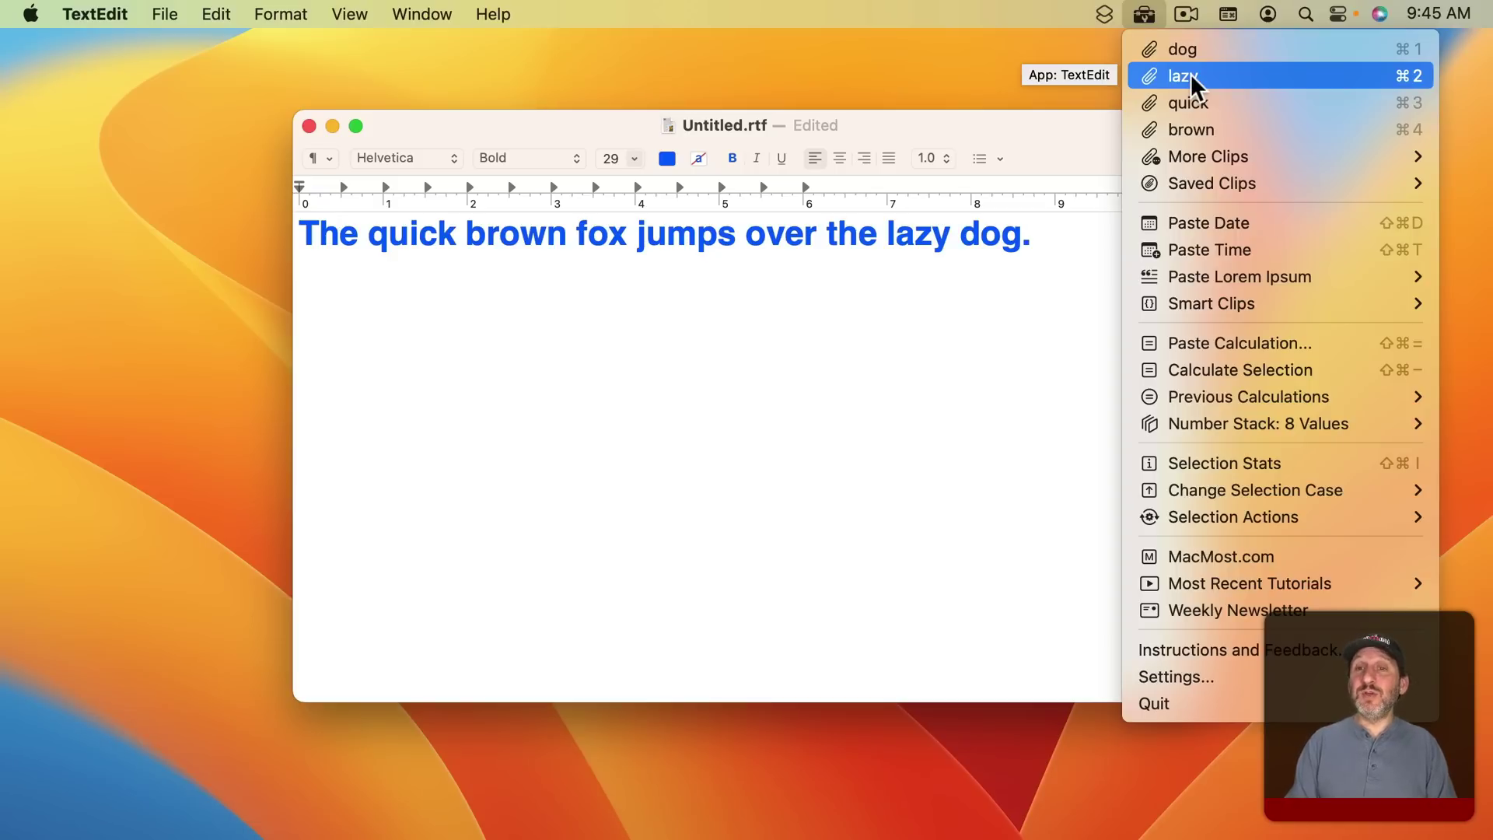
pyautogui.click(1009, 340)
# - Copy the whole blue sentence "The quick brown fox jumps over the lazy dog." as a new clip
pyautogui.press('super+a')
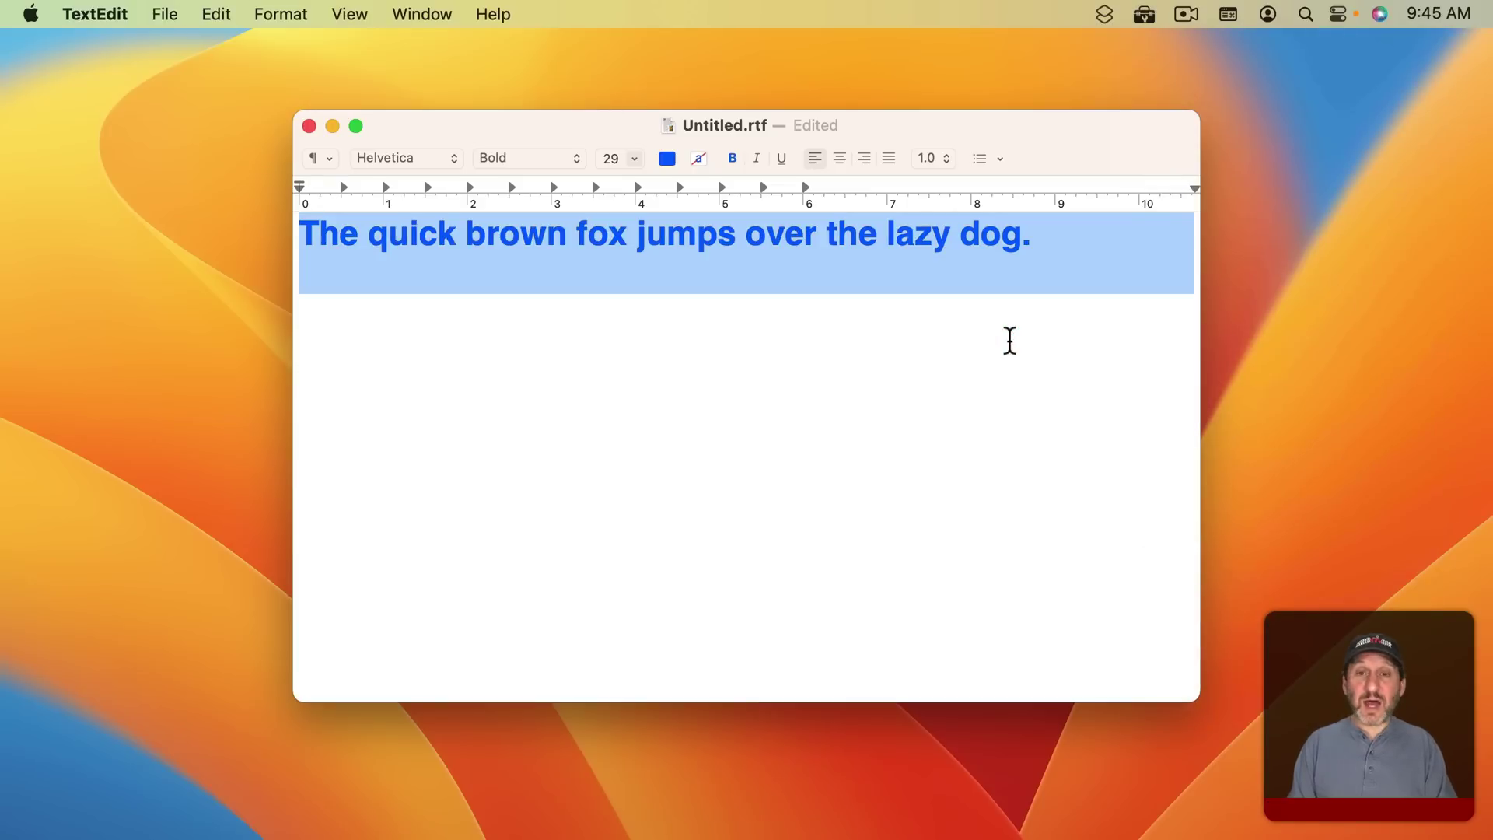
pyautogui.moveTo(1035, 237); pyautogui.dragTo(201, 242)
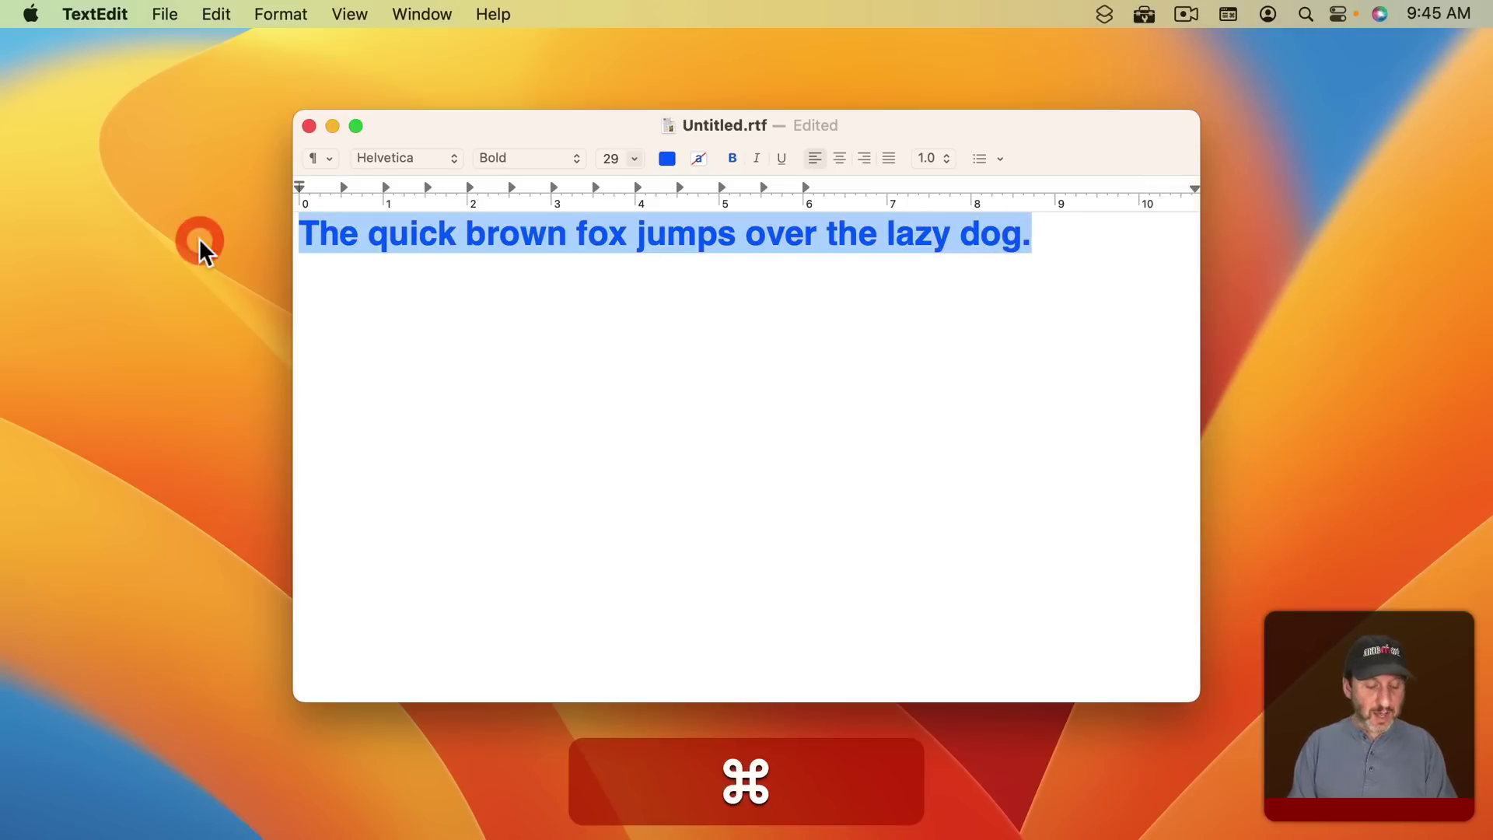
pyautogui.press('super+c')
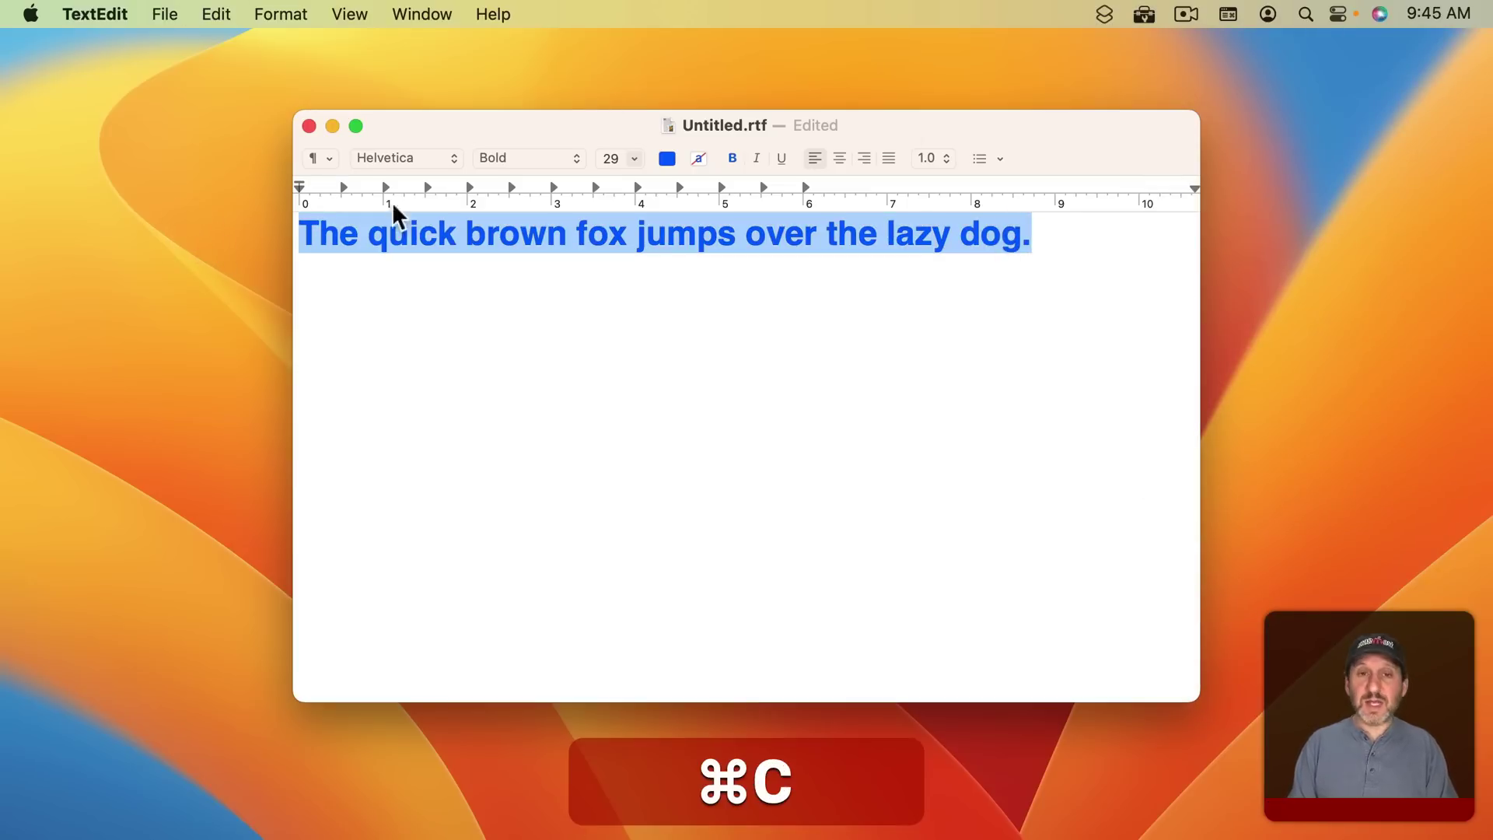
# - Review the clear, ignore and hide clip options in the ClipTools settings and leave them without saving
pyautogui.click(1144, 15)
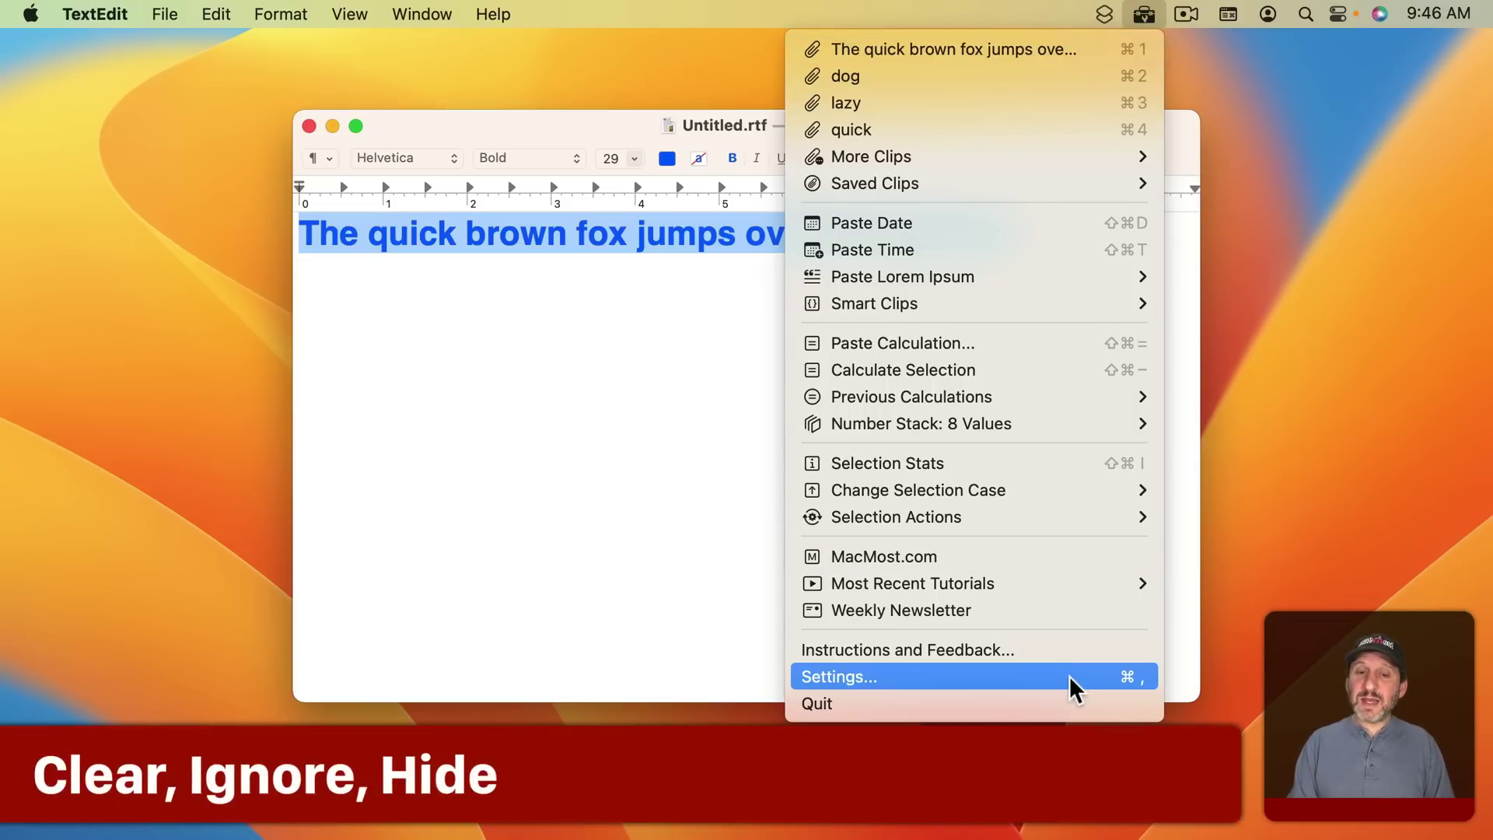
pyautogui.click(1070, 675)
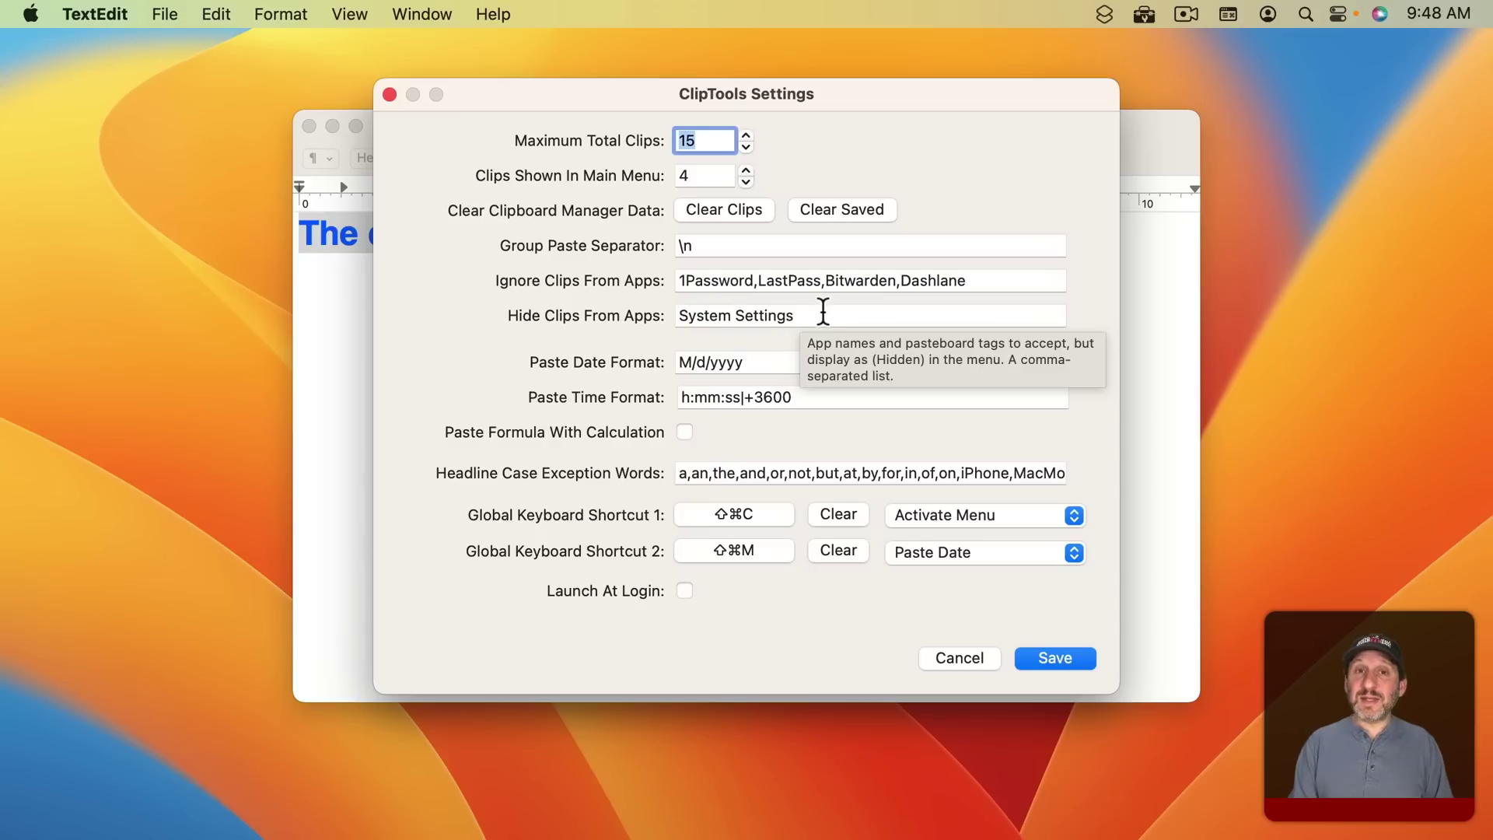
pyautogui.click(979, 655)
# - Switch to System Settings and open the Passwords section
pyautogui.click(35, 14)
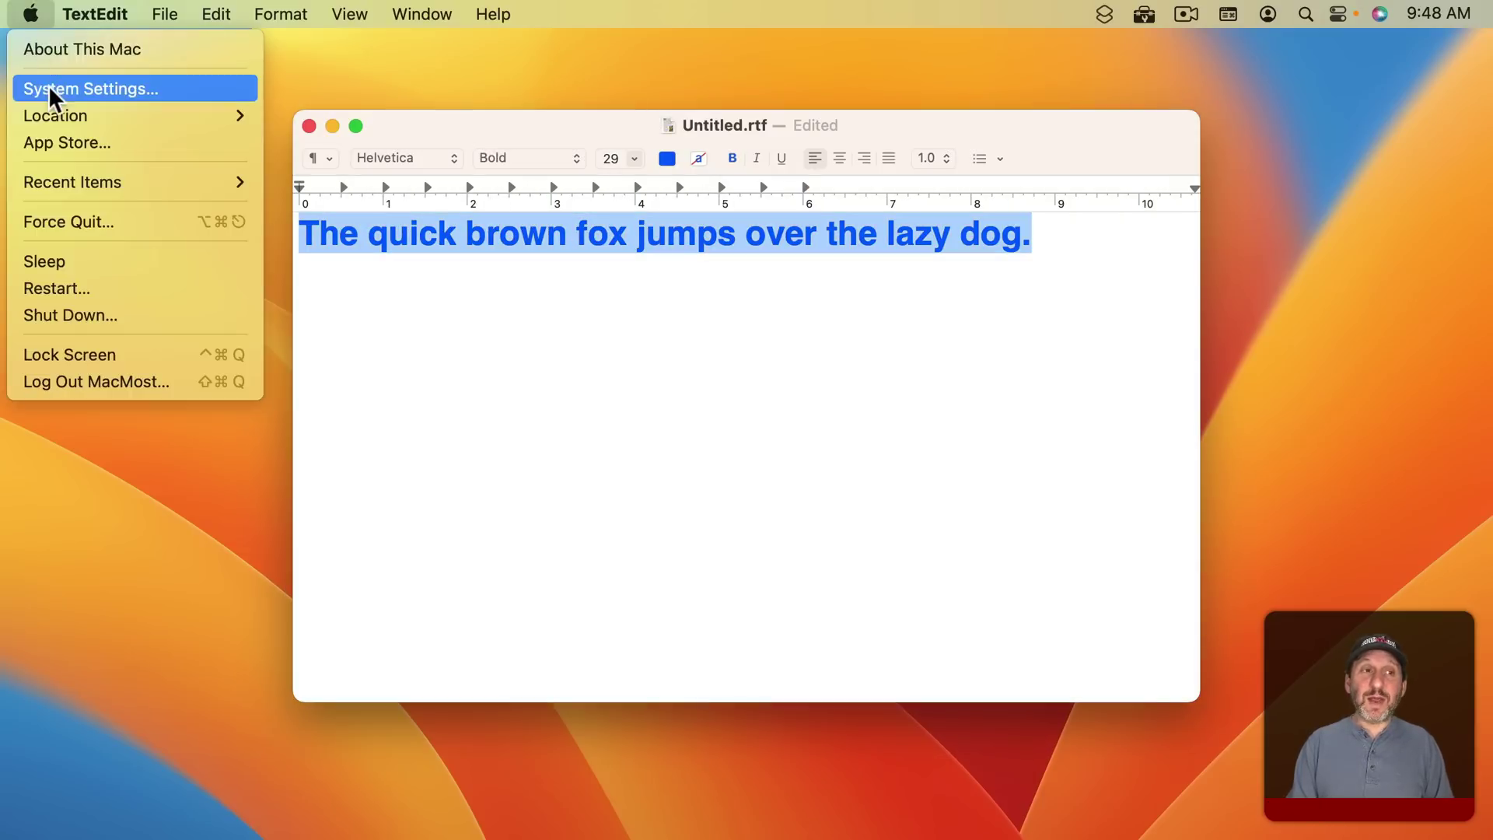
pyautogui.click(50, 89)
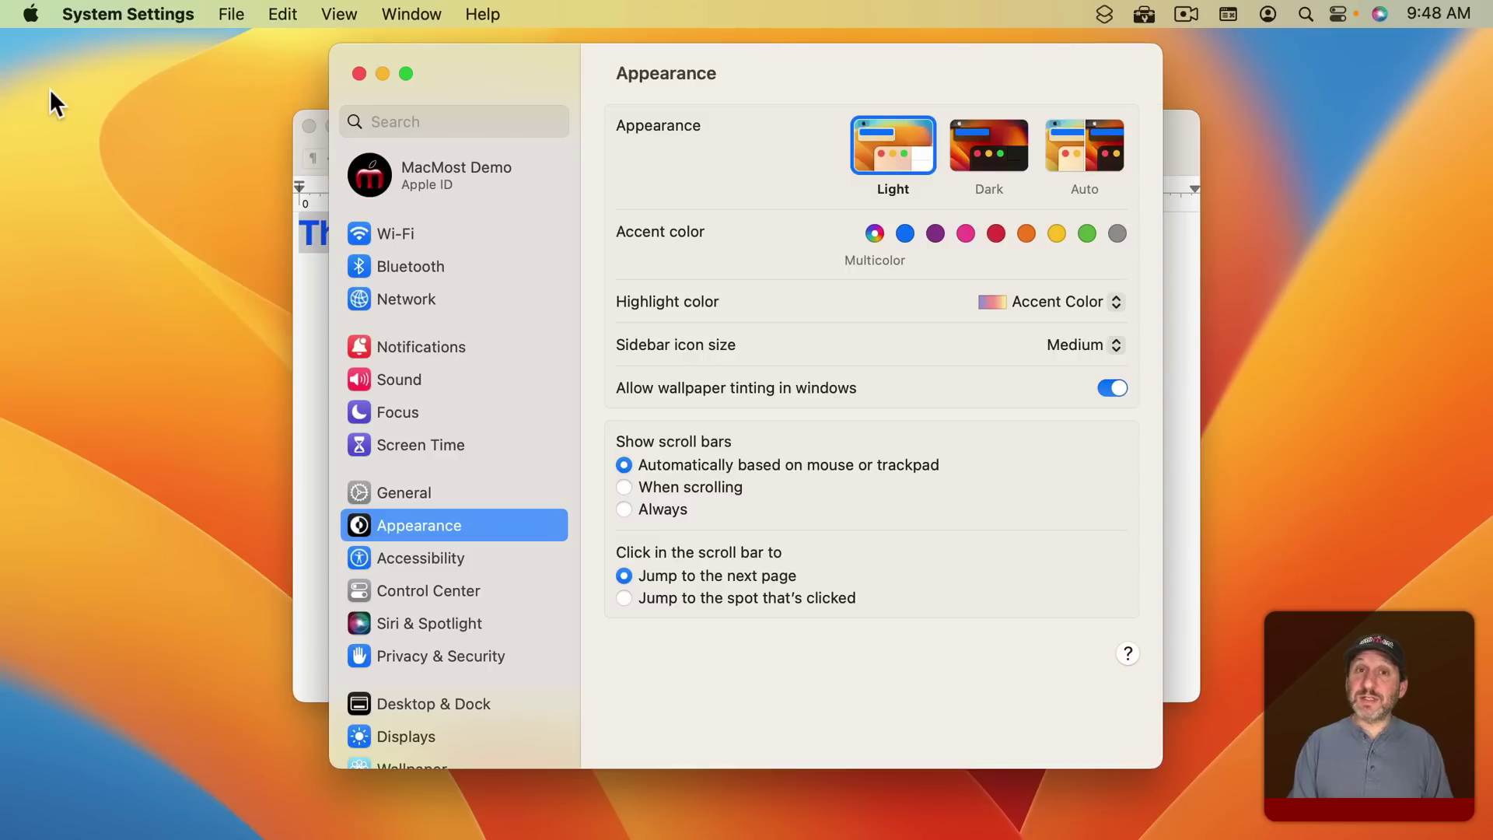
pyautogui.scroll(-7, 403, 493)
pyautogui.click(400, 479)
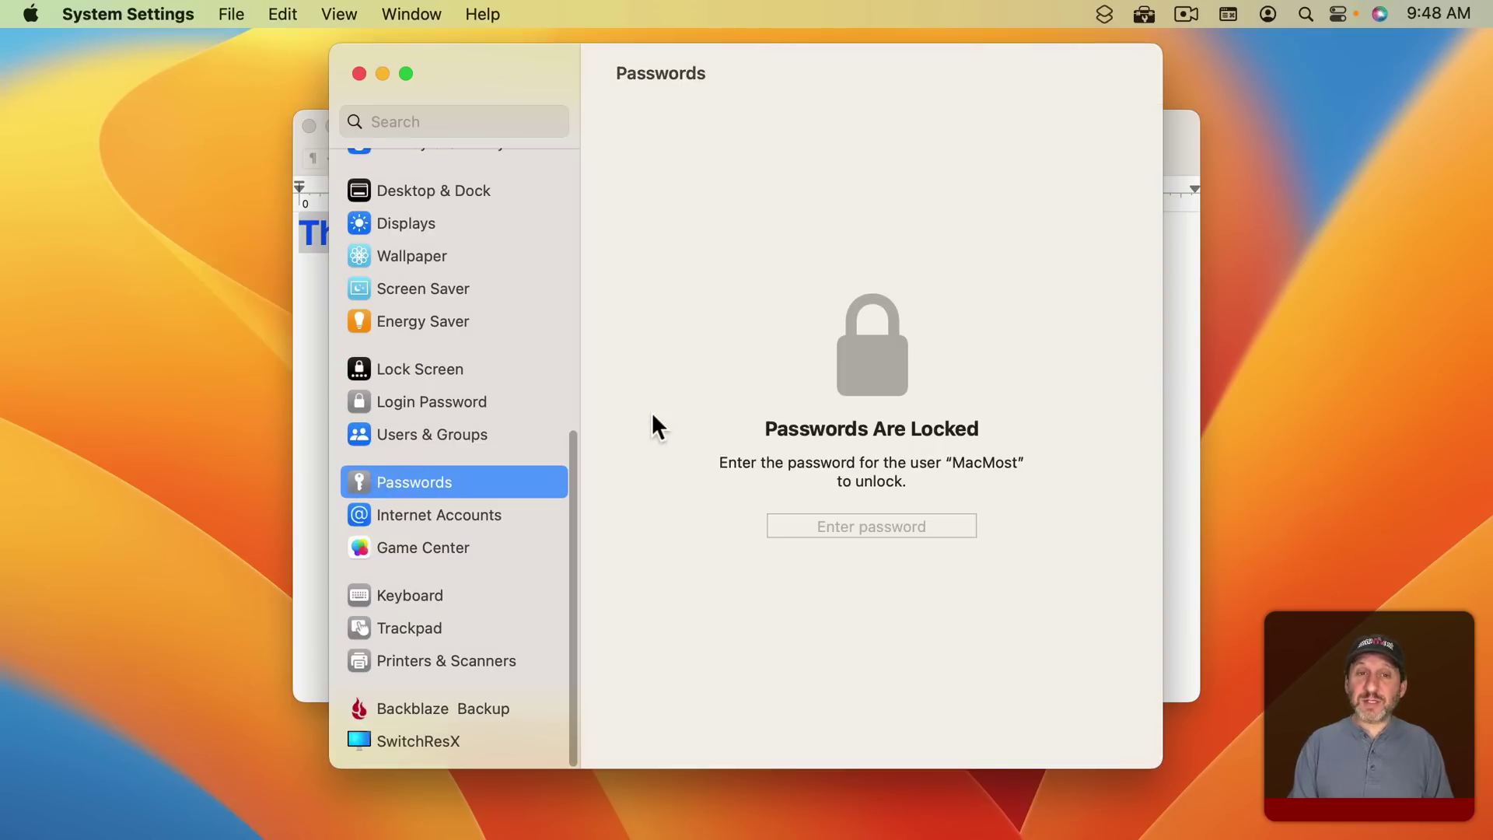
# - Copy the password from the archive.org entry and check how ClipTools lists the new clip
pyautogui.click(1117, 366)
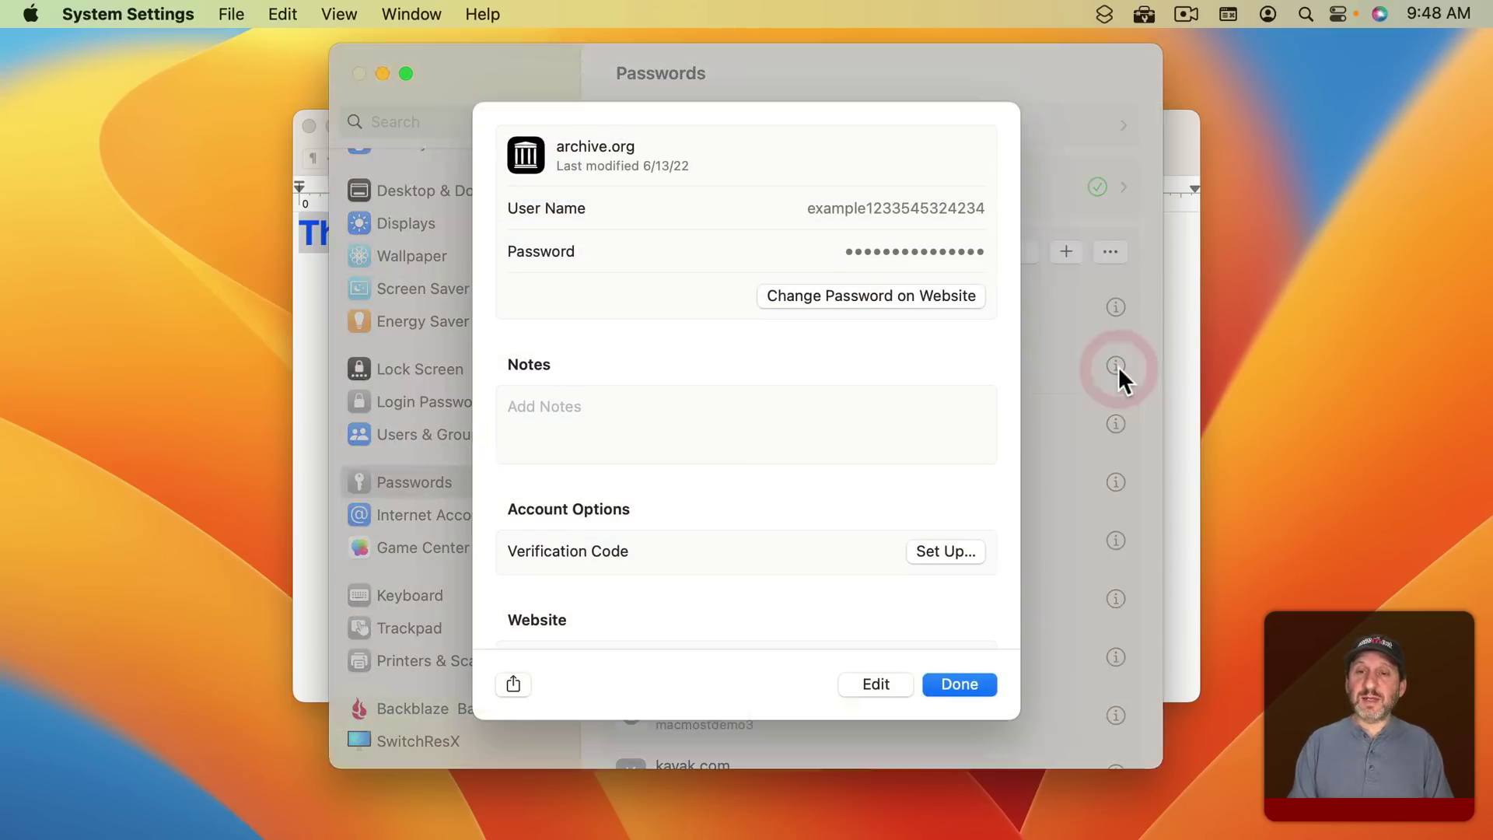
pyautogui.click(940, 254)
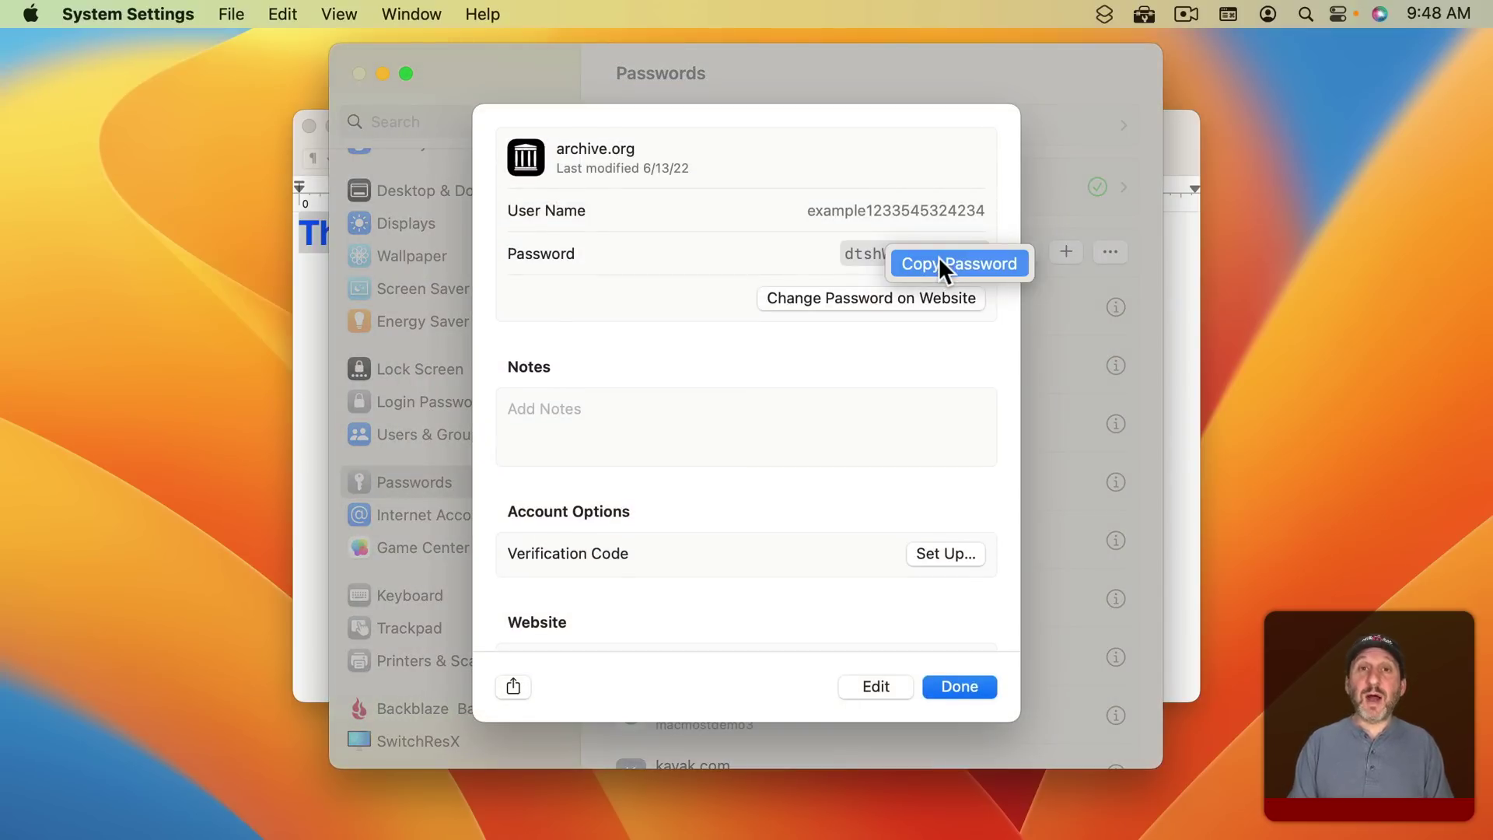
pyautogui.click(940, 262)
pyautogui.click(1140, 16)
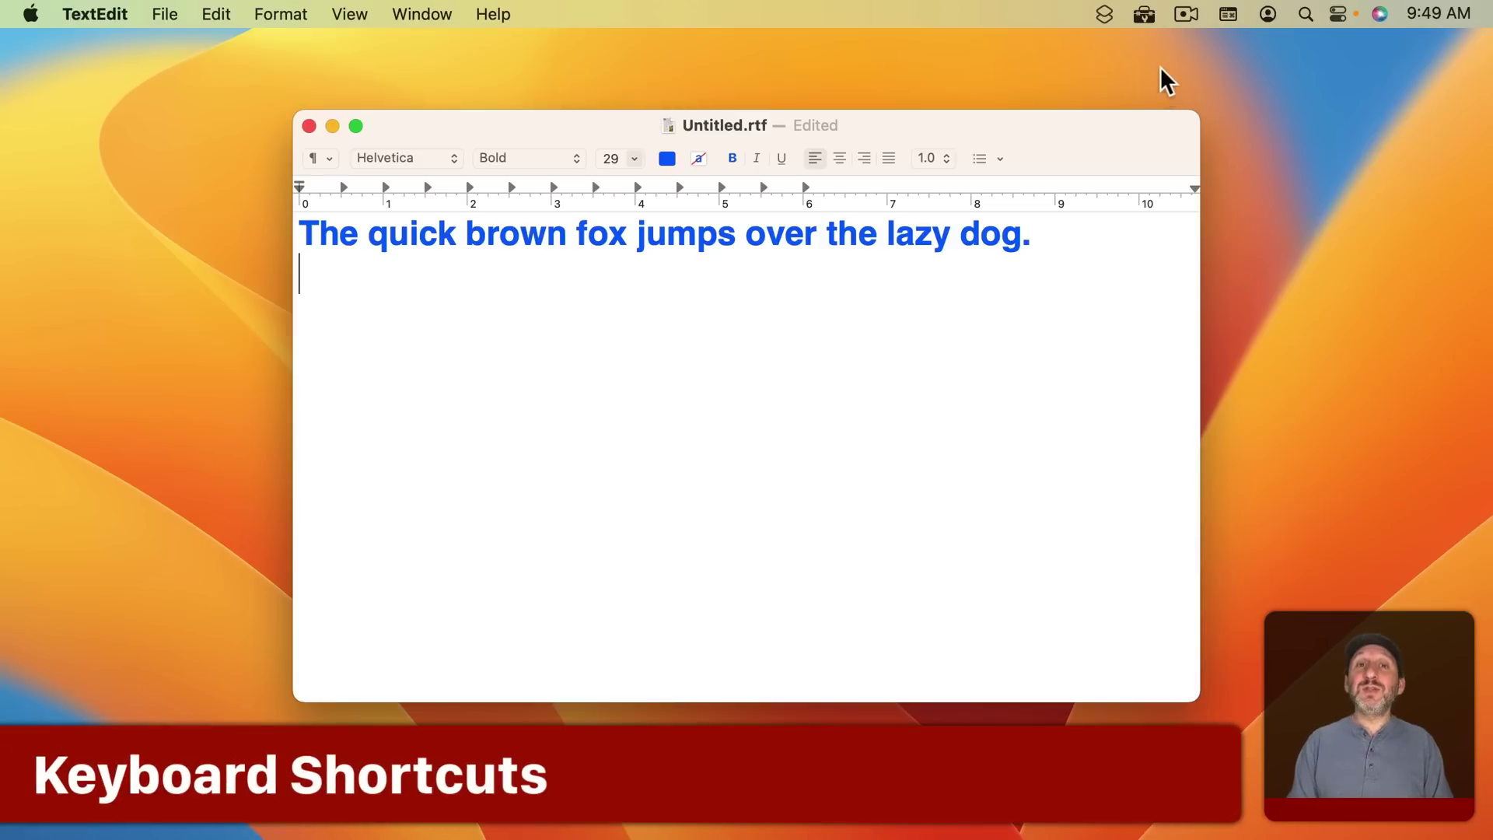
# - Paste the "dog" clip from the clip history on the empty line below the blue sentence
pyautogui.click(1145, 14)
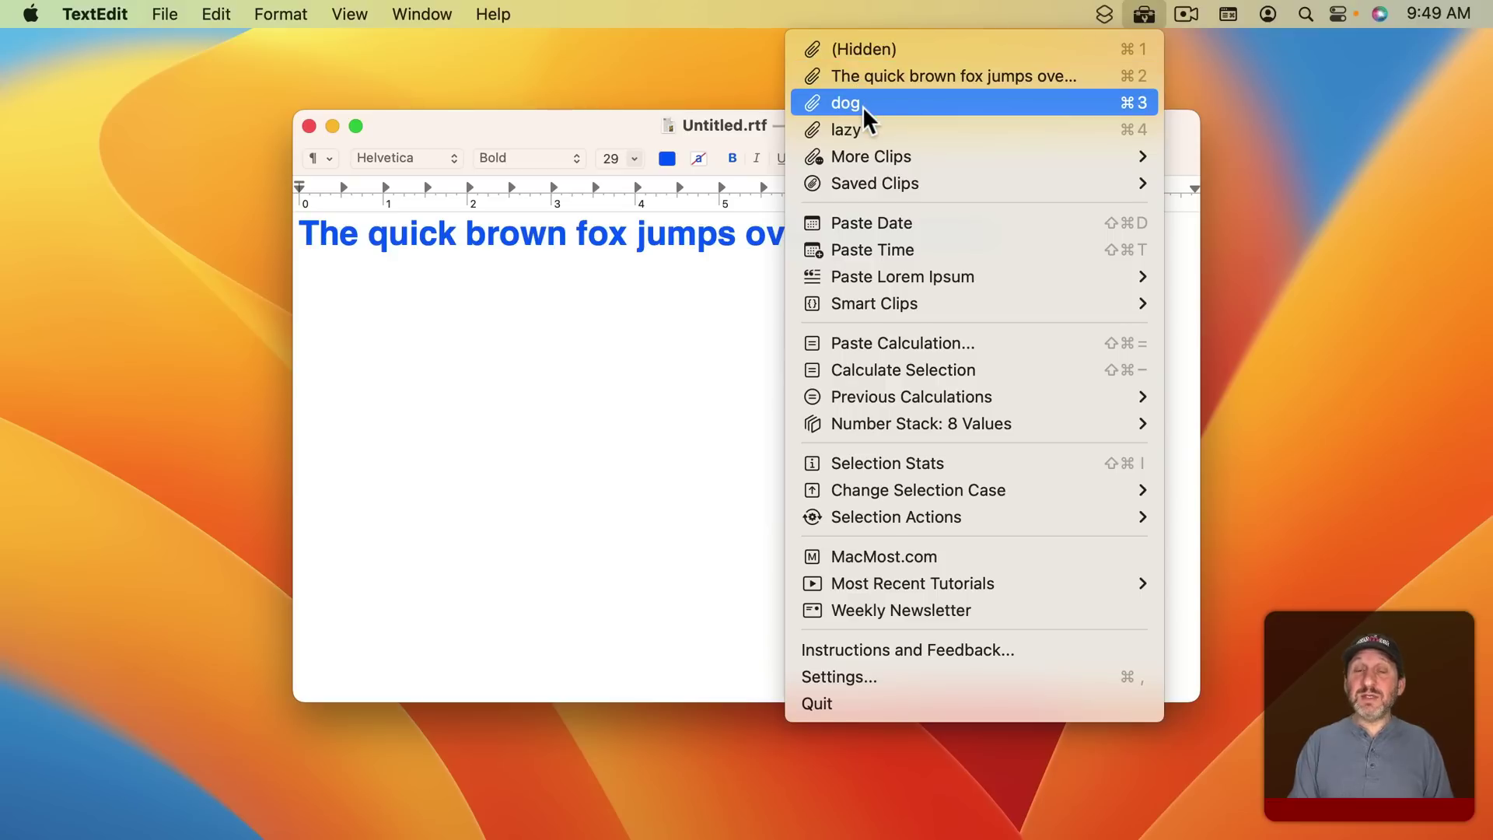
pyautogui.click(599, 399)
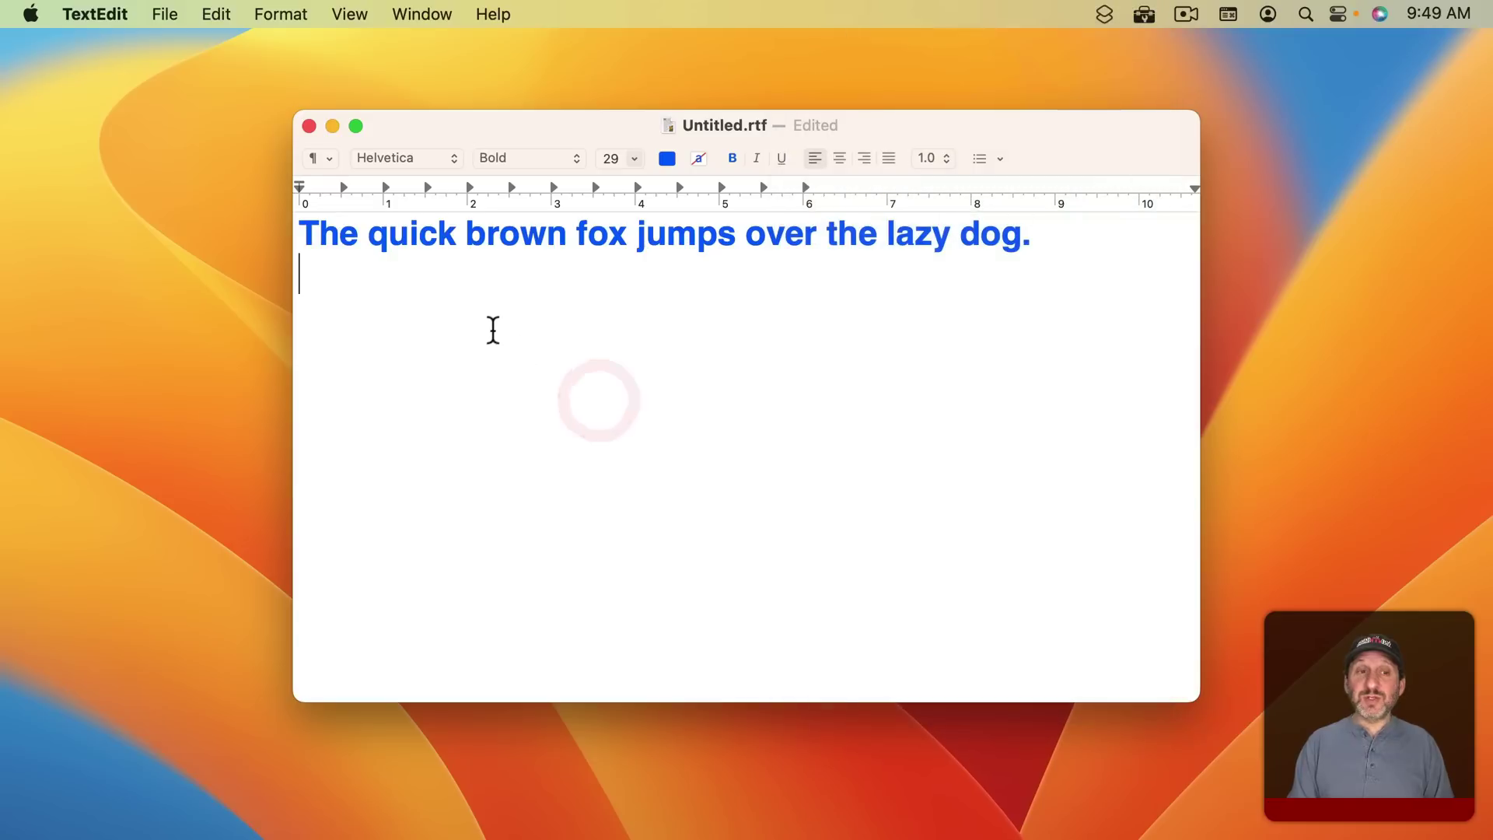
pyautogui.click(1144, 15)
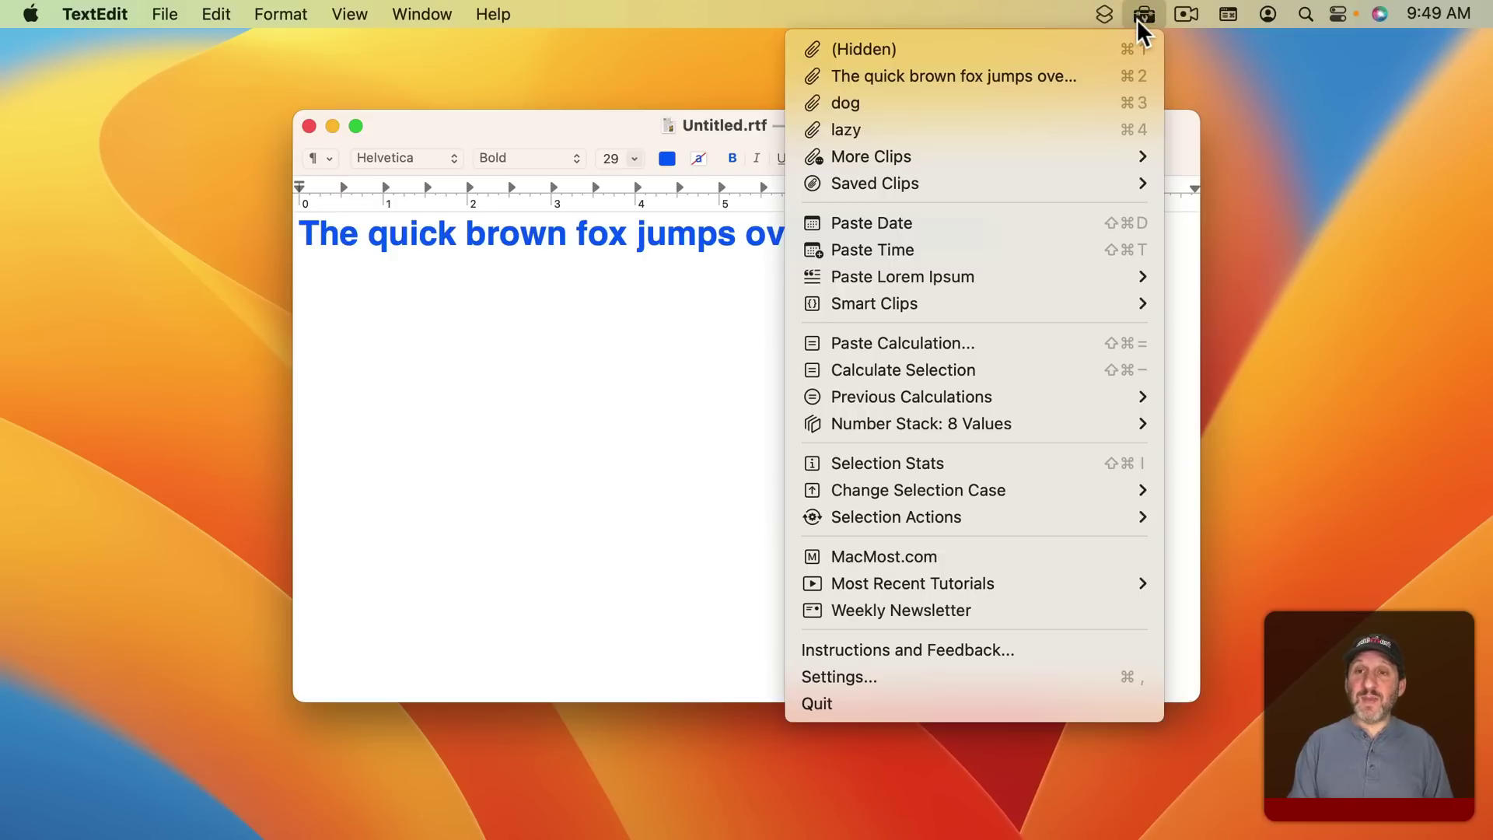
pyautogui.press('super+3')
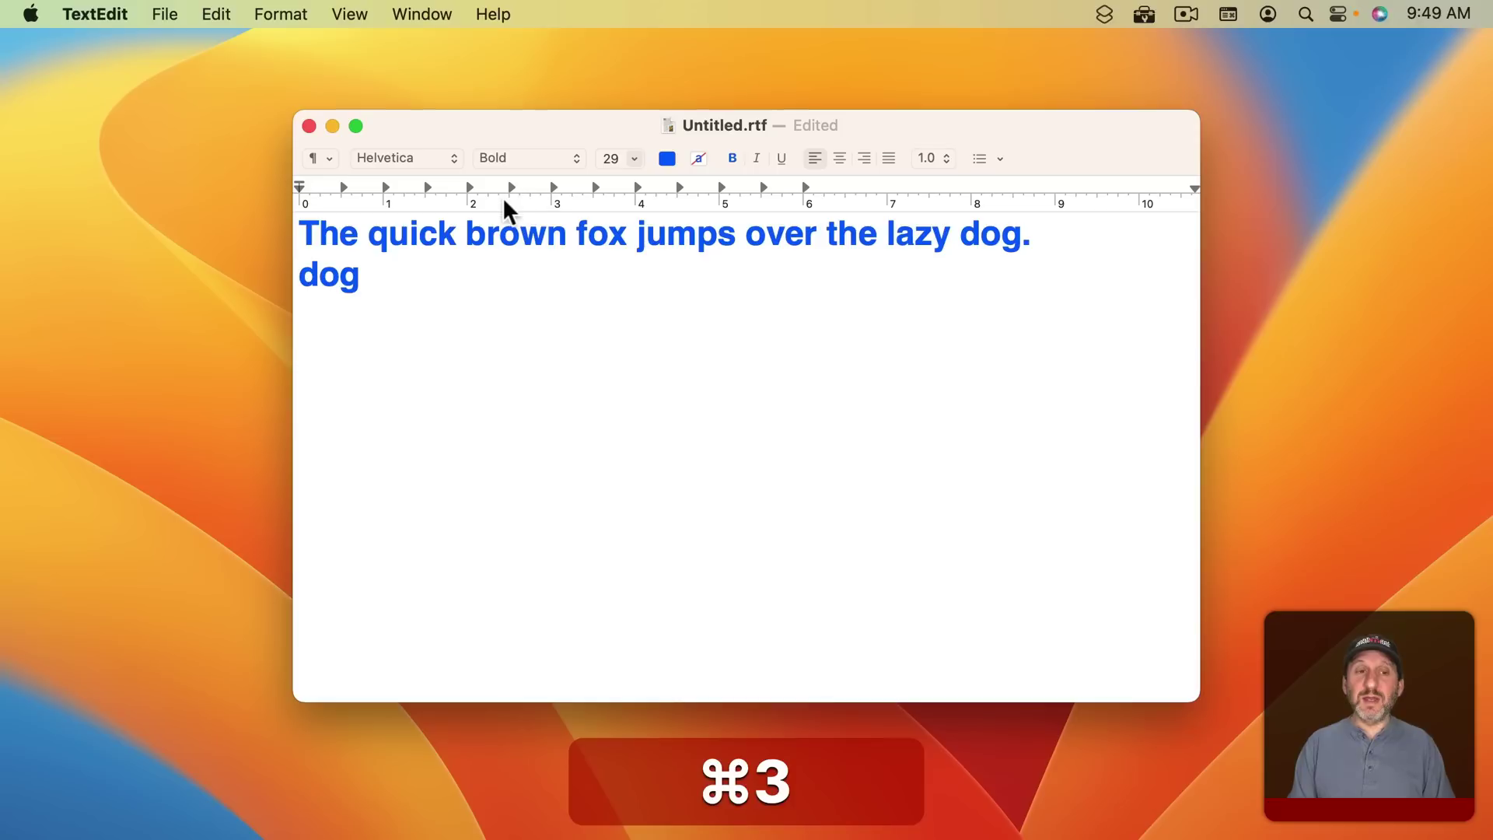
# - Save the full-sentence clip "The quick brown fox jumps over the lazy dog." and check the saved clips list
pyautogui.click(1144, 15)
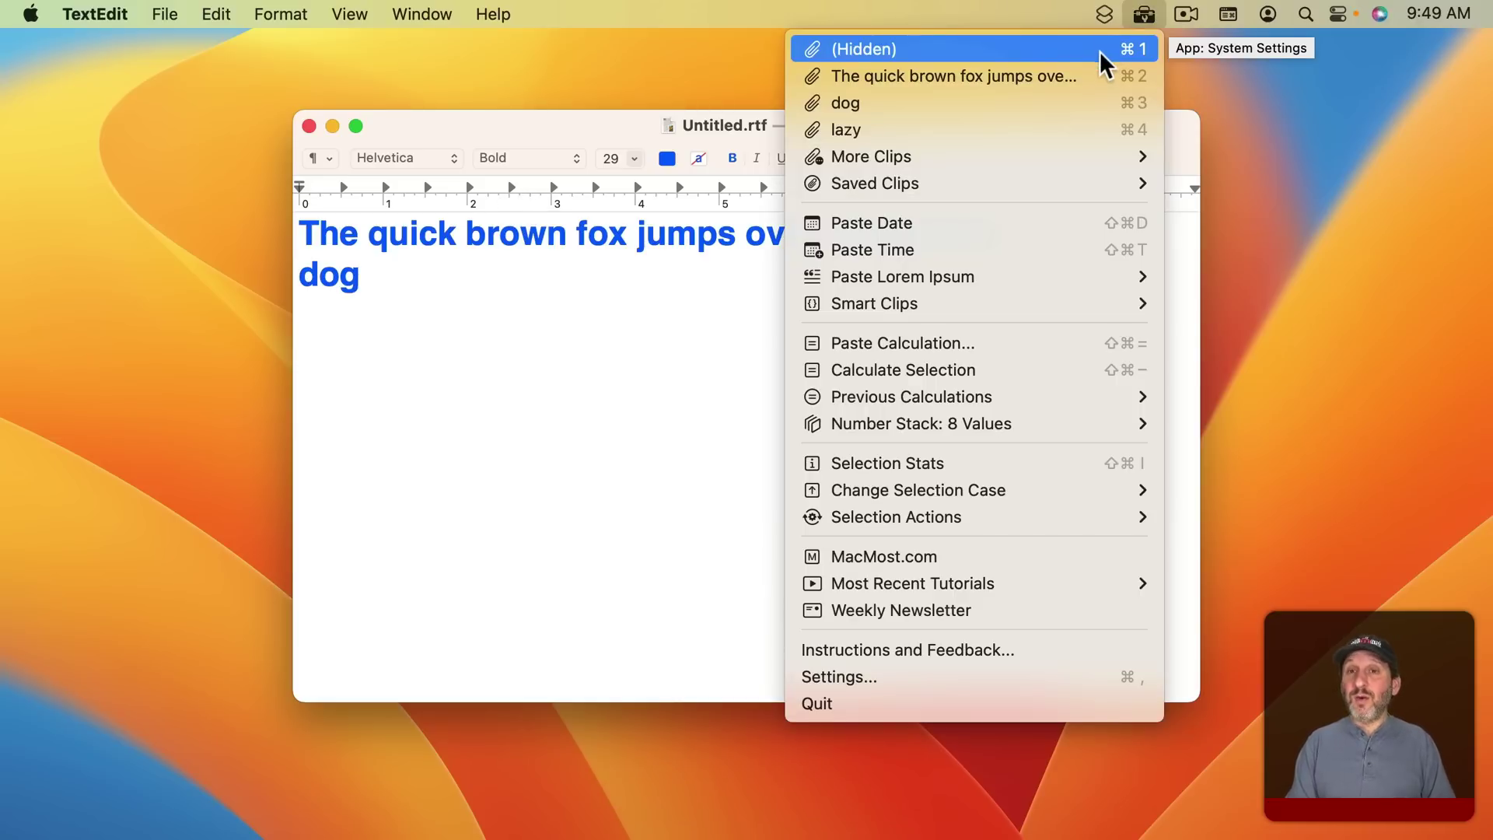
pyautogui.press('alt')
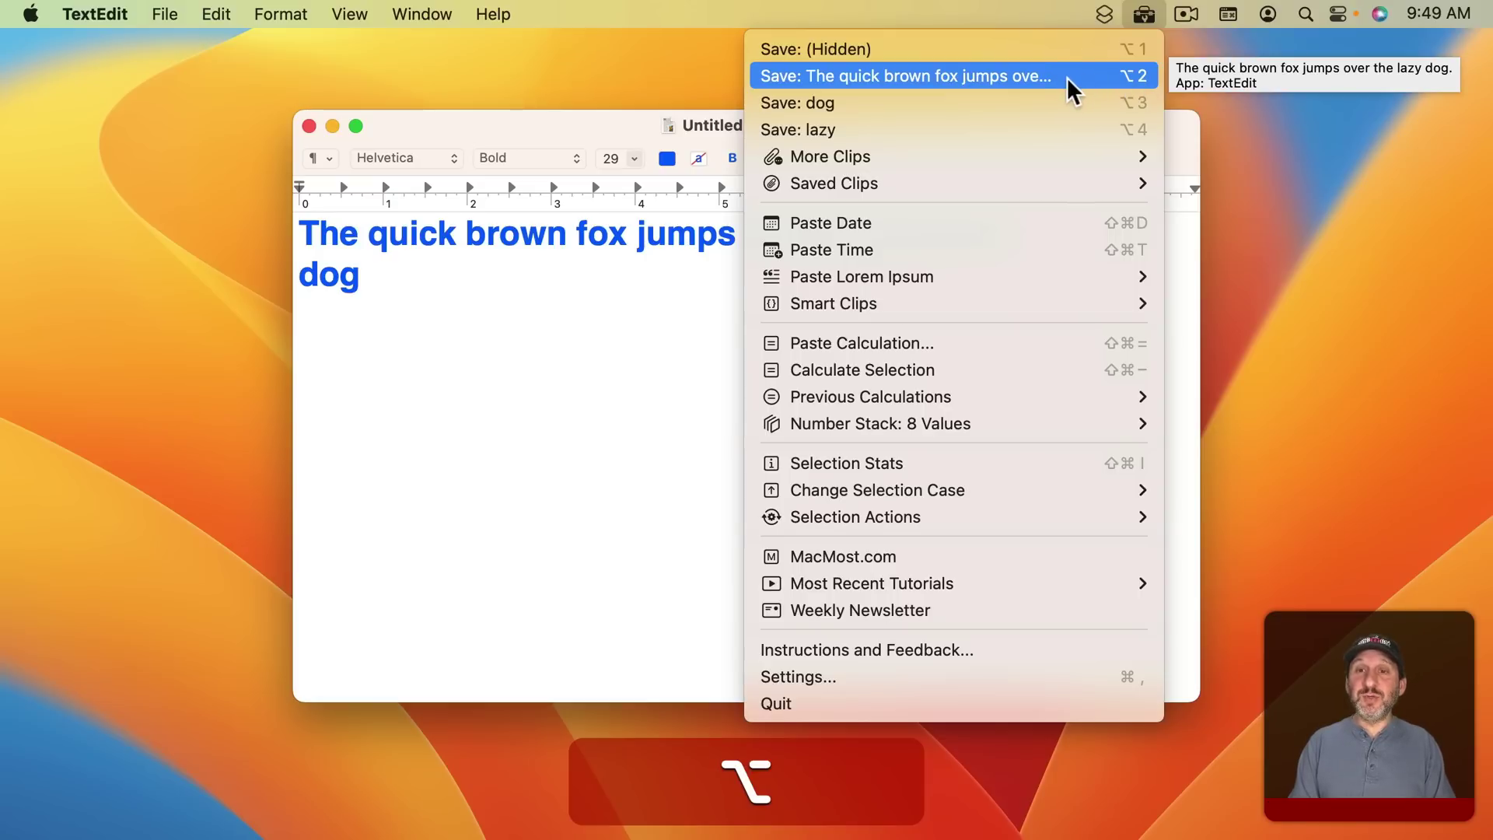
pyautogui.hotkey('alt', '2')
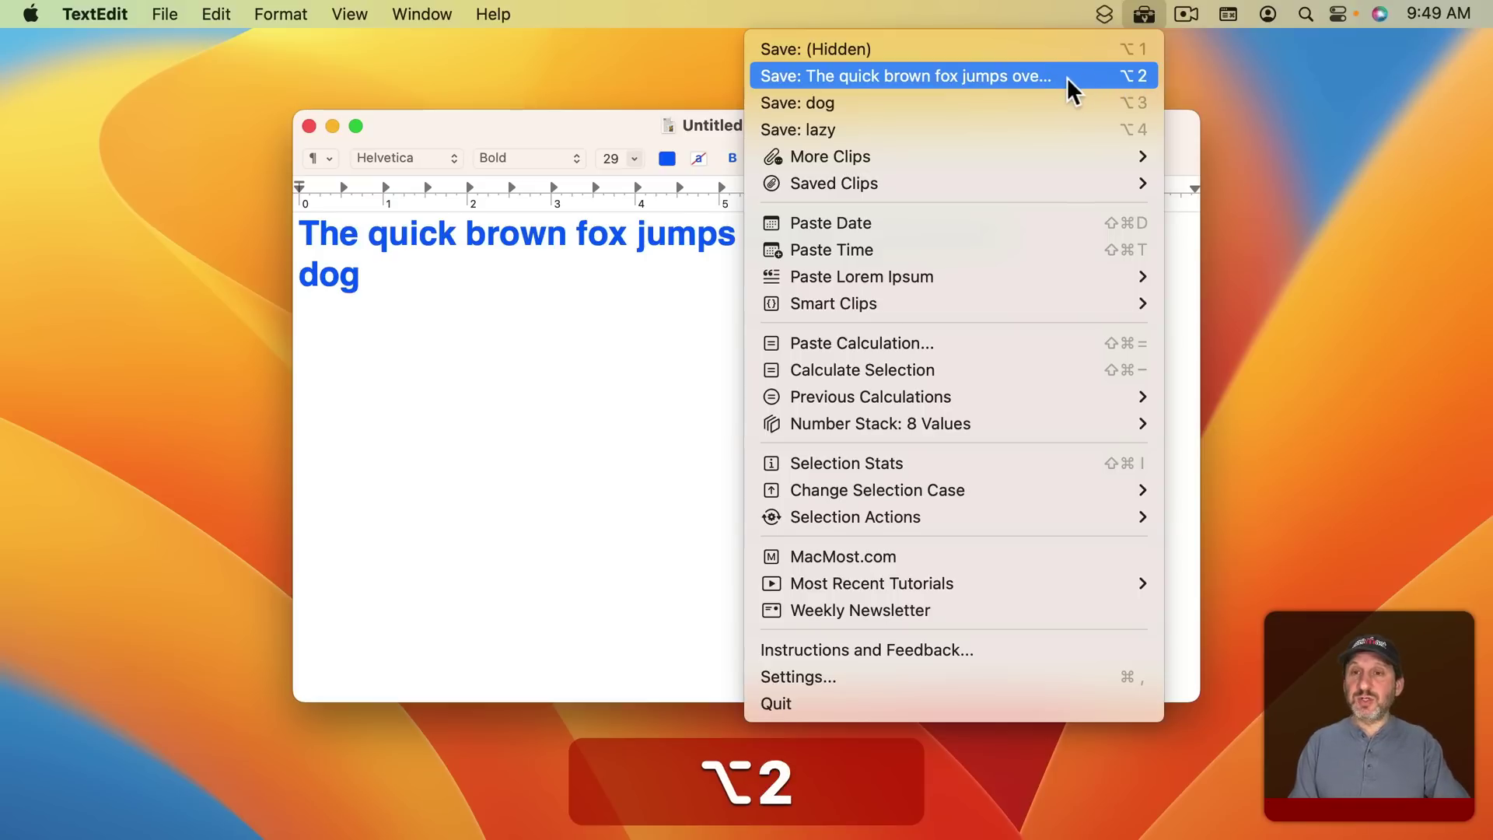
pyautogui.click(1185, 11)
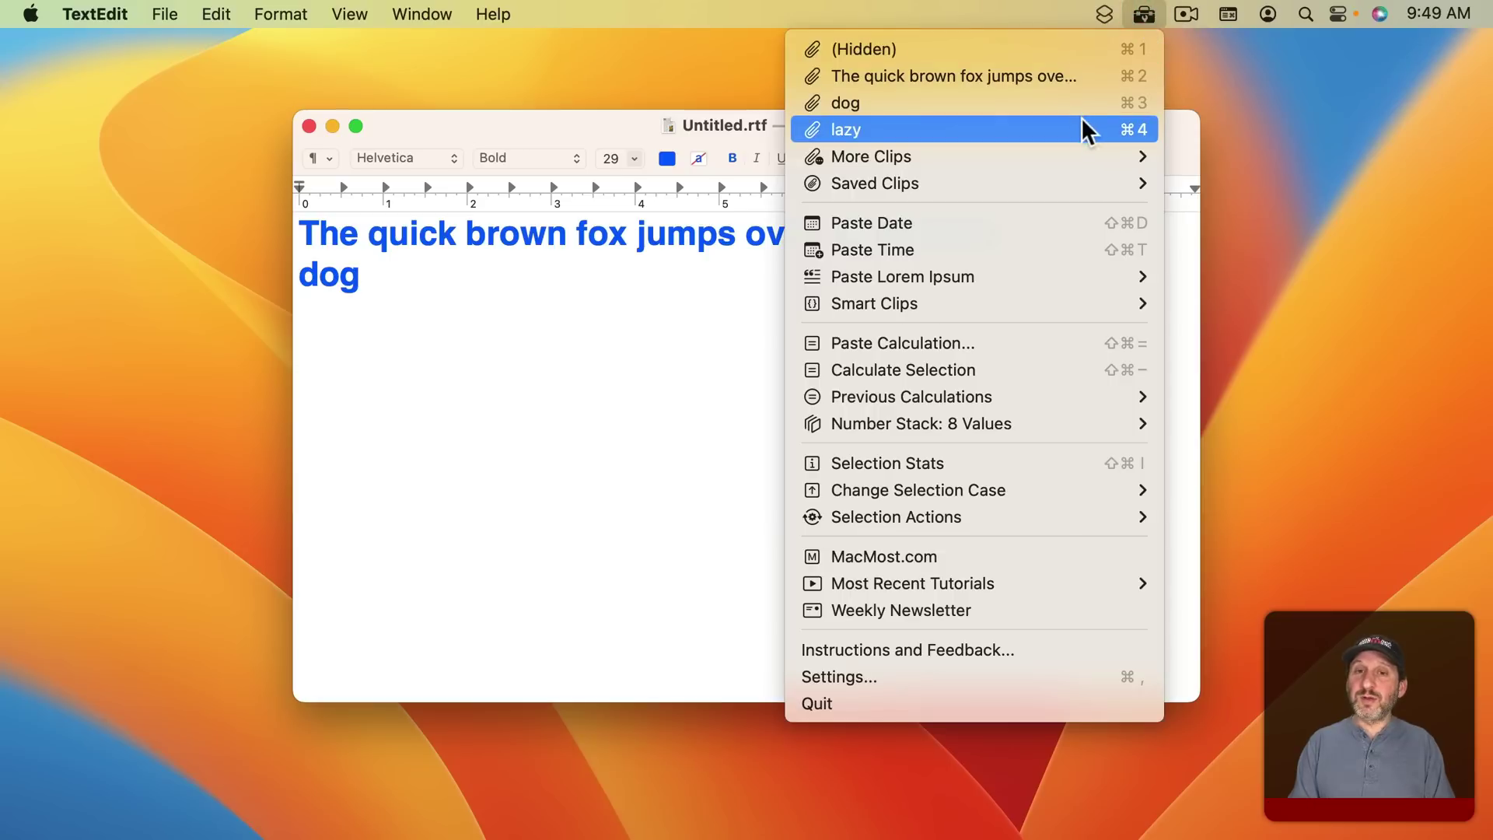
pyautogui.moveTo(1060, 182)
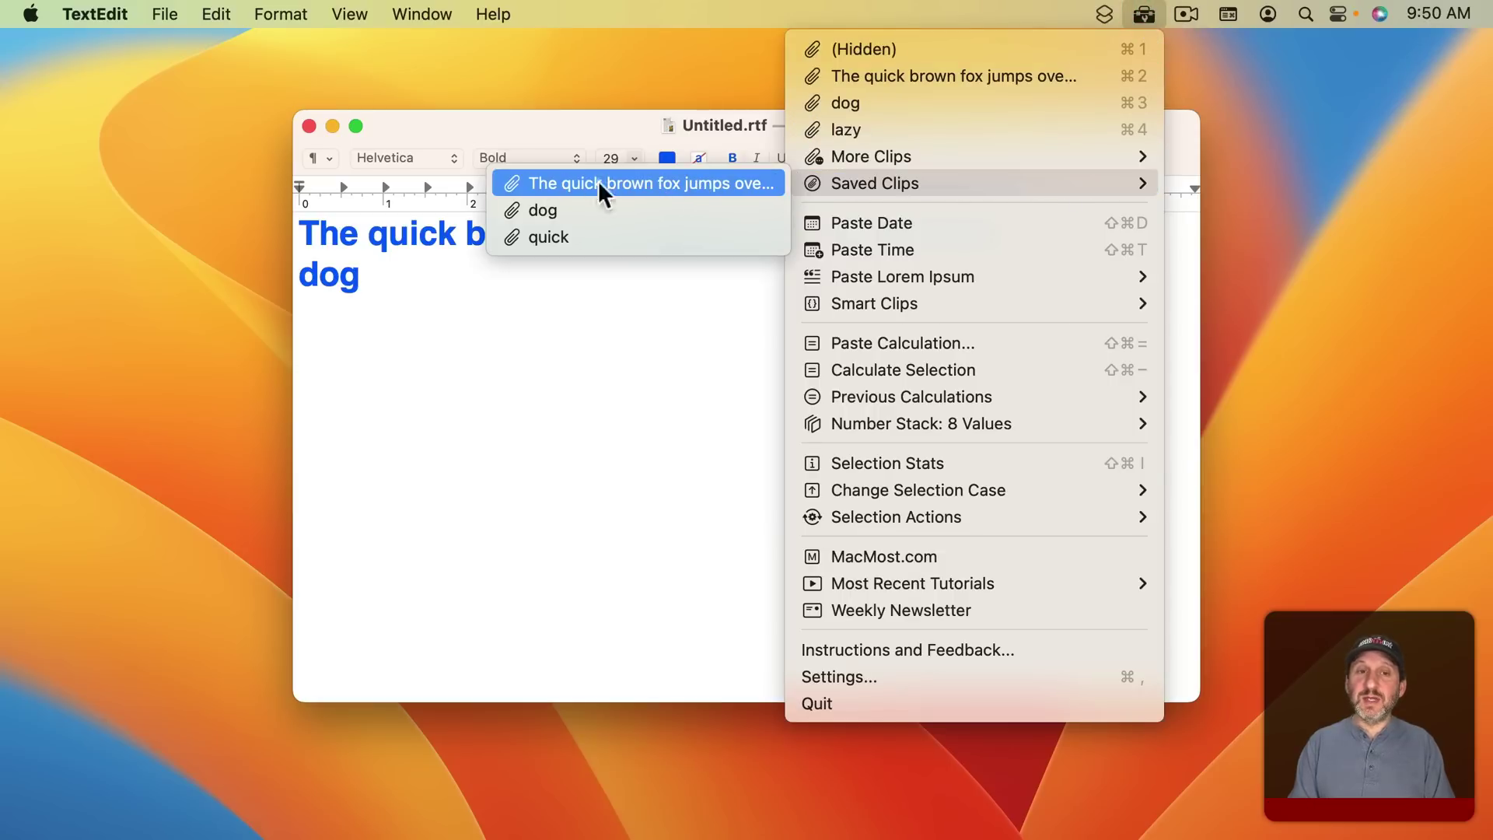
pyautogui.click(754, 188)
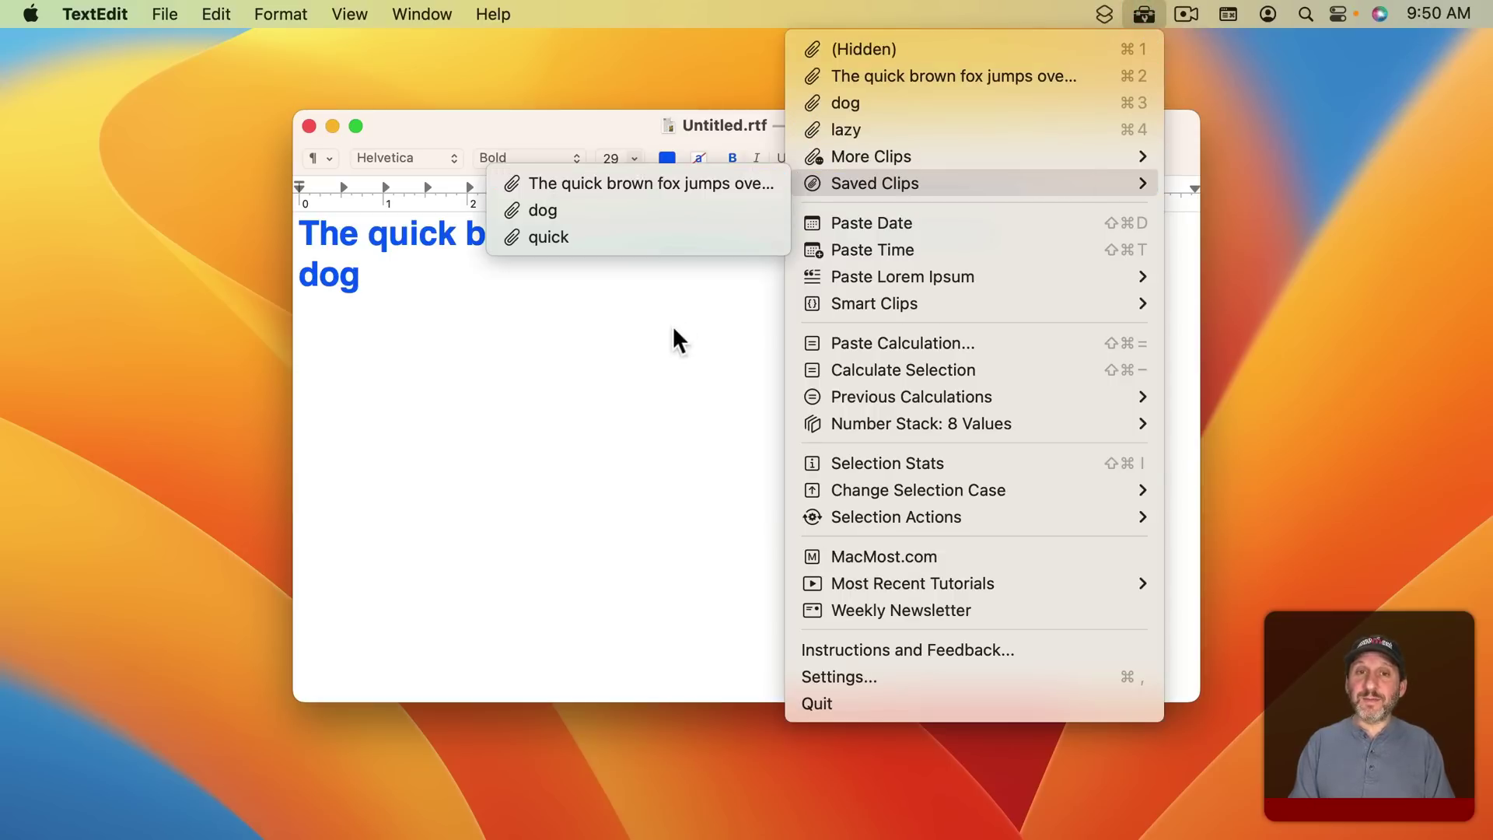
# - Open the ClipTools settings, view the actions available for Global Keyboard Shortcut 1, and close the settings without saving
pyautogui.click(1144, 15)
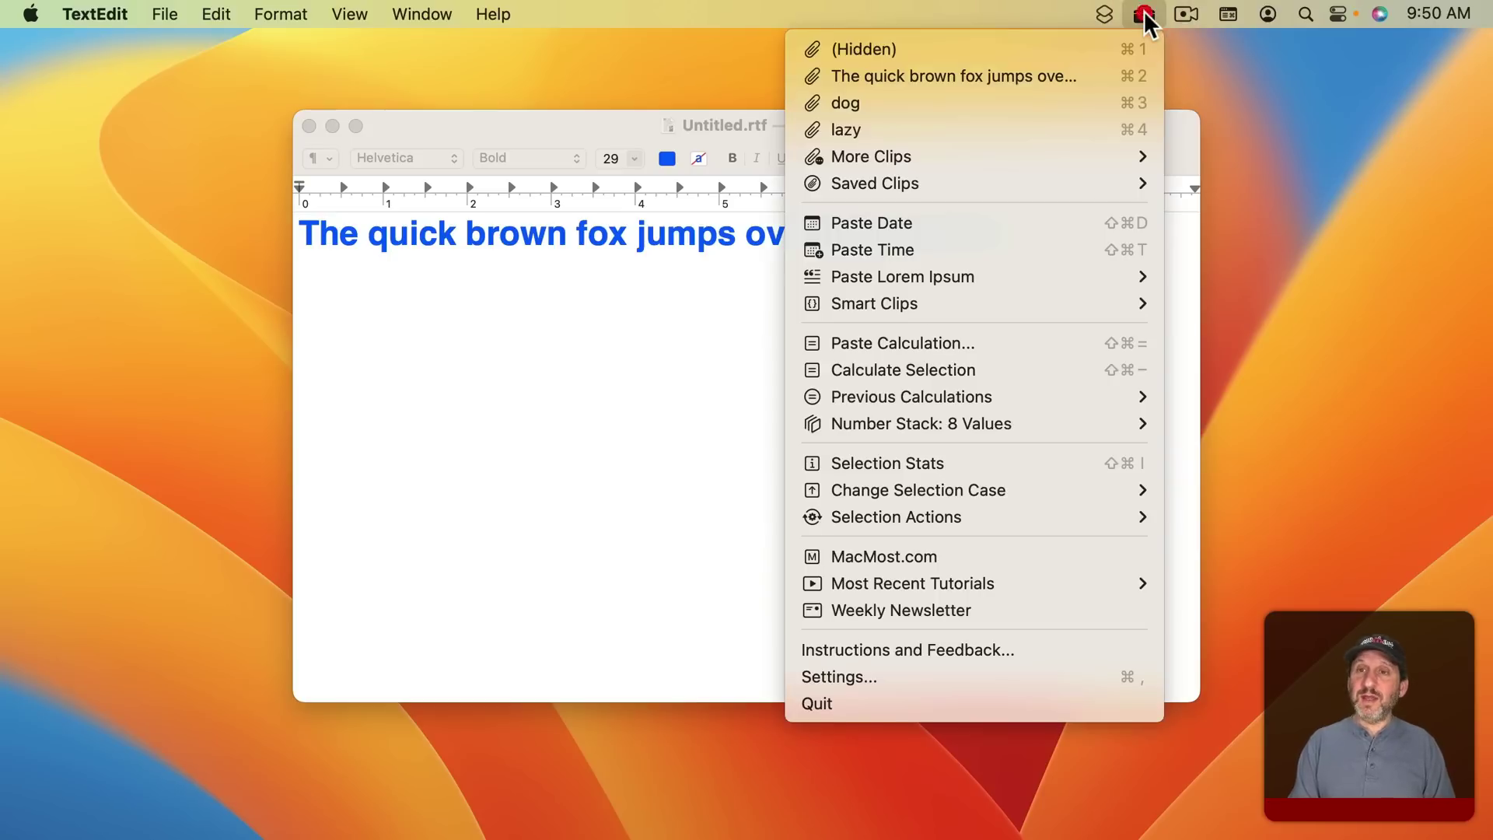
pyautogui.click(926, 680)
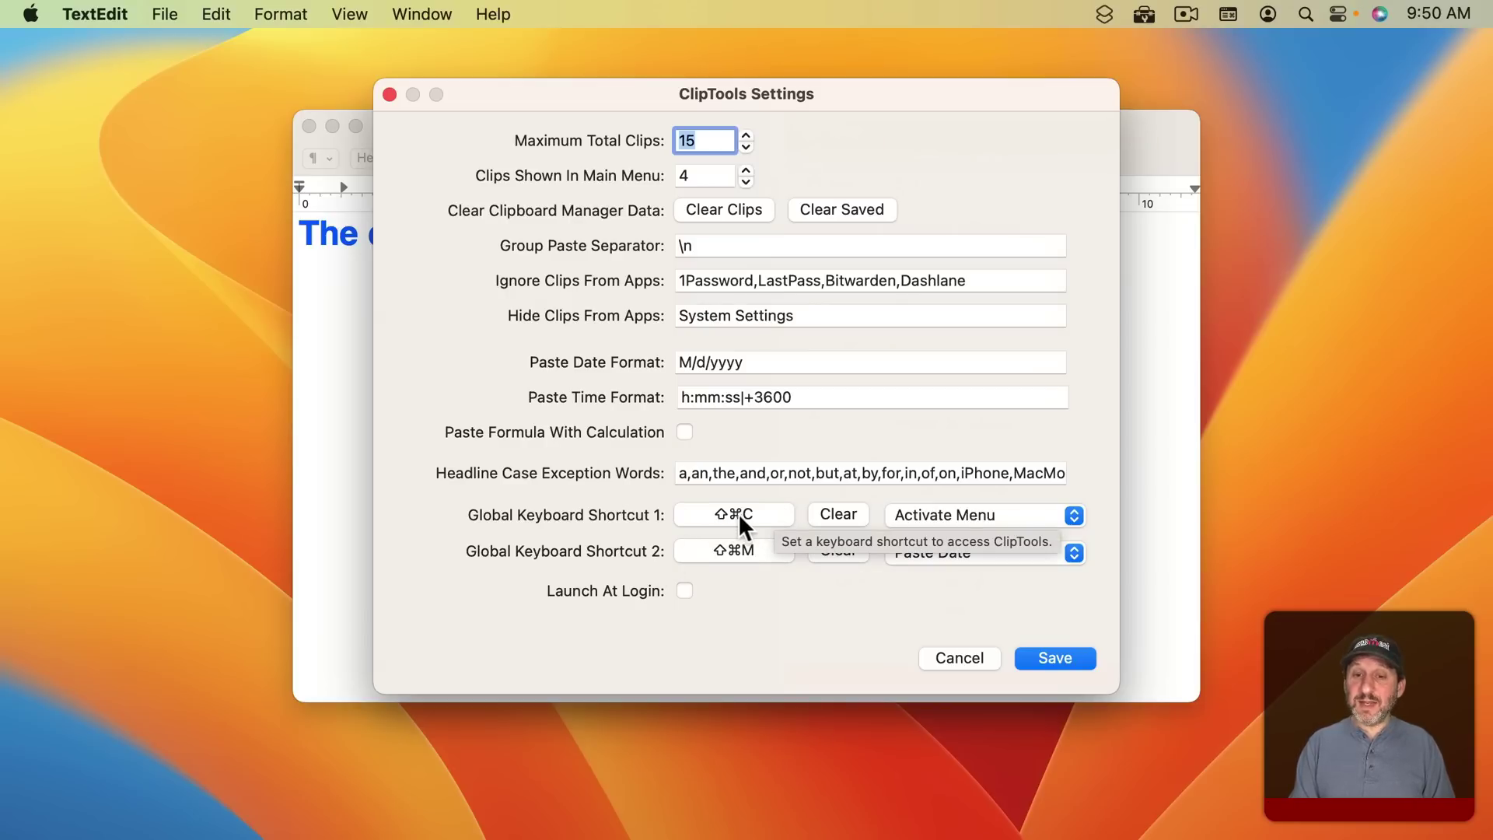
pyautogui.click(962, 518)
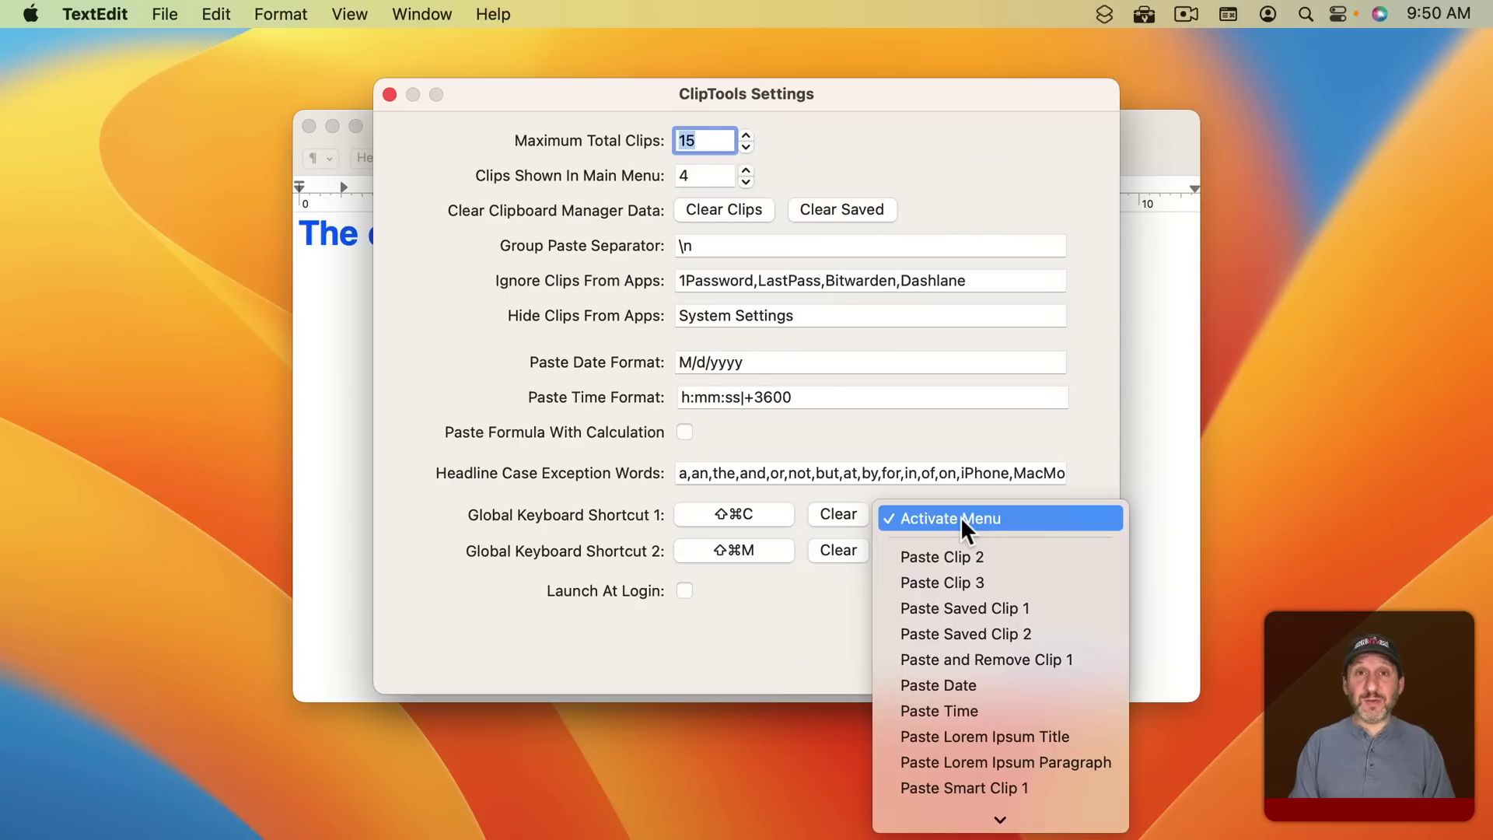
pyautogui.click(960, 518)
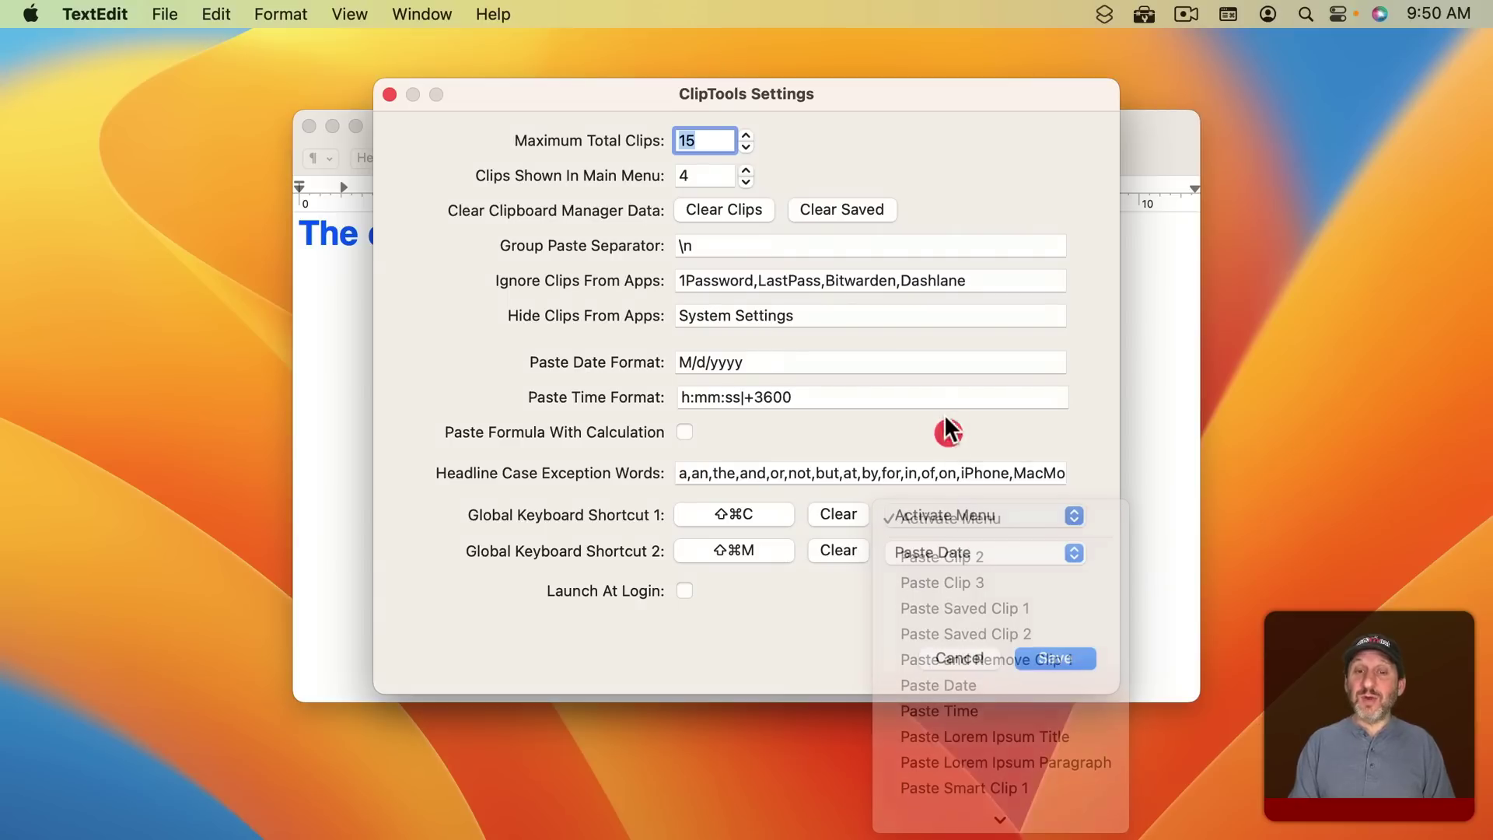
pyautogui.click(944, 654)
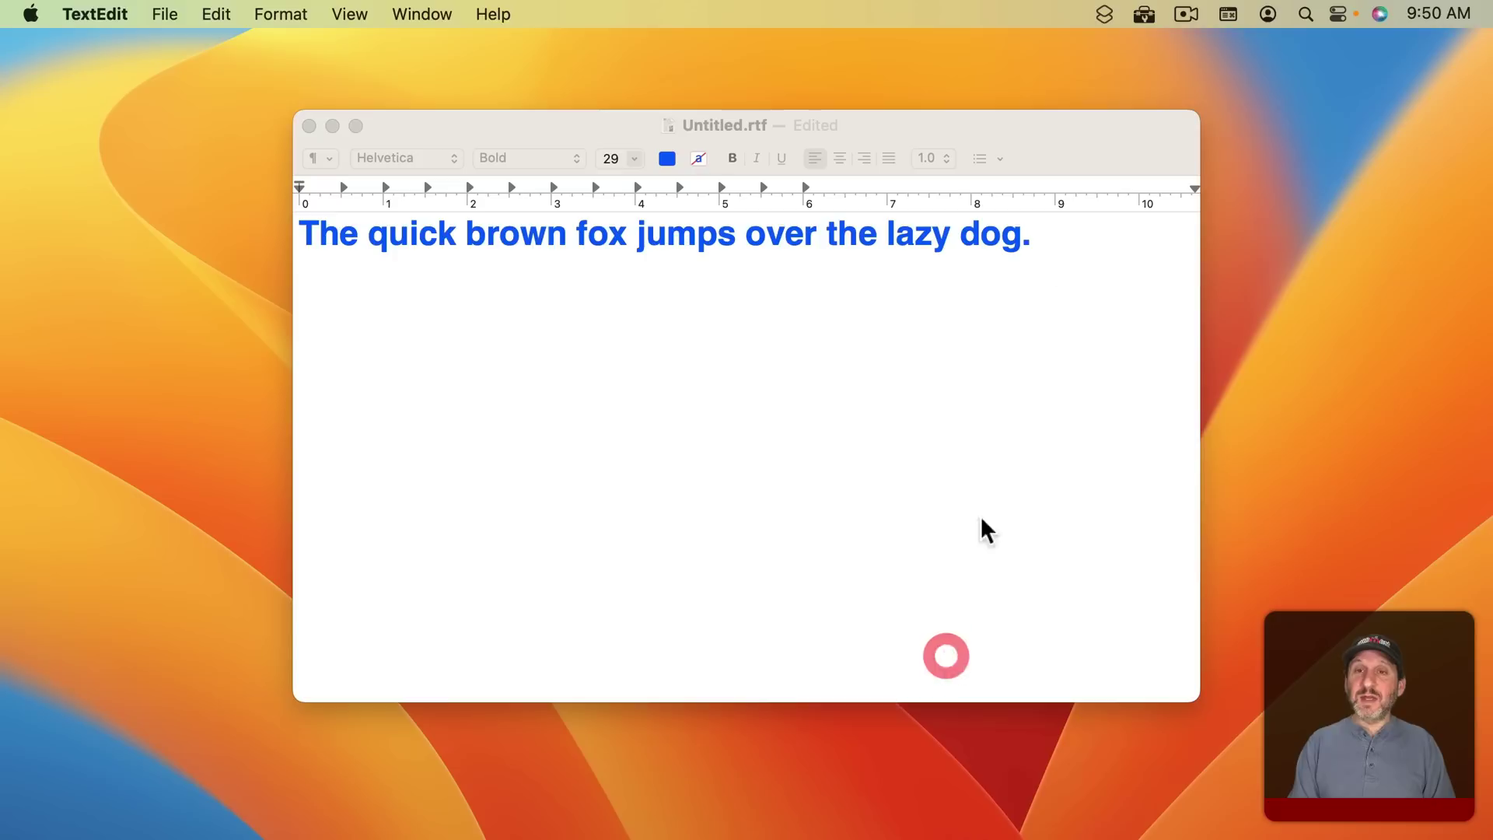
# - Paste the third clip, "dog", from the clip history on the empty line below the blue sentence
pyautogui.click(1140, 16)
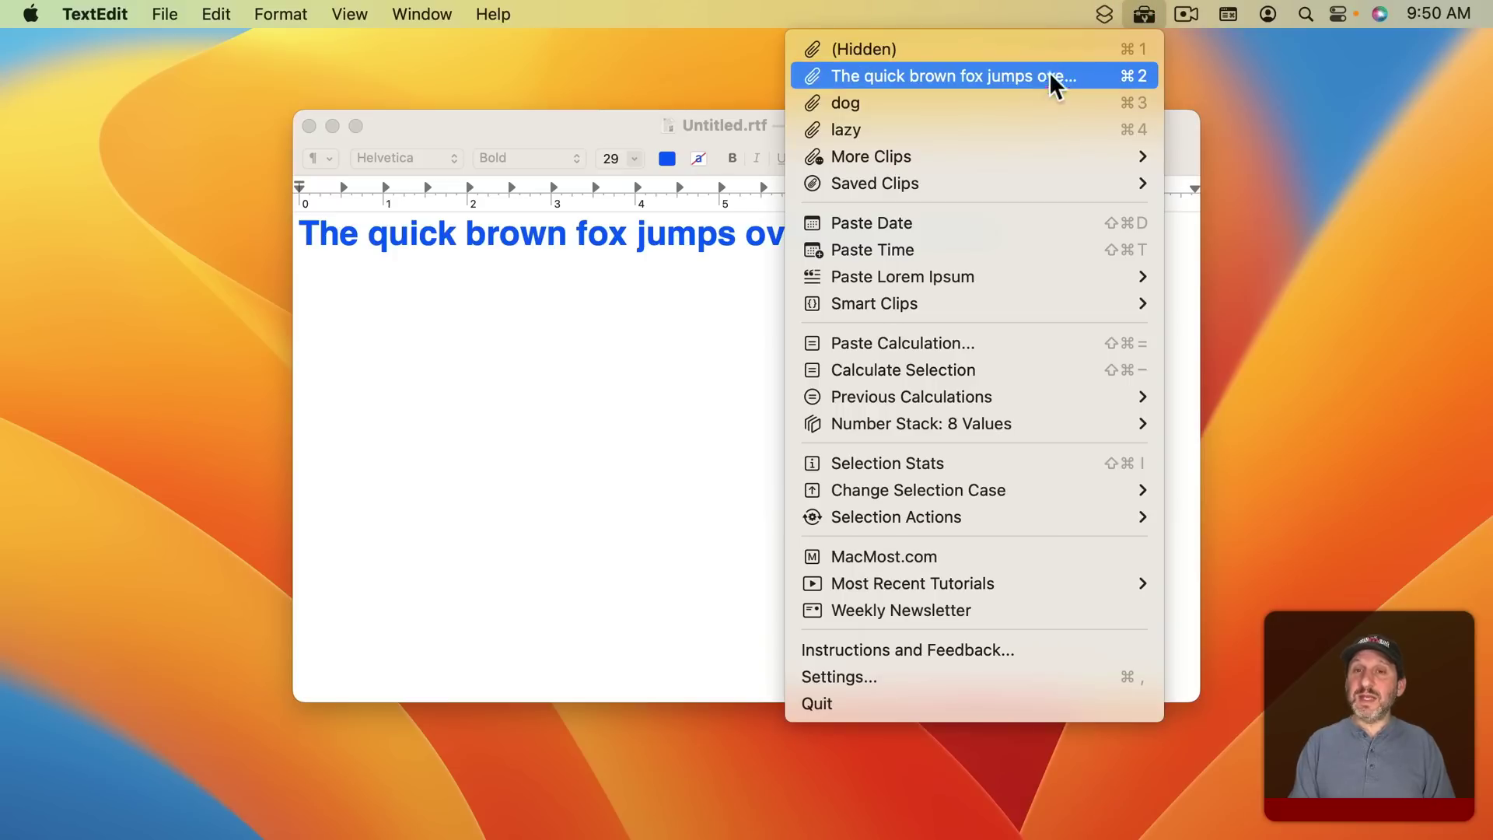
pyautogui.click(503, 319)
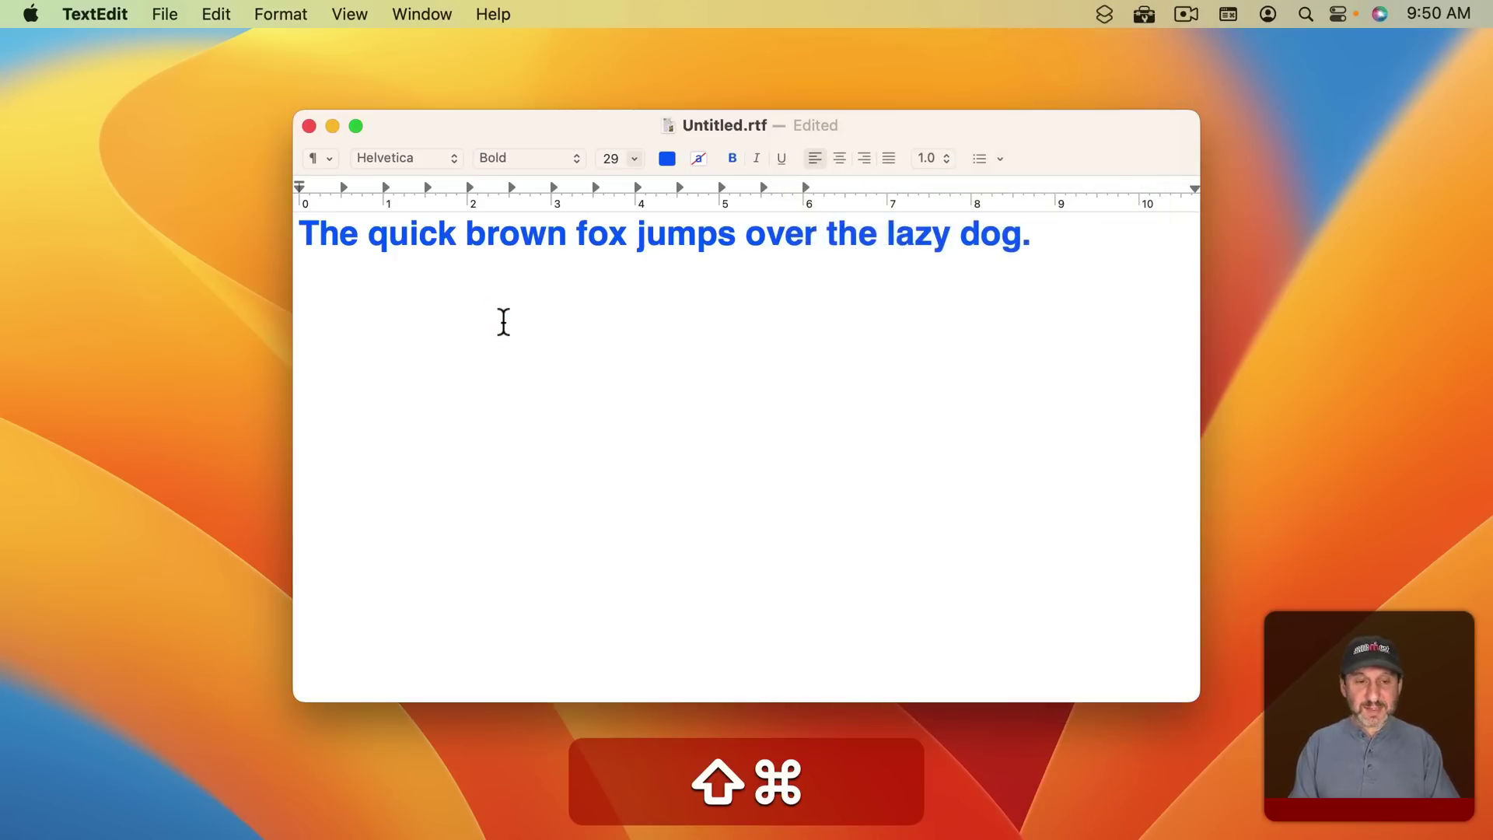
pyautogui.press('shift+cmd+c')
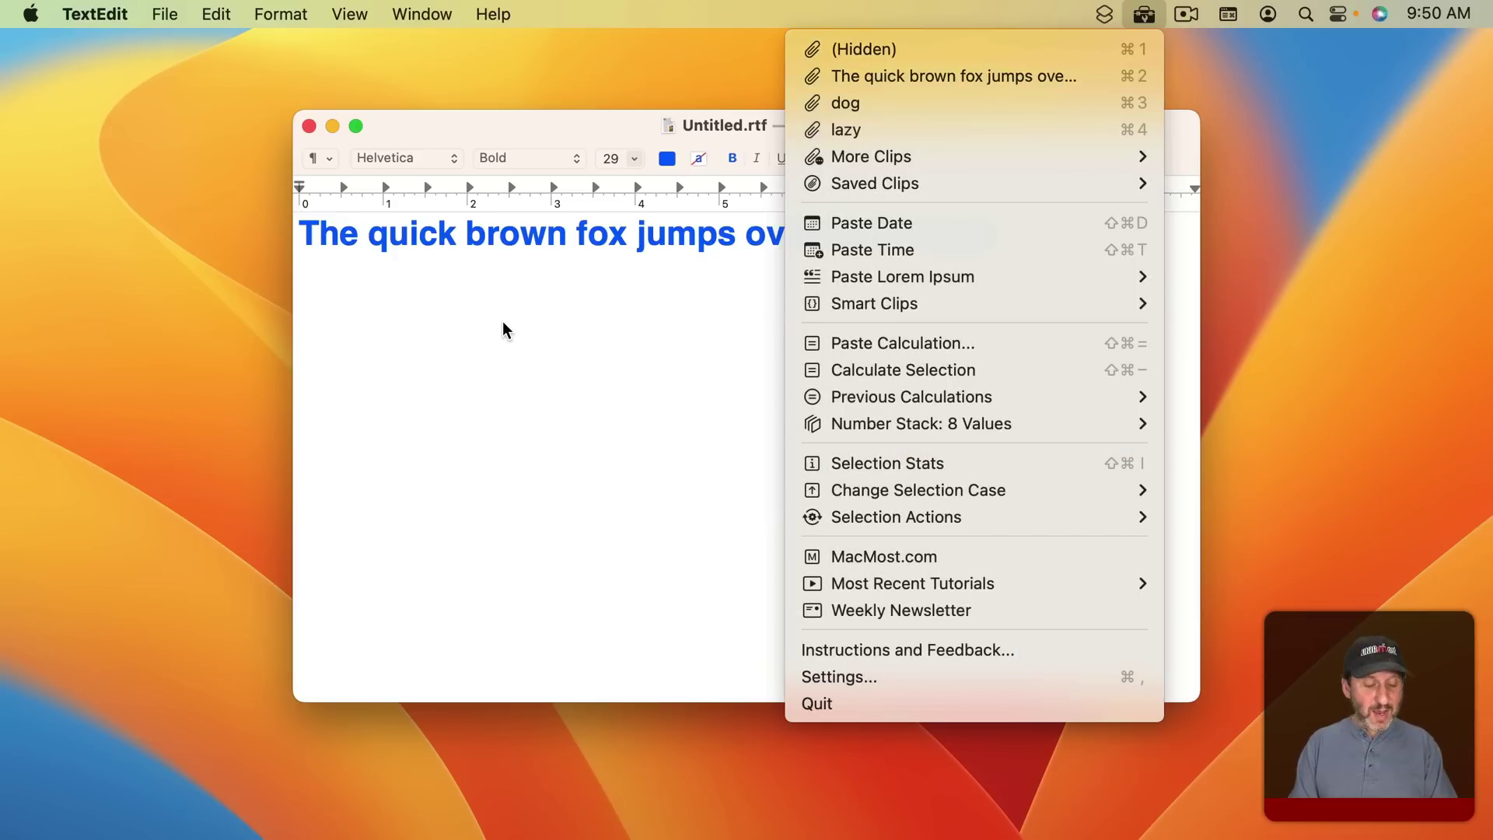
pyautogui.press('cmd+3')
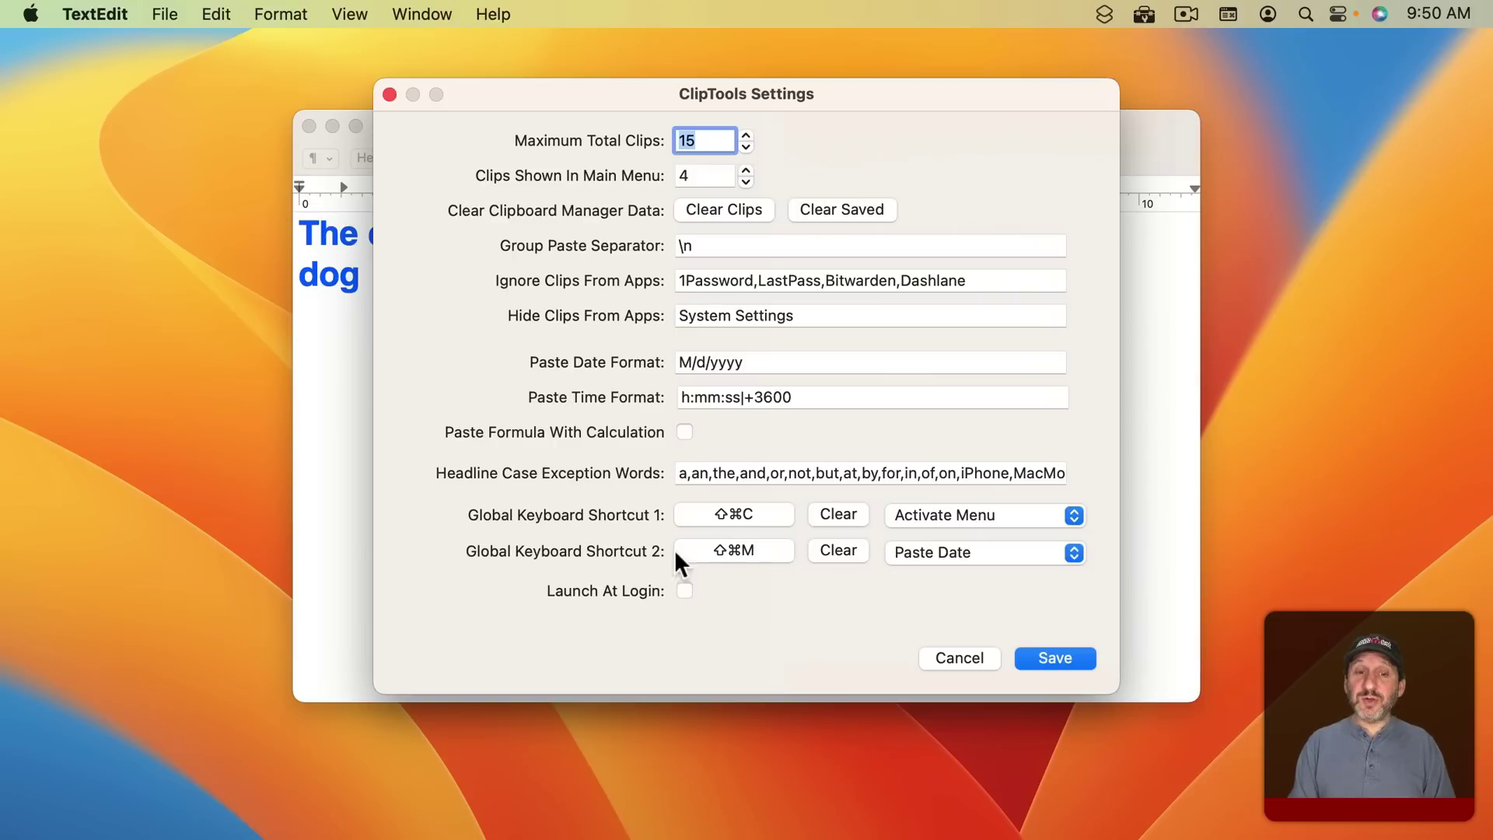
# - Set the action of Global Keyboard Shortcut 2 to Paste Clip 3 and save the ClipTools settings
pyautogui.click(946, 553)
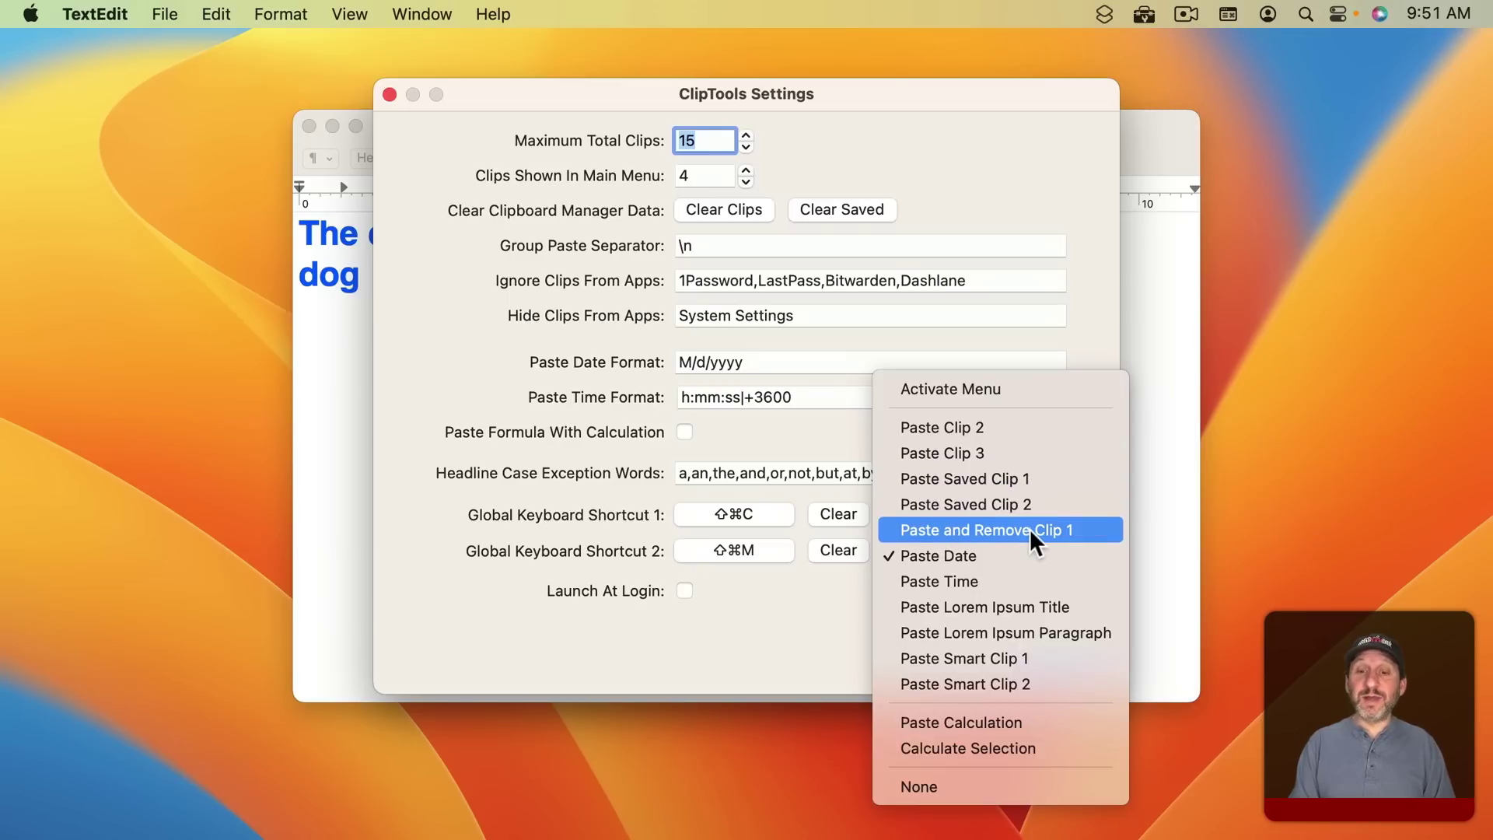
pyautogui.click(964, 454)
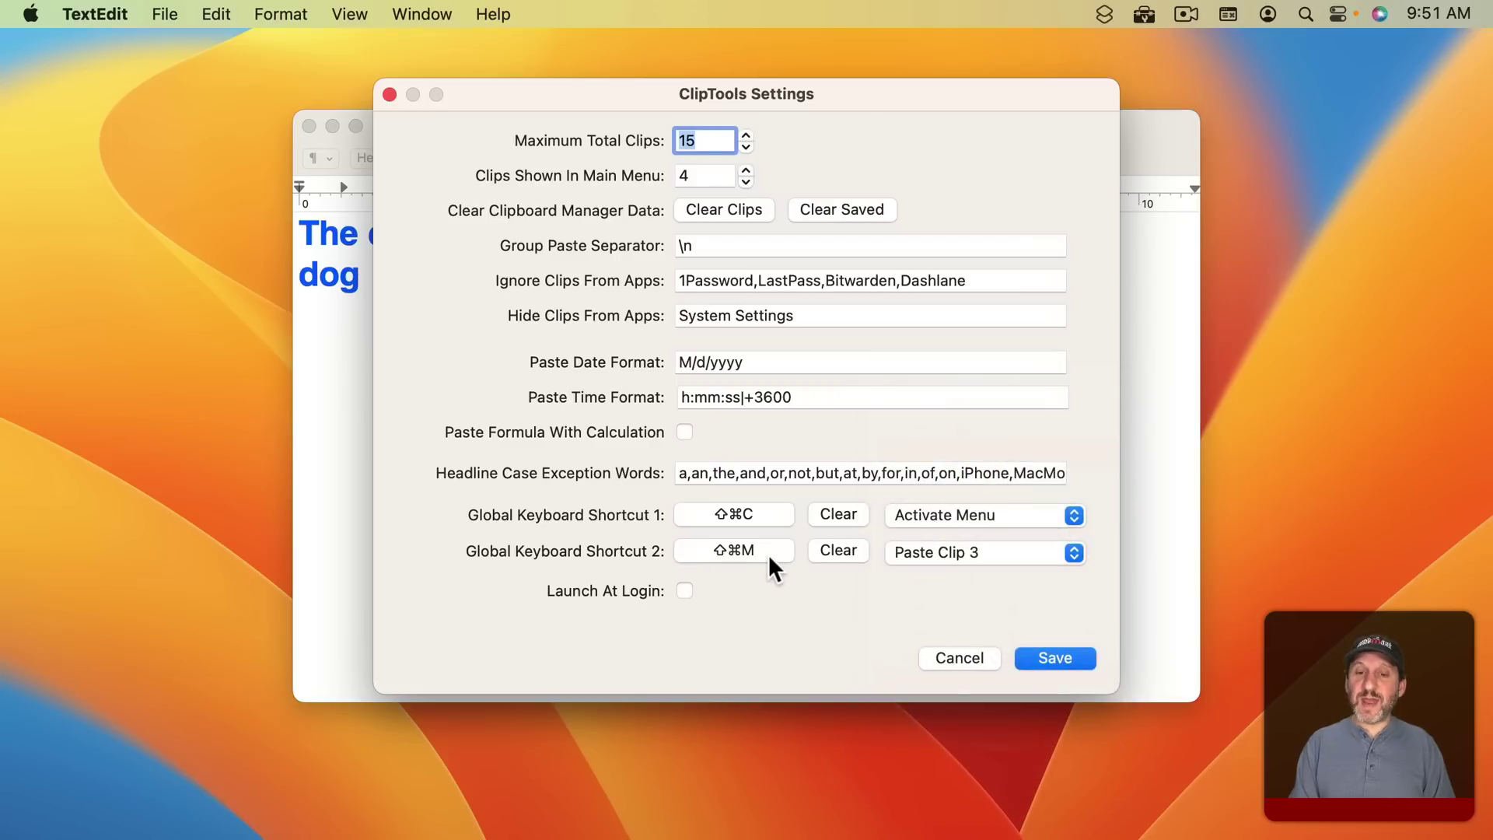
pyautogui.click(1039, 656)
# - Delete the pasted "dog" and insert clip 3 on a new line below the sentence using Global Keyboard Shortcut 2
pyautogui.press('BackSpace')
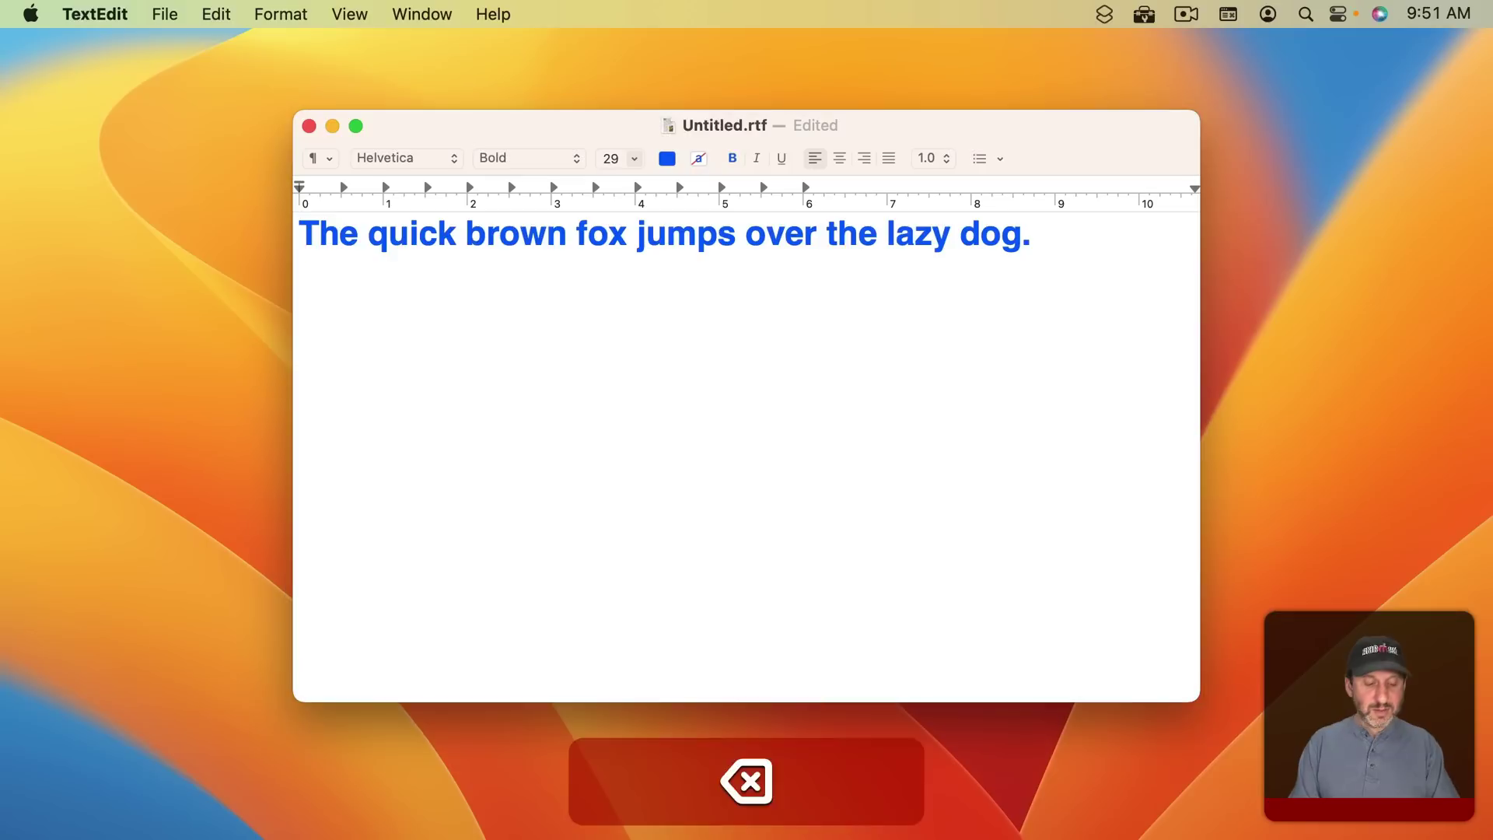
pyautogui.press('Return')
pyautogui.press('shift+super+m')
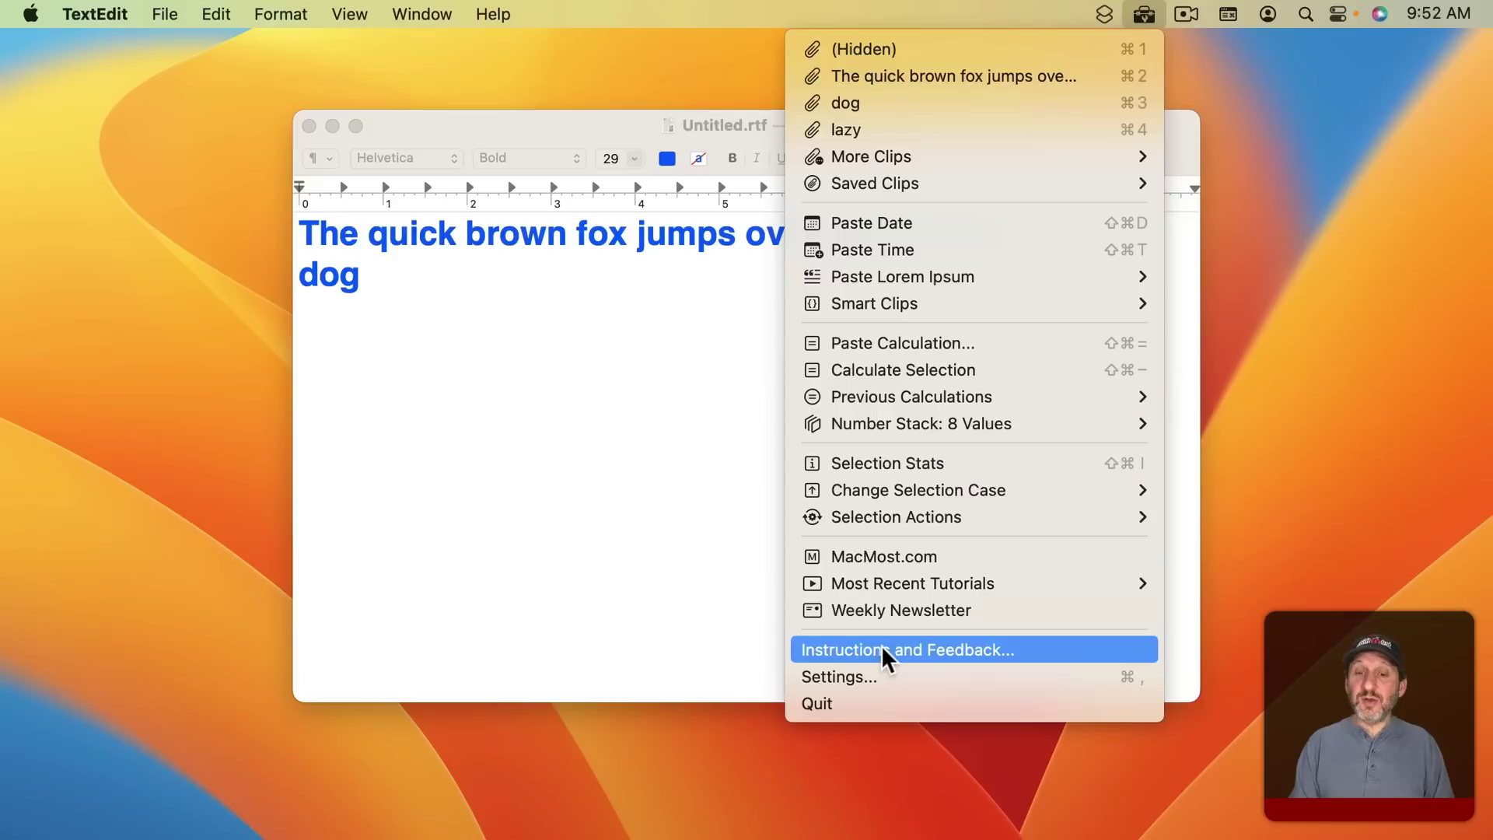
# - Open the ClipTools instructions page in Safari and examine the Modifiers and Advanced notes in its Clips section
pyautogui.click(886, 652)
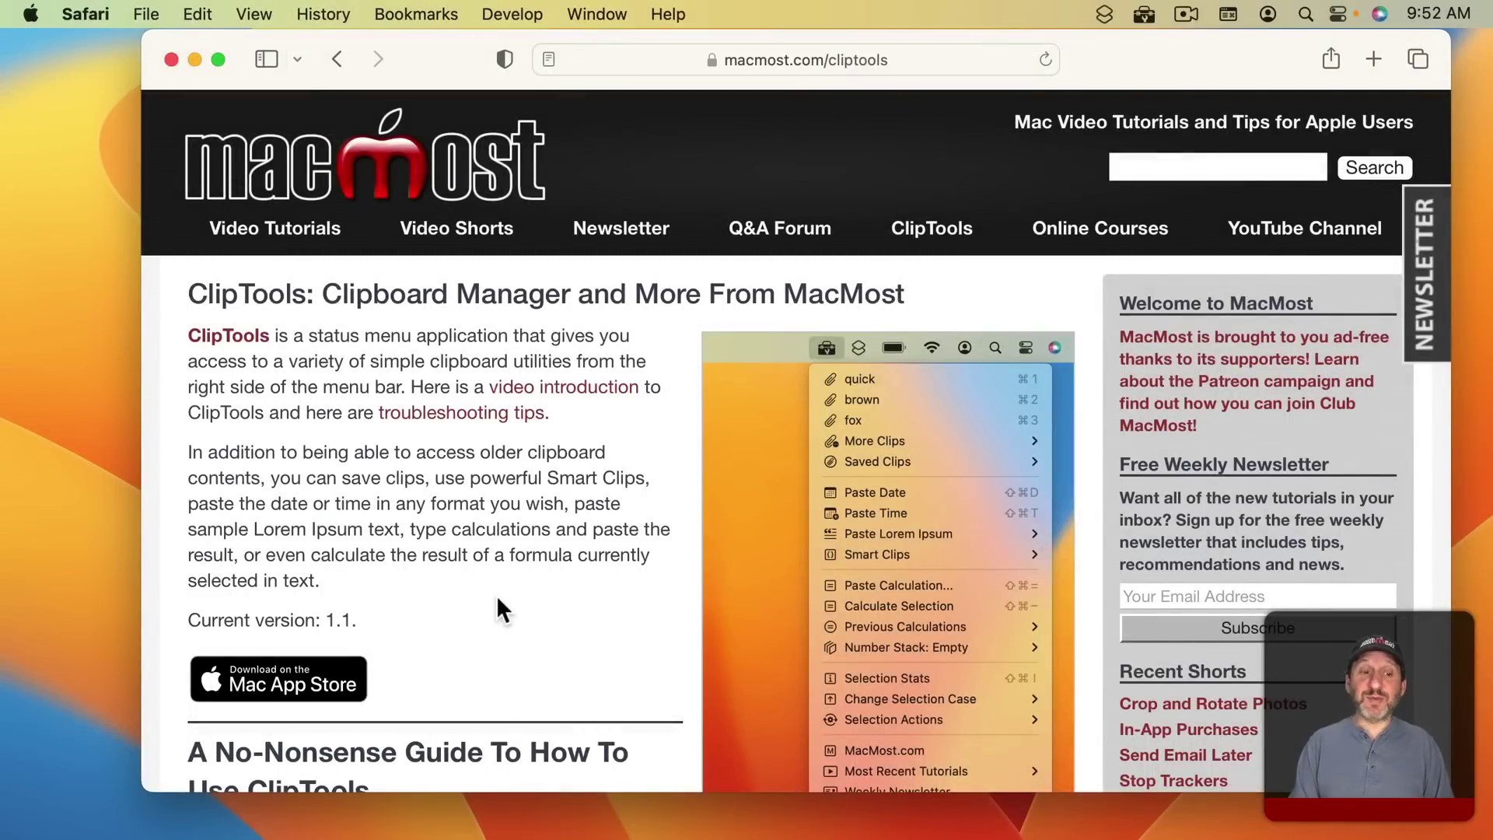
pyautogui.scroll(-10, 498, 606)
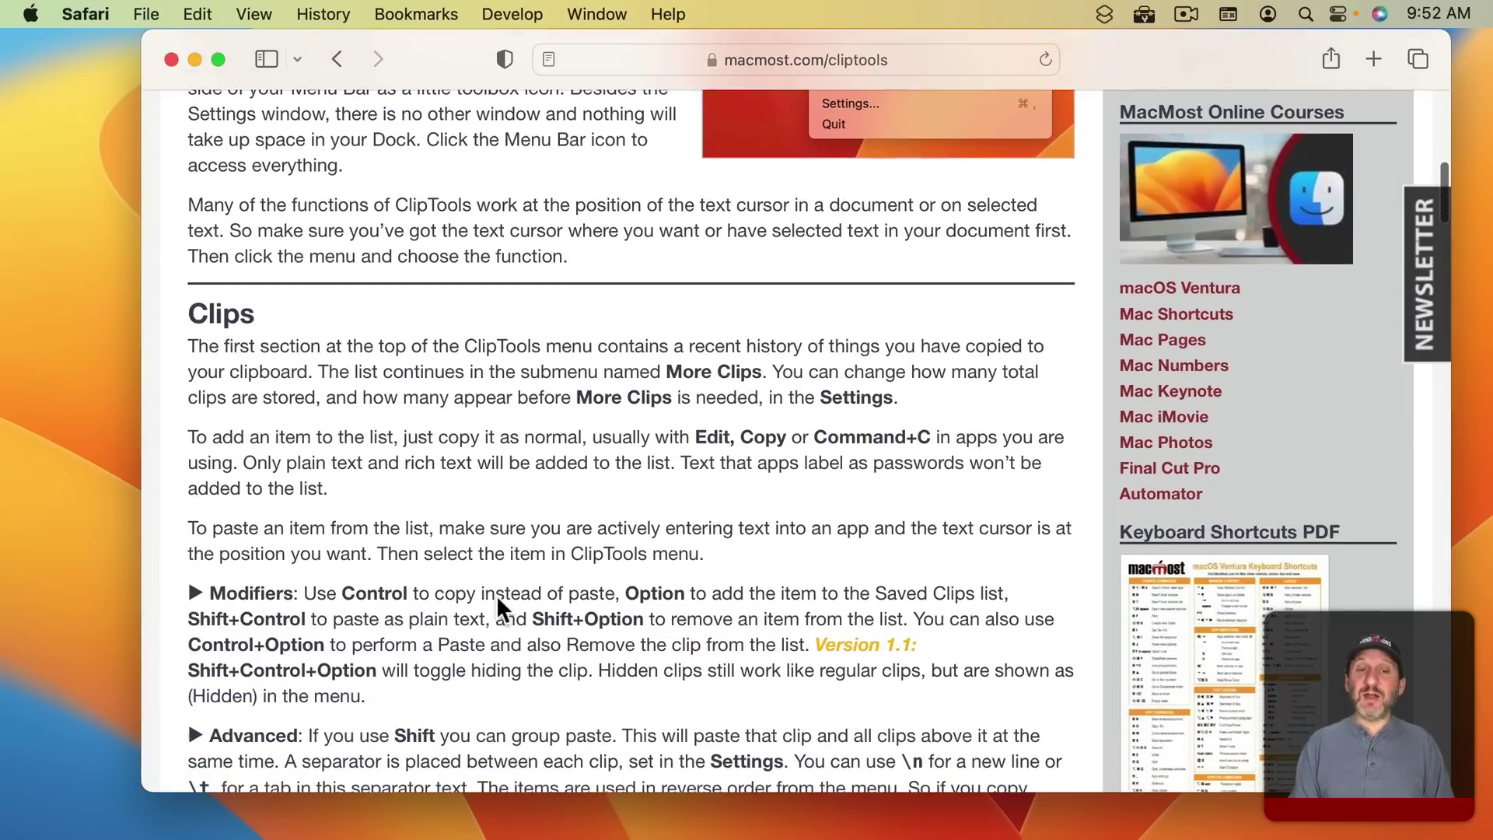
pyautogui.scroll(-3, 496, 595)
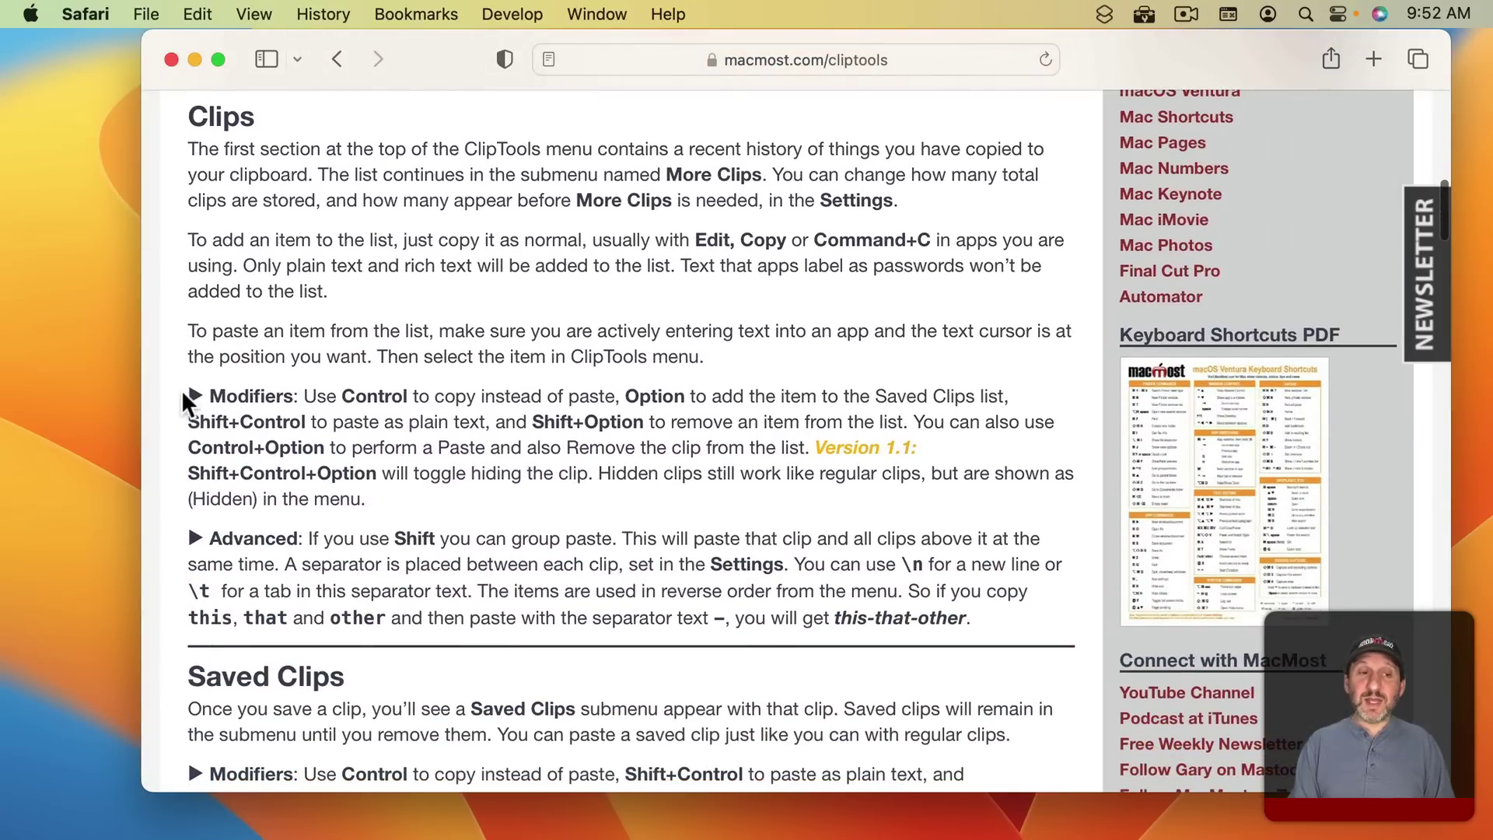
pyautogui.moveTo(183, 400); pyautogui.dragTo(413, 497)
pyautogui.click(199, 537)
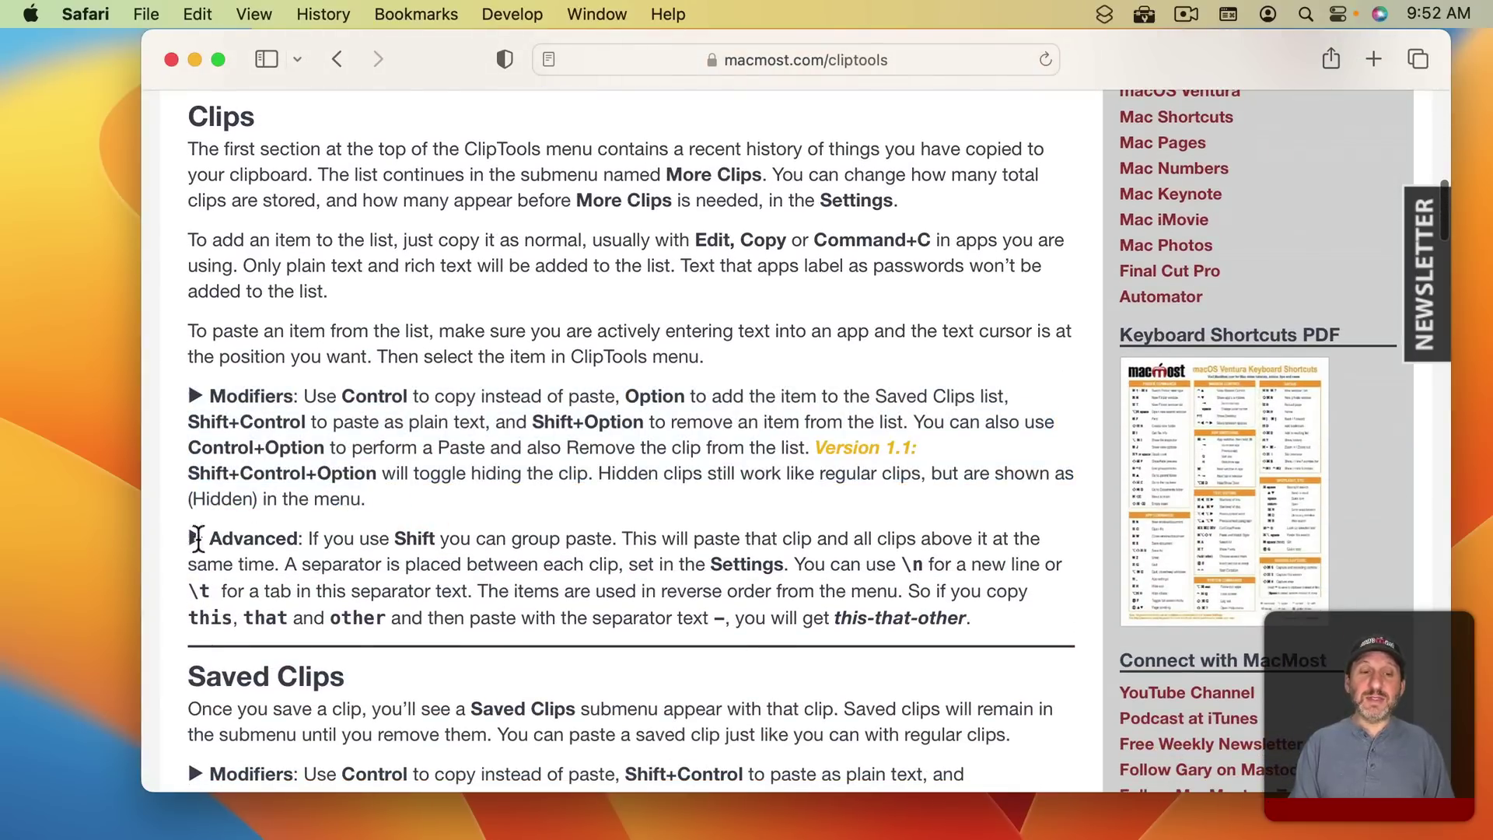
pyautogui.moveTo(199, 537); pyautogui.dragTo(1004, 617)
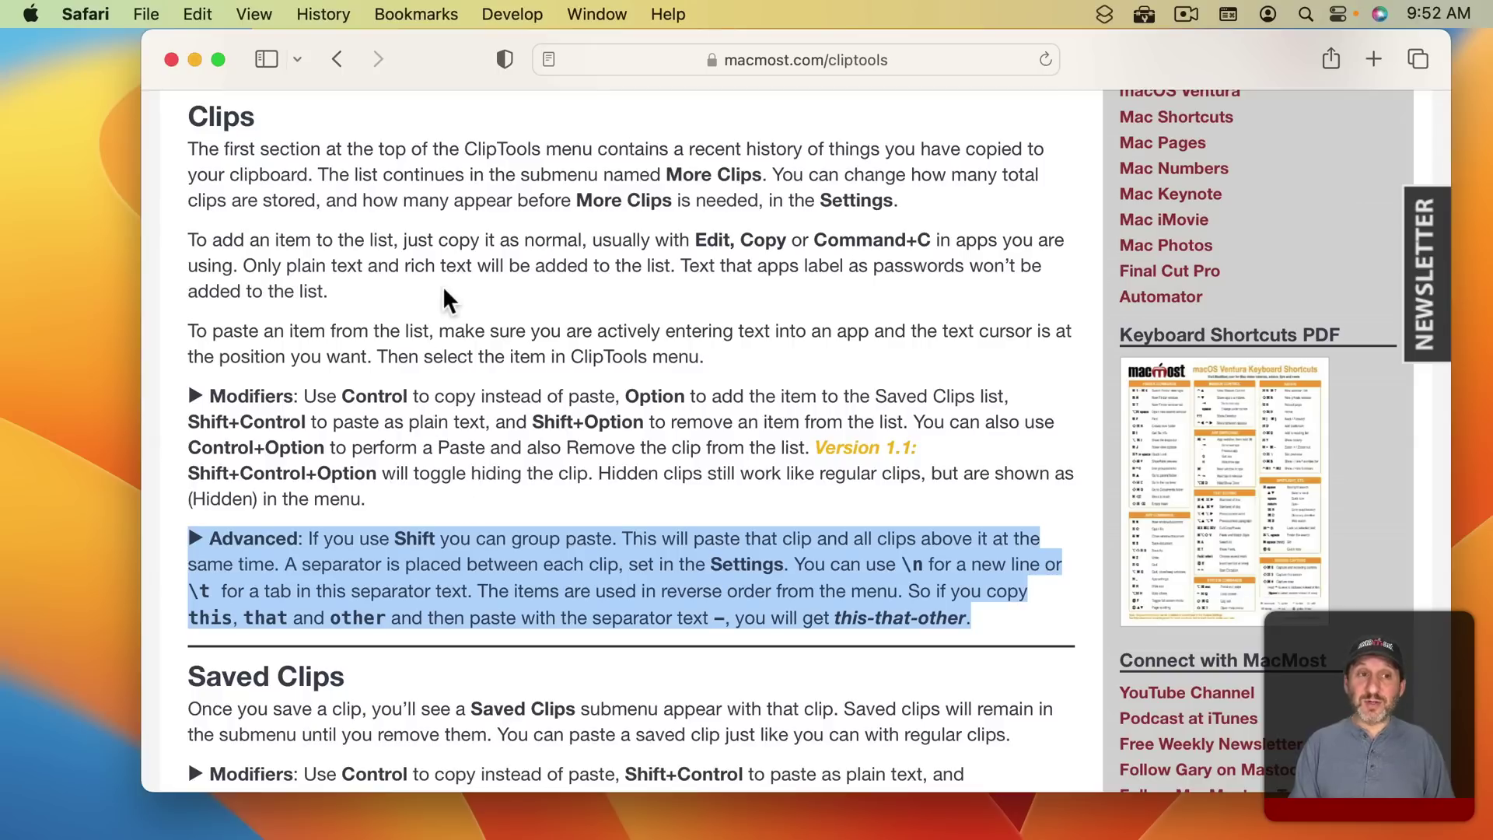
pyautogui.click(482, 364)
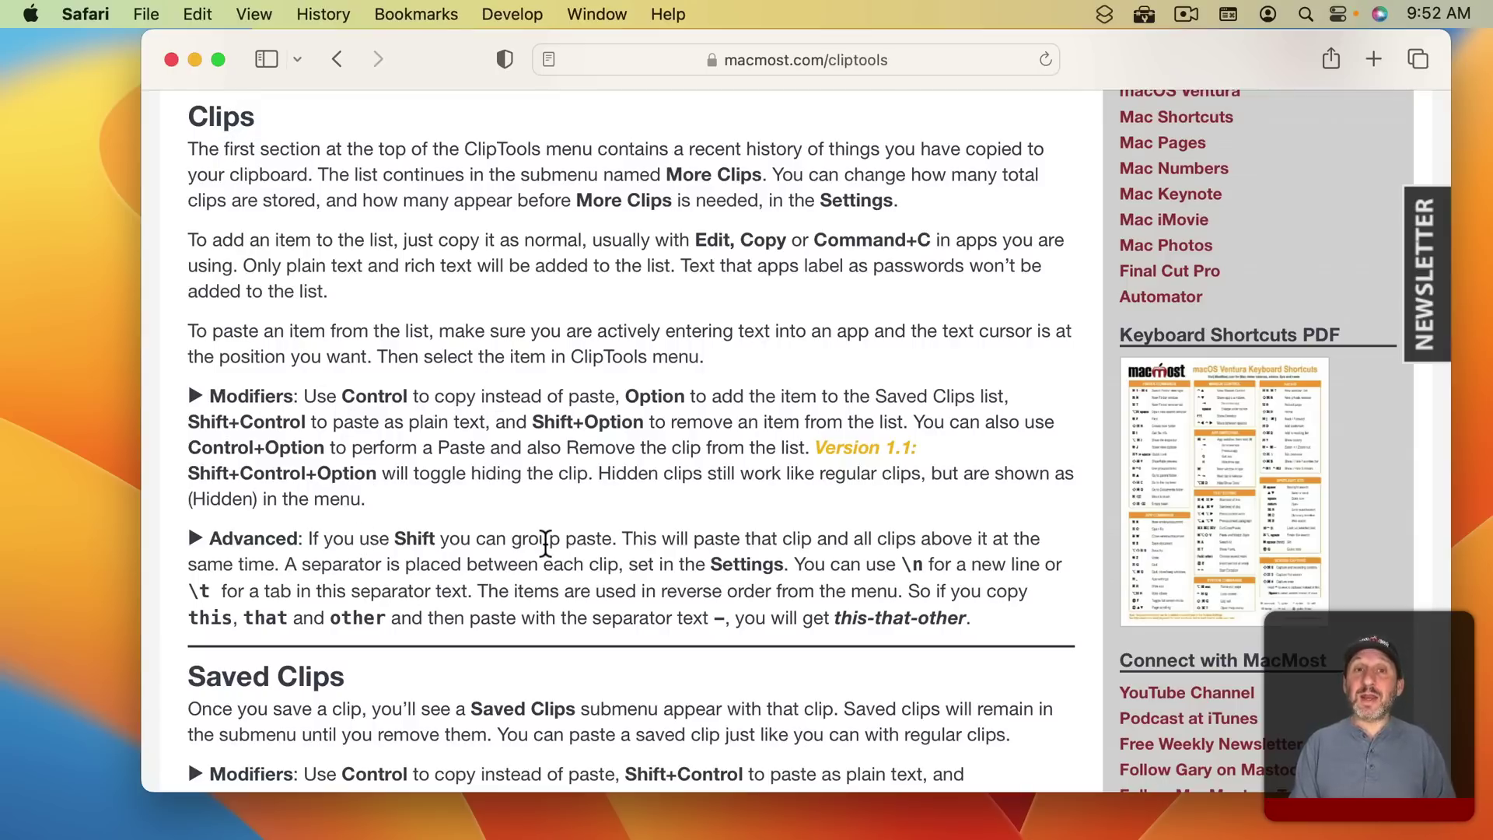
# - Look through the rest of the ClipTools instructions, from Paste Date and Paste Time to the Calculations section
pyautogui.scroll(-1, 538, 579)
pyautogui.scroll(-15, 538, 580)
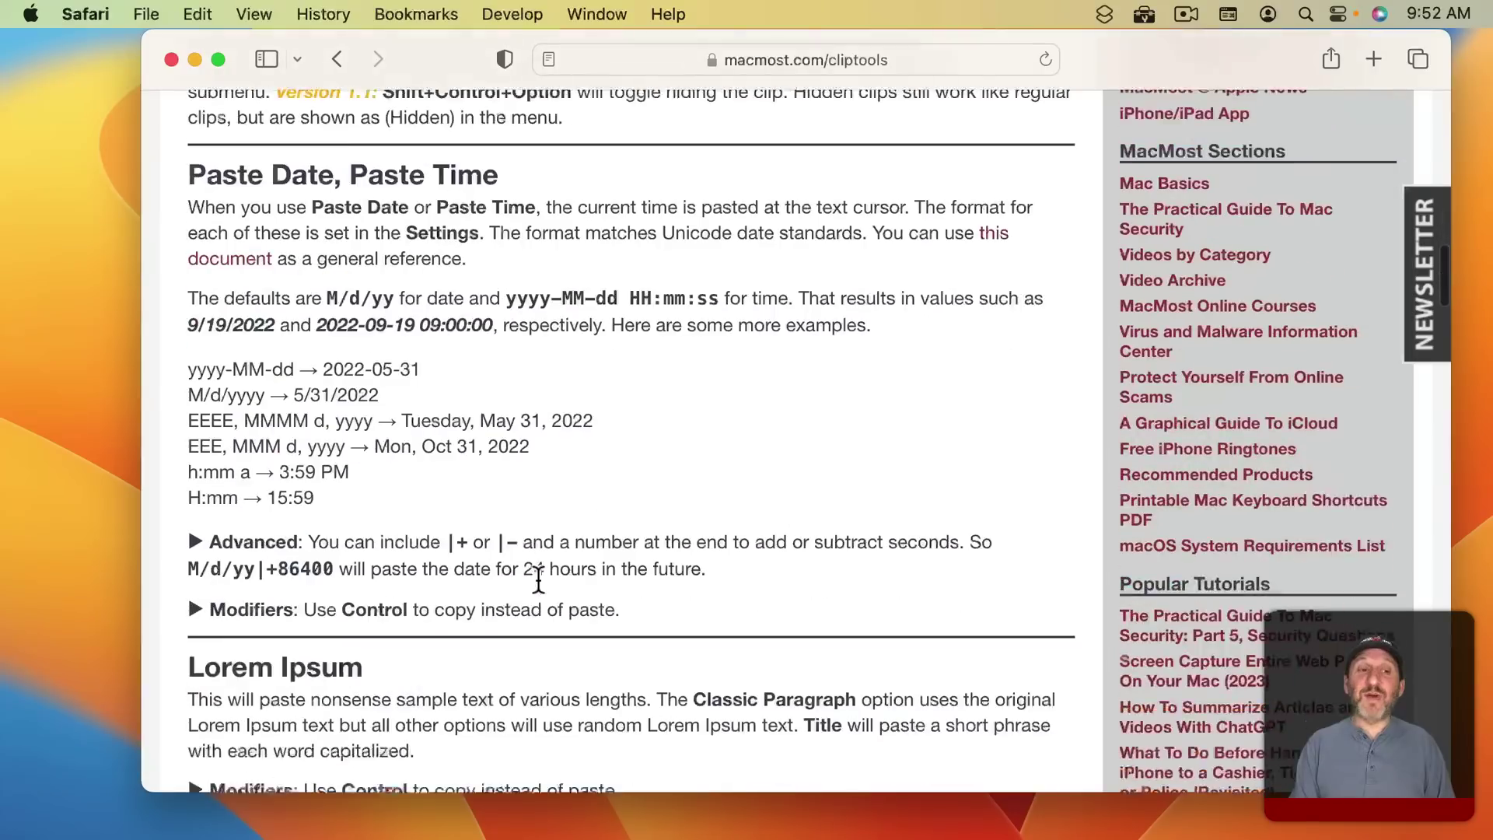
pyautogui.scroll(-8, 538, 579)
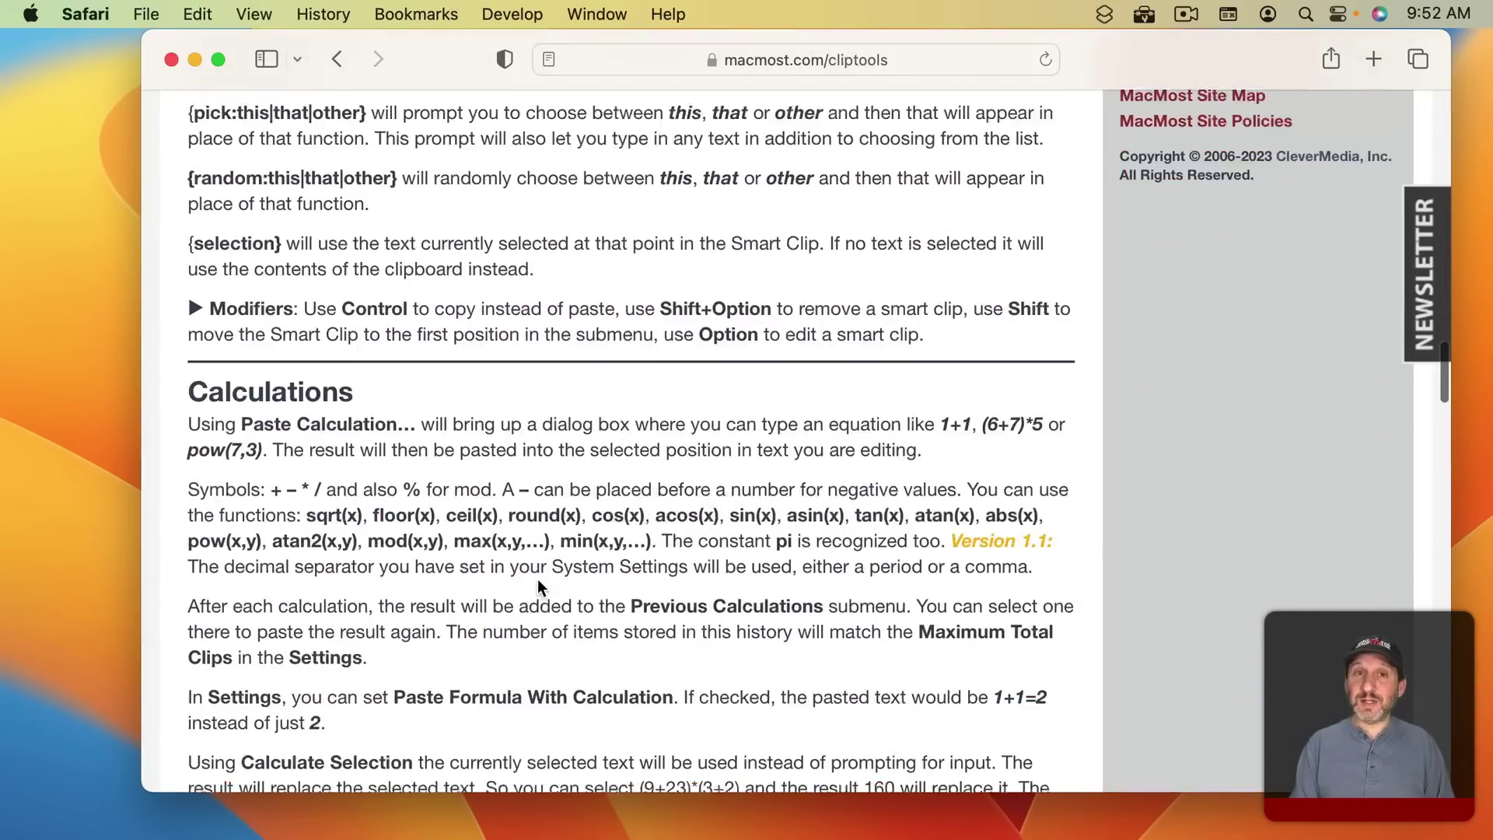